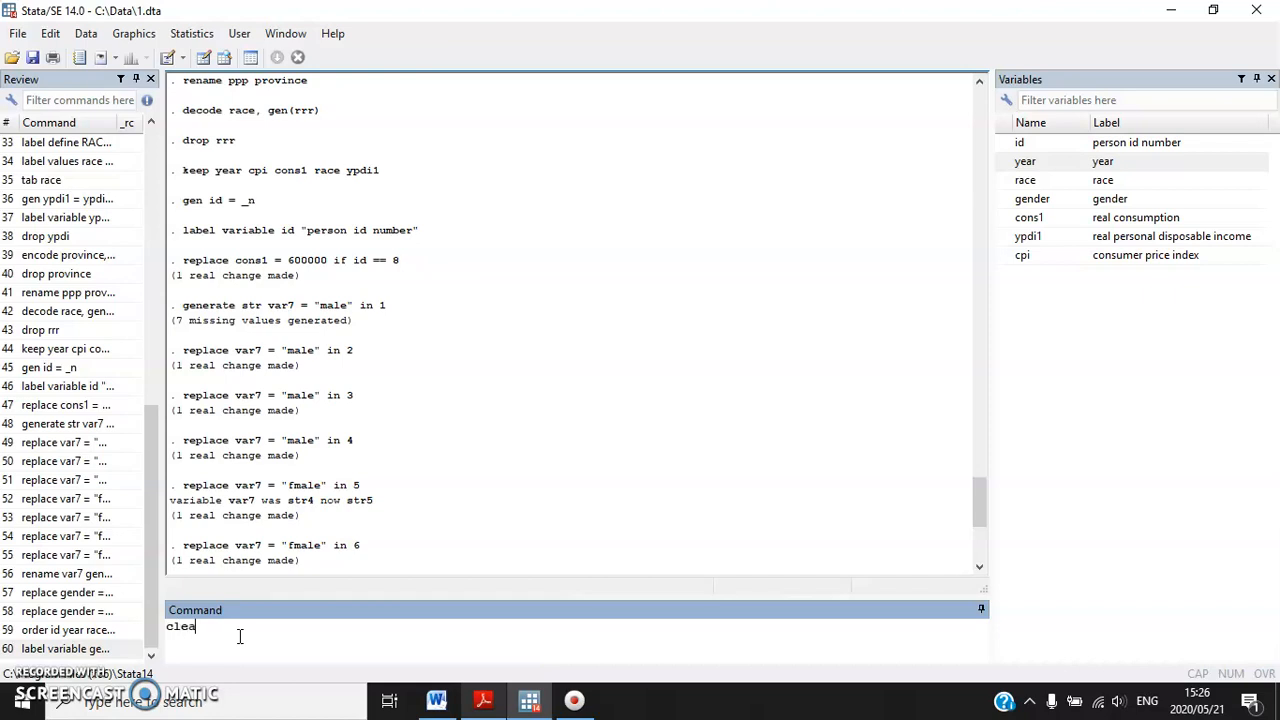
# Clear the current dataset from memory and read the introduction to the section 2 exercises in the Word document.
pyautogui.press('Return')
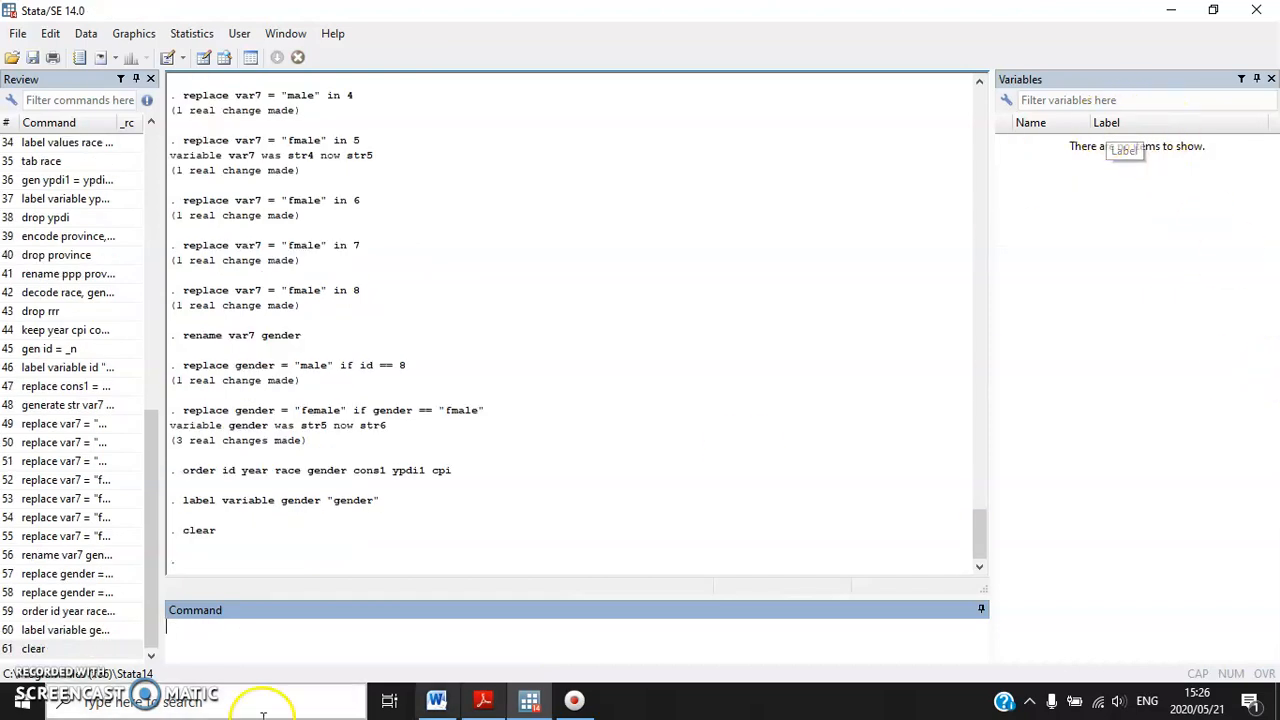
pyautogui.click(436, 700)
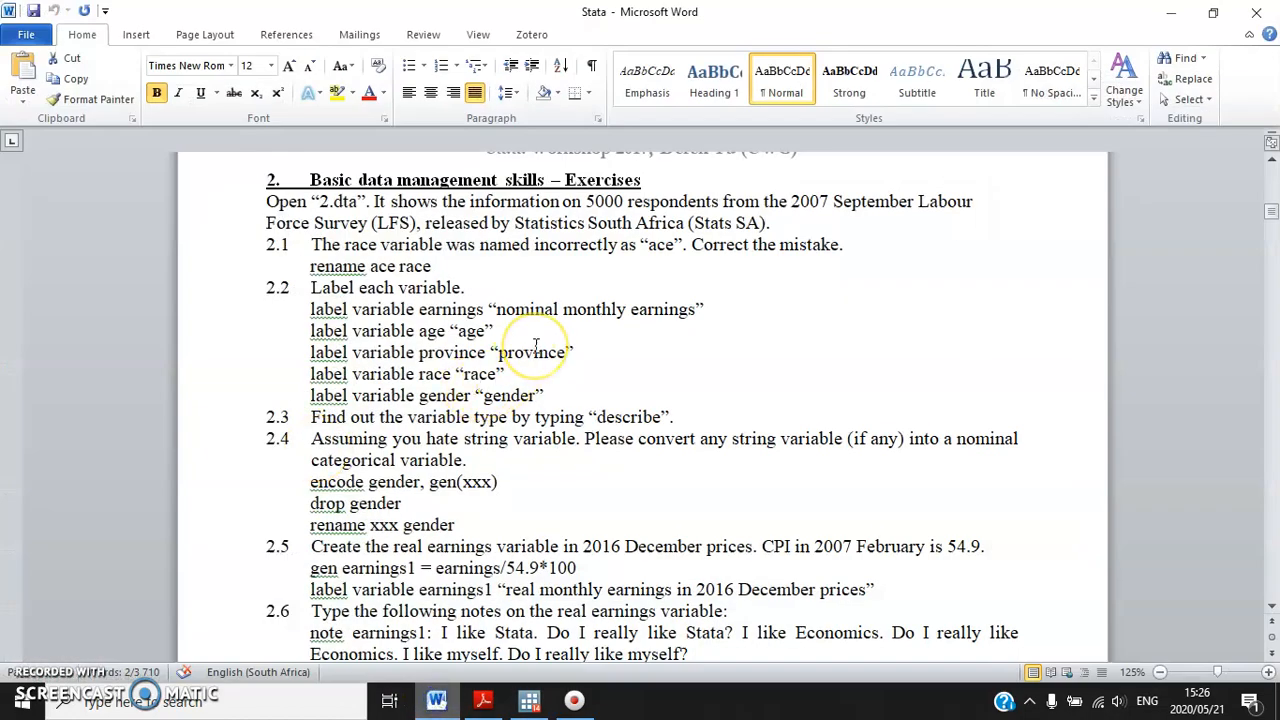
pyautogui.moveTo(357, 203); pyautogui.dragTo(319, 203)
pyautogui.click(335, 221)
pyautogui.click(352, 223)
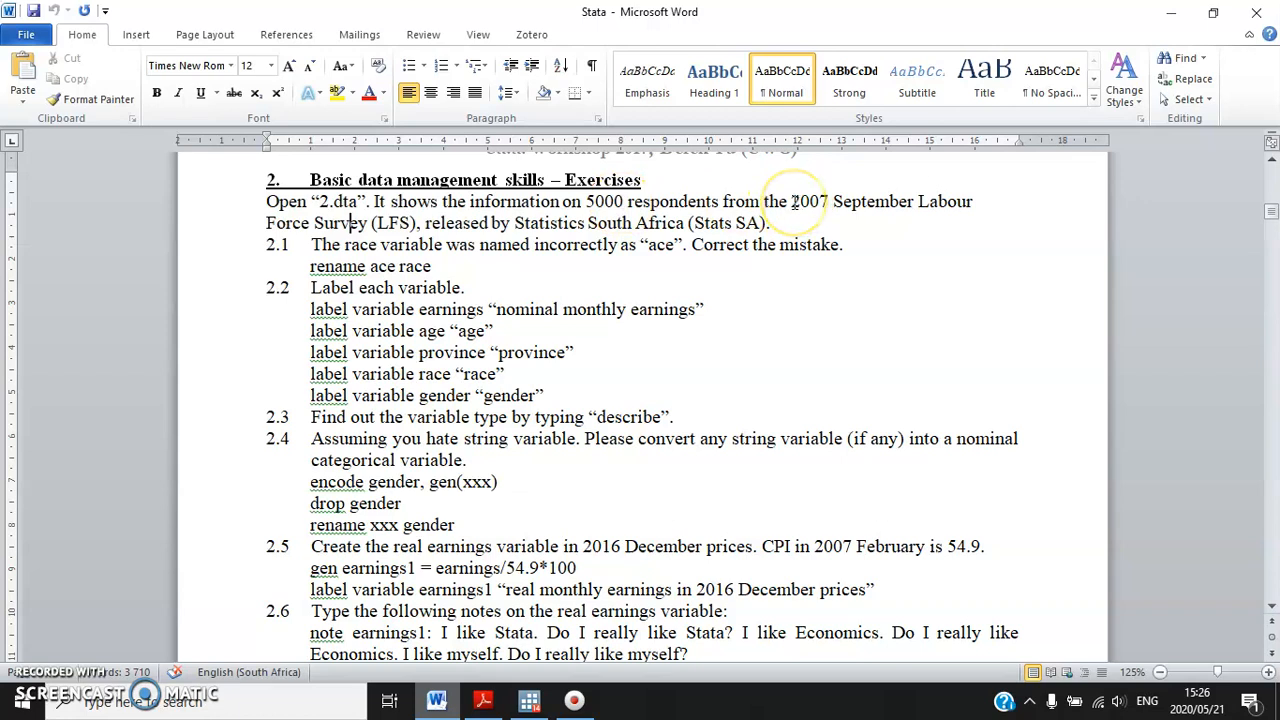
pyautogui.moveTo(586, 202); pyautogui.dragTo(622, 203)
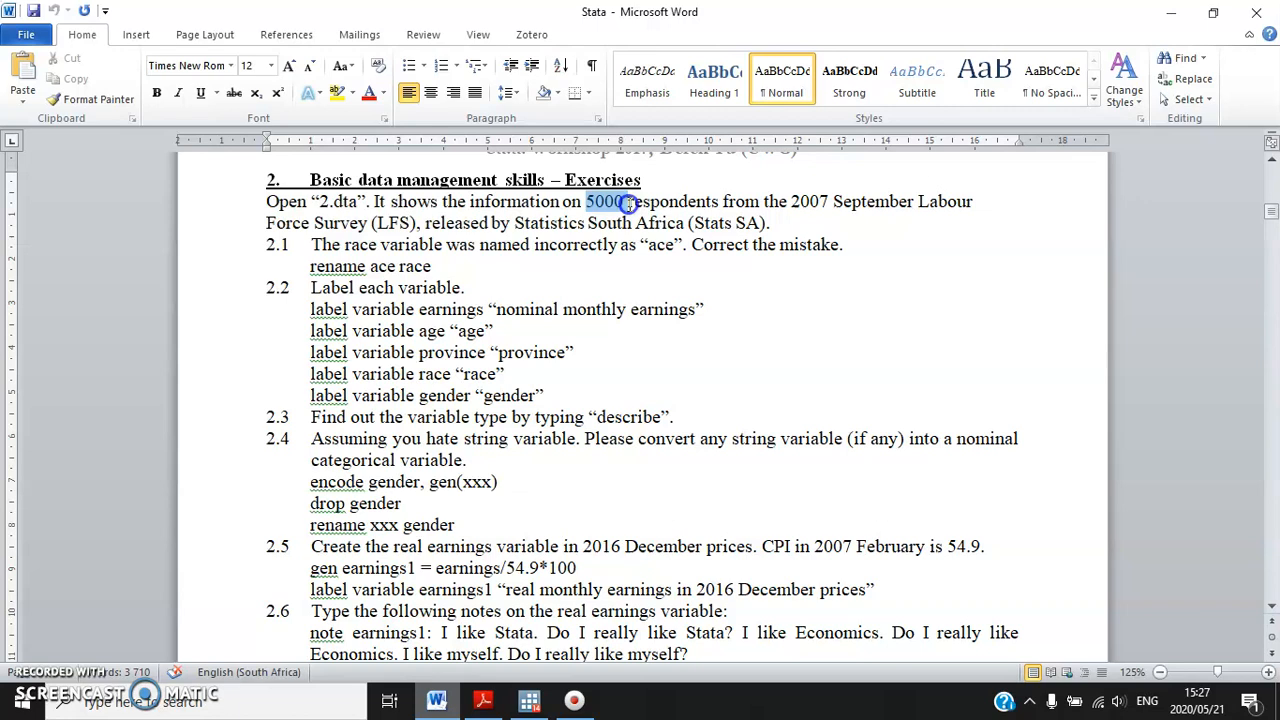
pyautogui.click(622, 202)
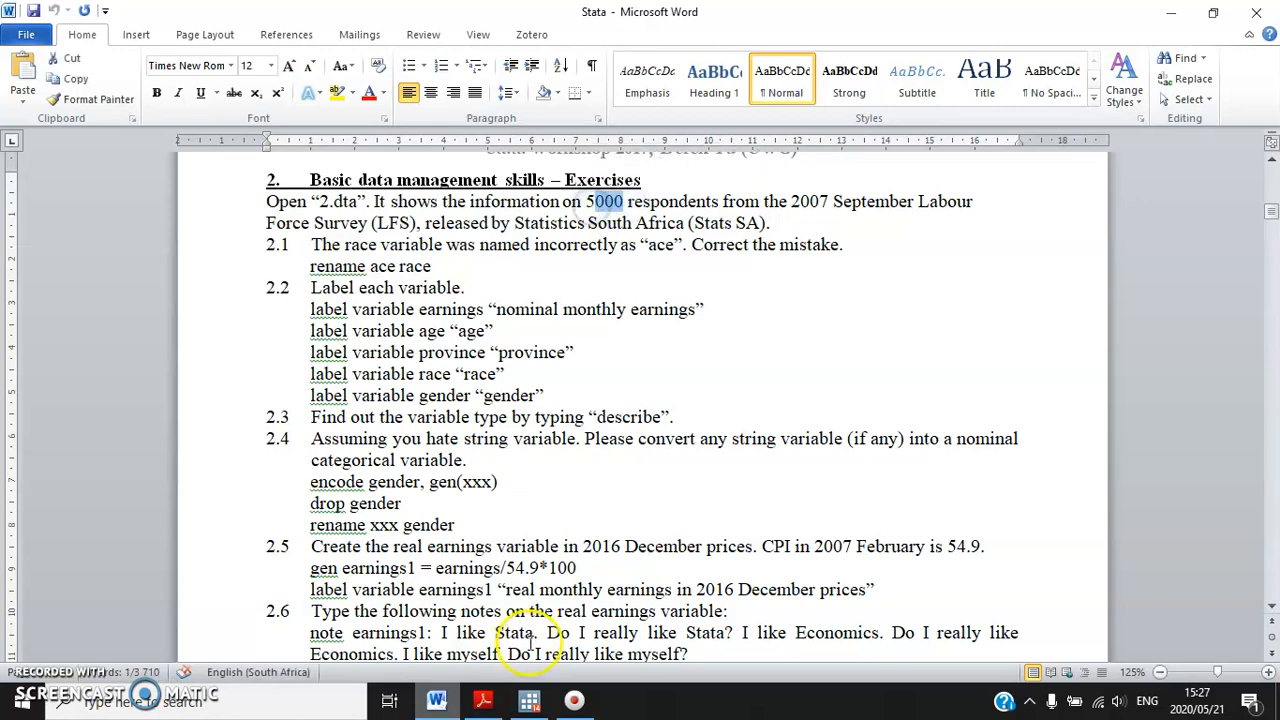
# Switch to Stata and open the dataset 2.dta from the C:\Data folder.
pyautogui.click(529, 700)
pyautogui.click(12, 57)
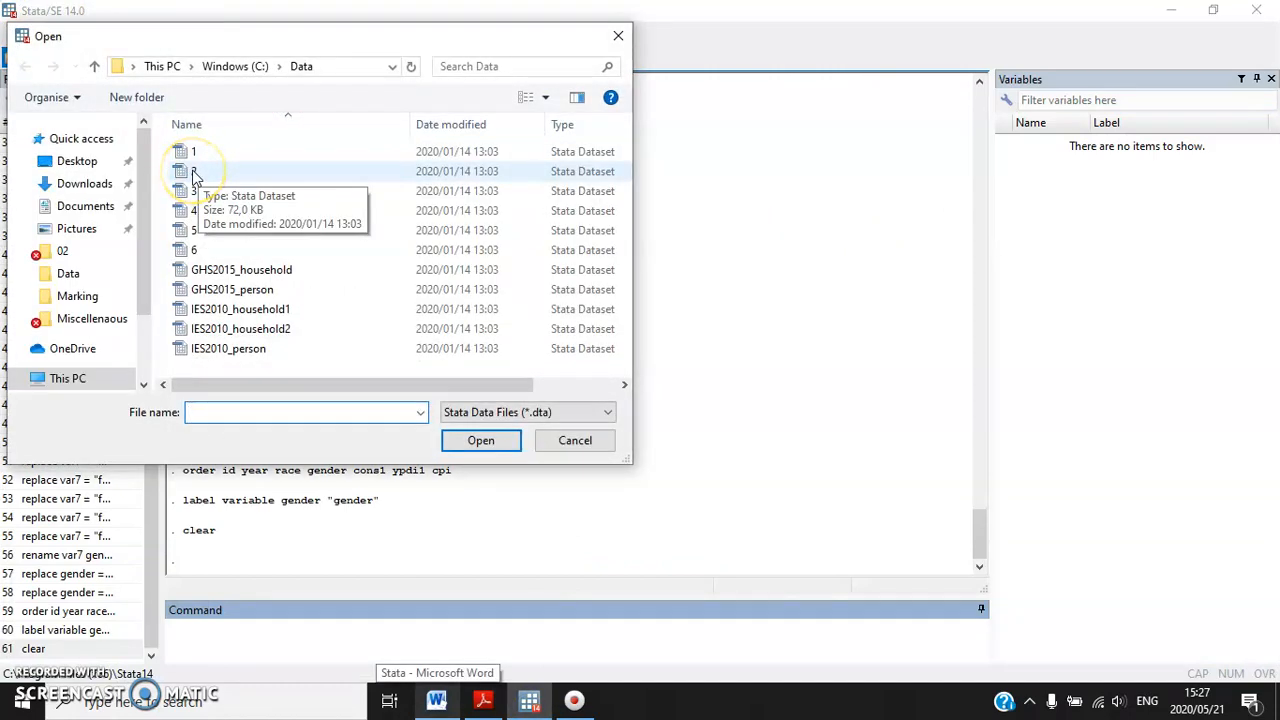
pyautogui.doubleClick(195, 172)
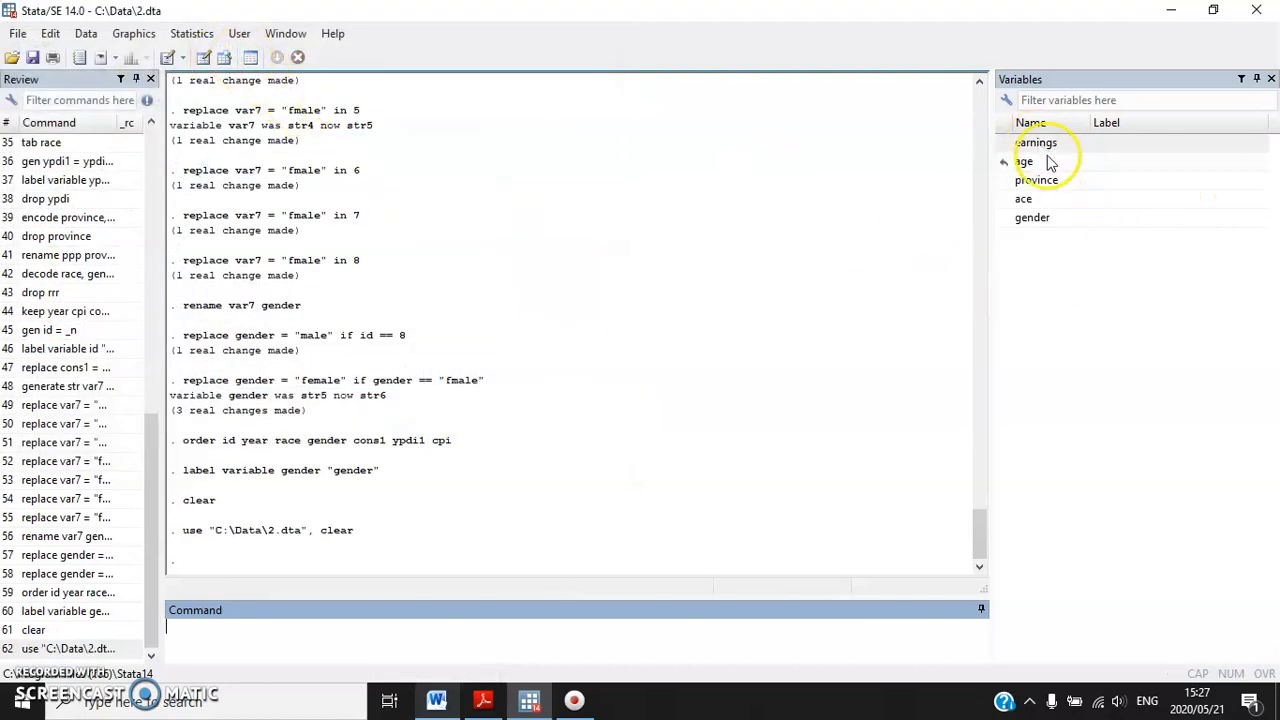
# Run the sum command on all variables and check their observation counts.
pyautogui.click(1039, 218)
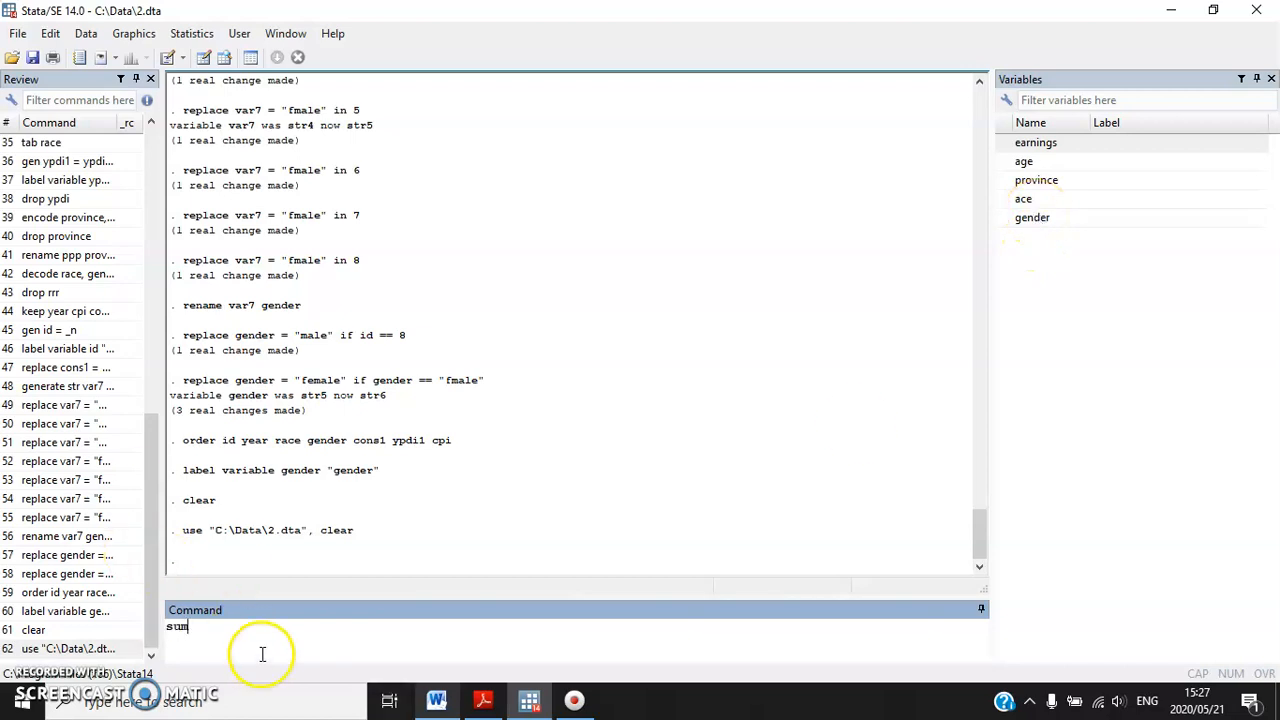
pyautogui.press('Return')
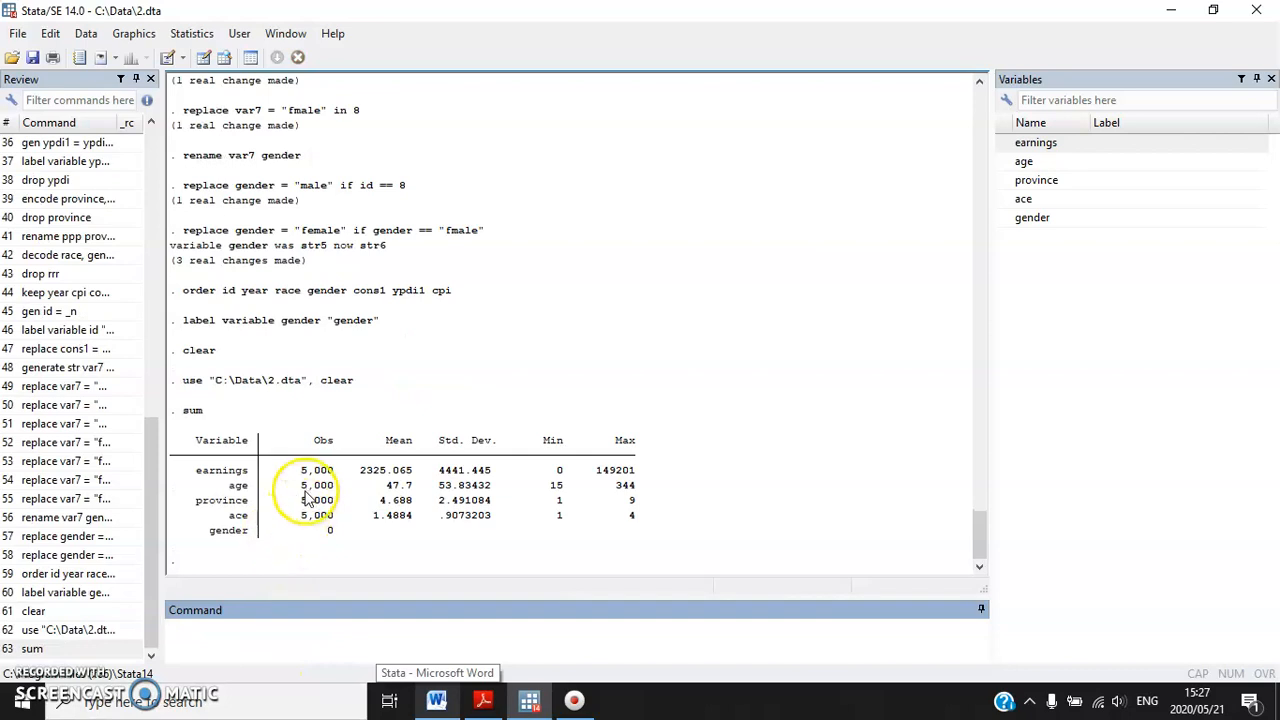
pyautogui.moveTo(302, 487); pyautogui.dragTo(340, 497)
# Check exercise 2.1 in the Word document and rename the variable ace to race in Stata.
pyautogui.click(436, 700)
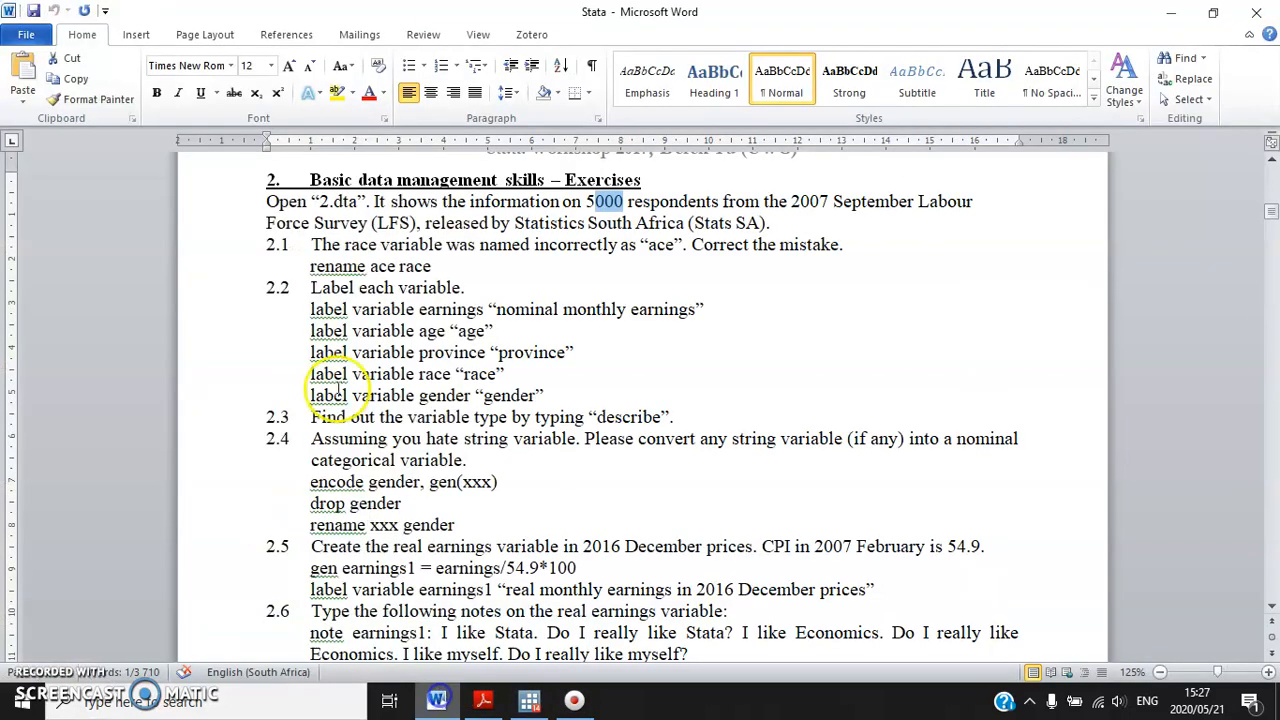
pyautogui.click(458, 266)
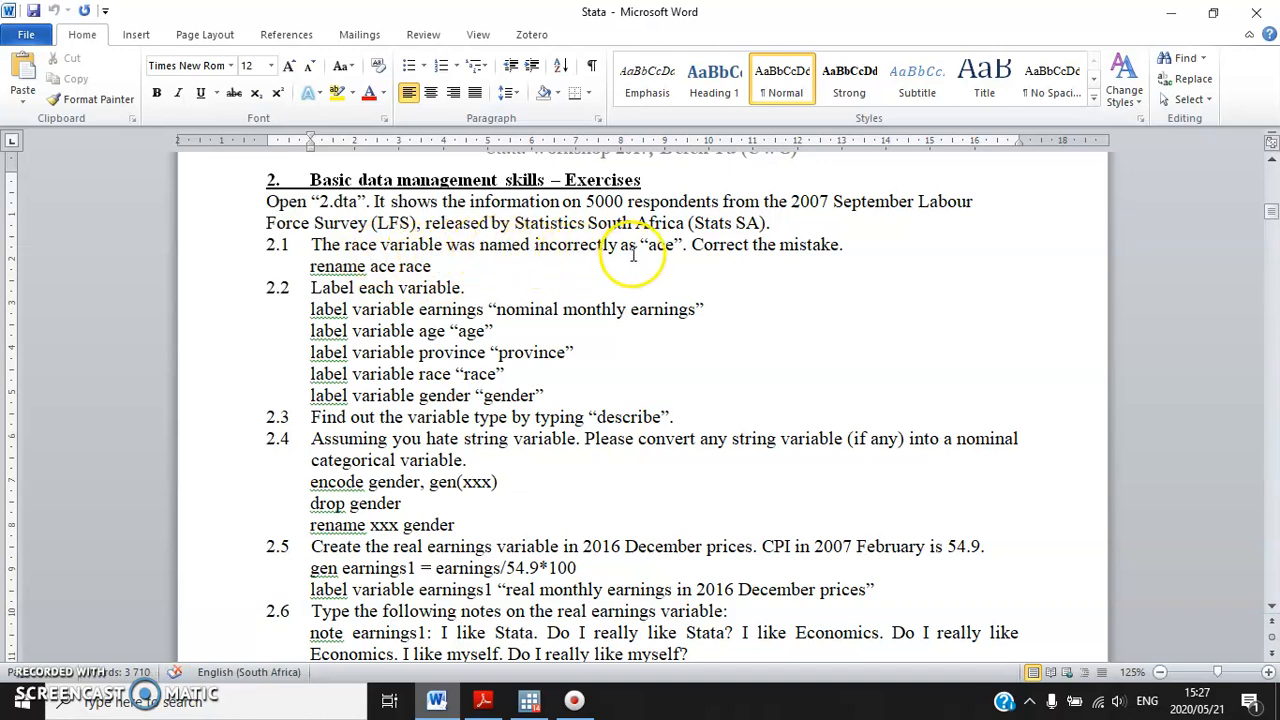
pyautogui.click(529, 700)
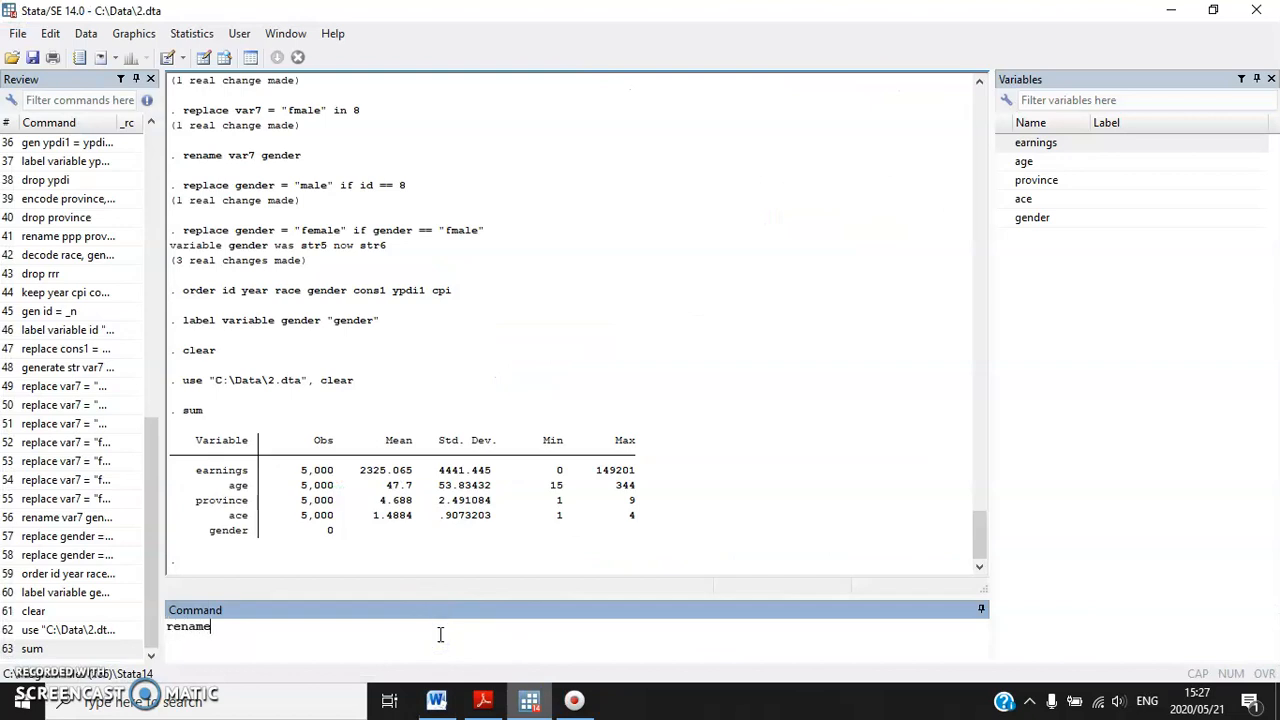
pyautogui.click(440, 634)
pyautogui.write('rename')
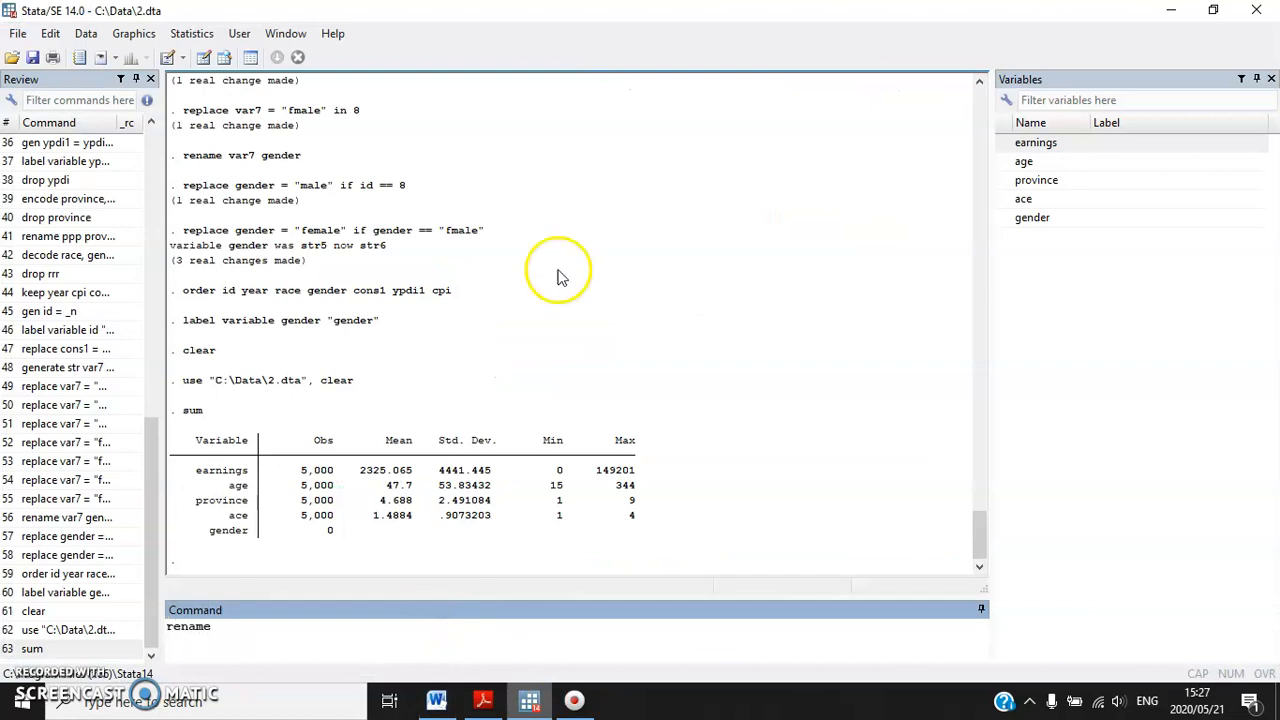
pyautogui.click(1023, 199)
pyautogui.click(338, 645)
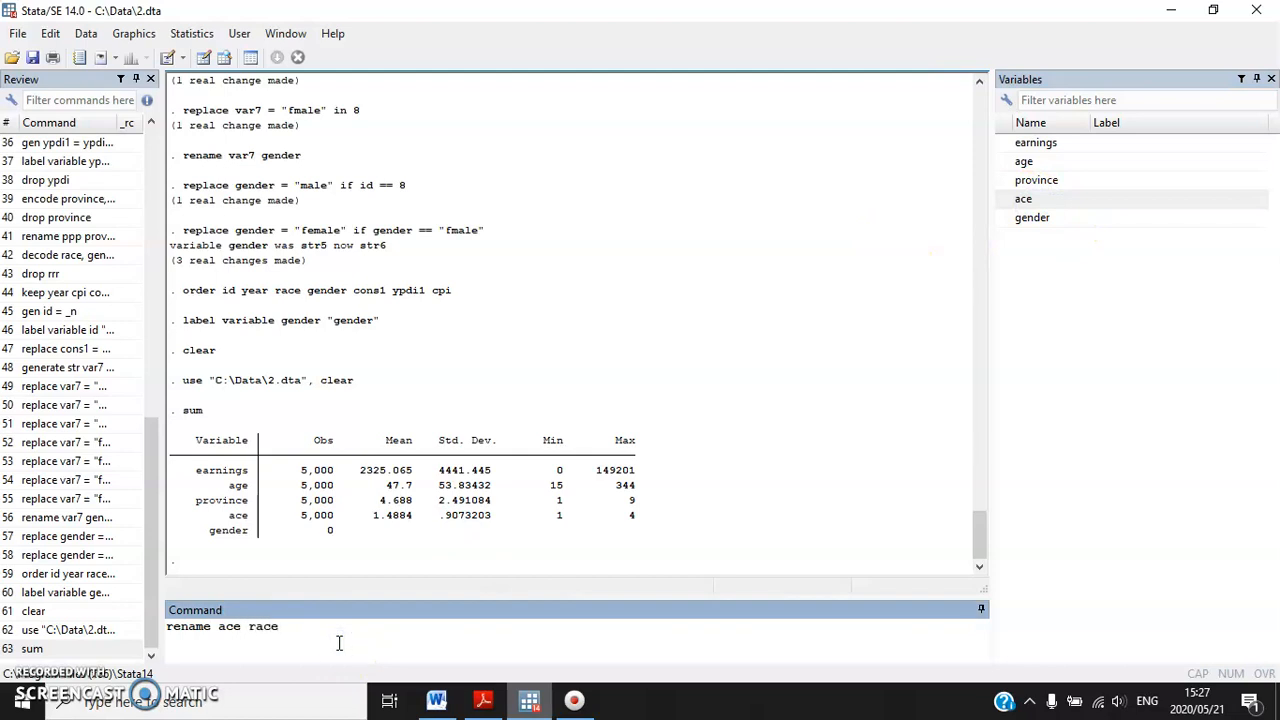
pyautogui.press('Return')
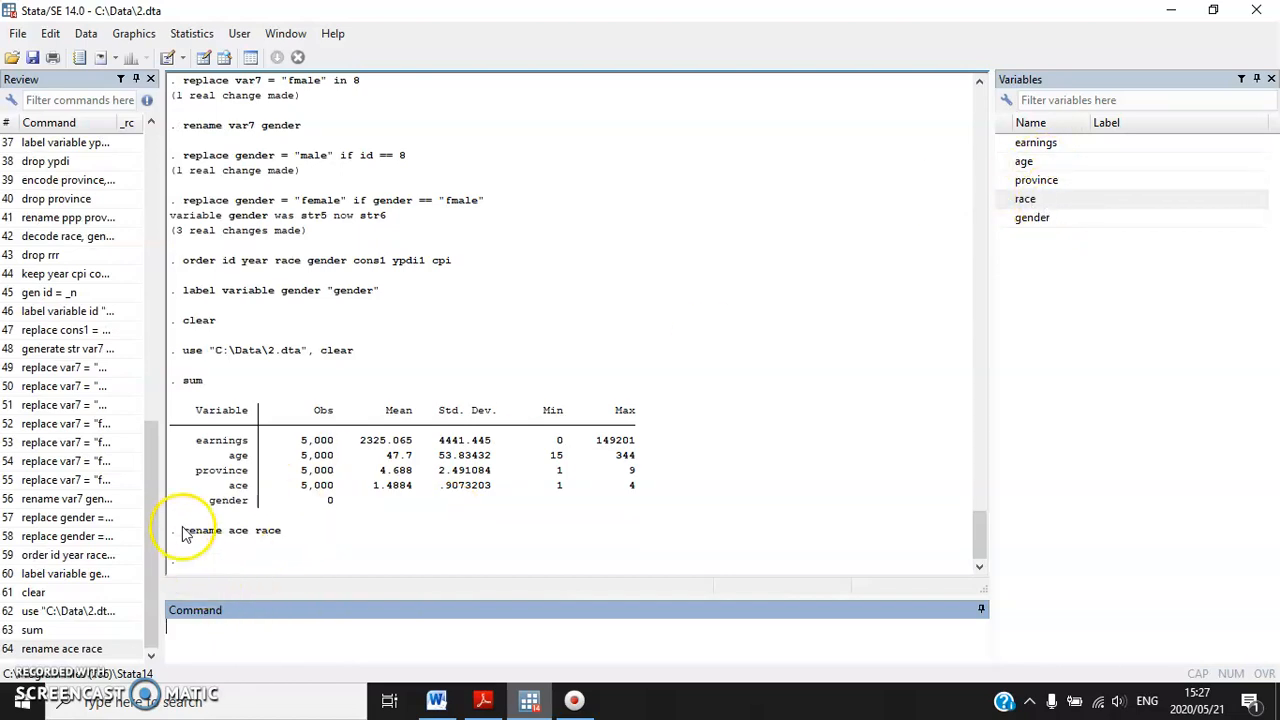
# Switch to the Word document and read the variable labelling commands listed under exercise 2.2.
pyautogui.click(437, 700)
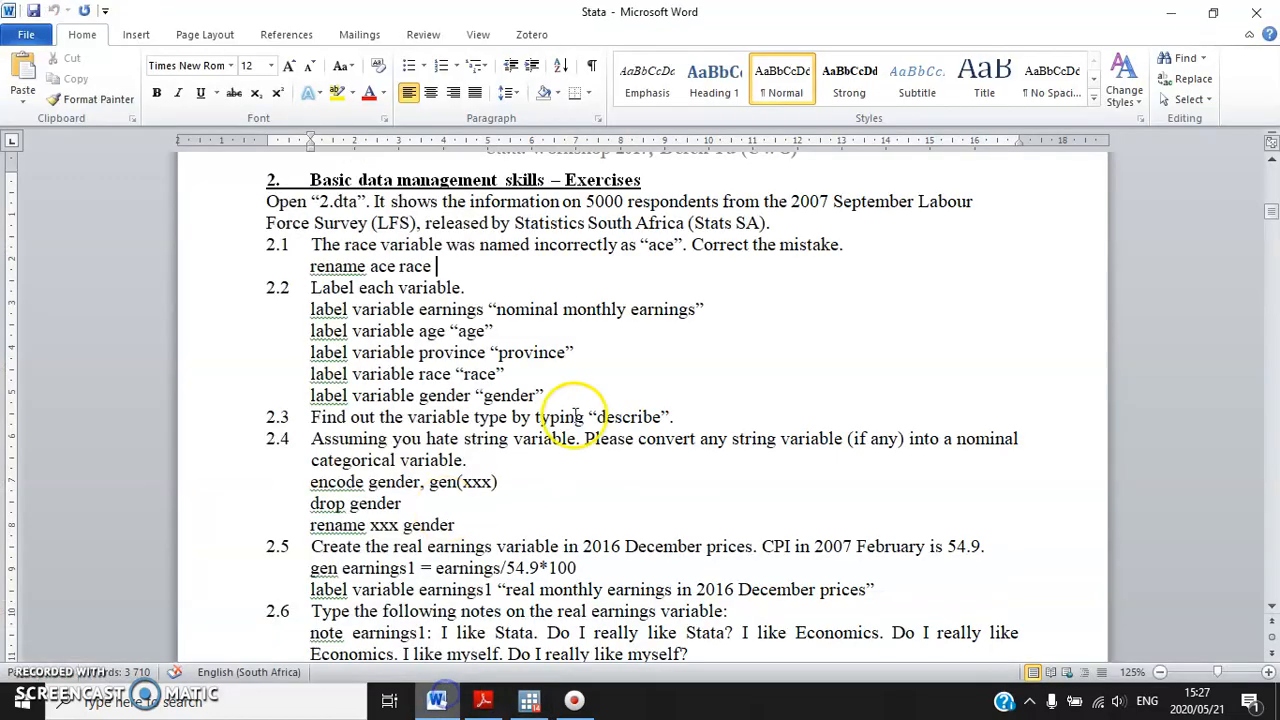
pyautogui.scroll(-2, 590, 430)
pyautogui.moveTo(571, 343); pyautogui.dragTo(312, 253)
pyautogui.click(548, 310)
pyautogui.moveTo(545, 340); pyautogui.dragTo(337, 256)
pyautogui.click(362, 298)
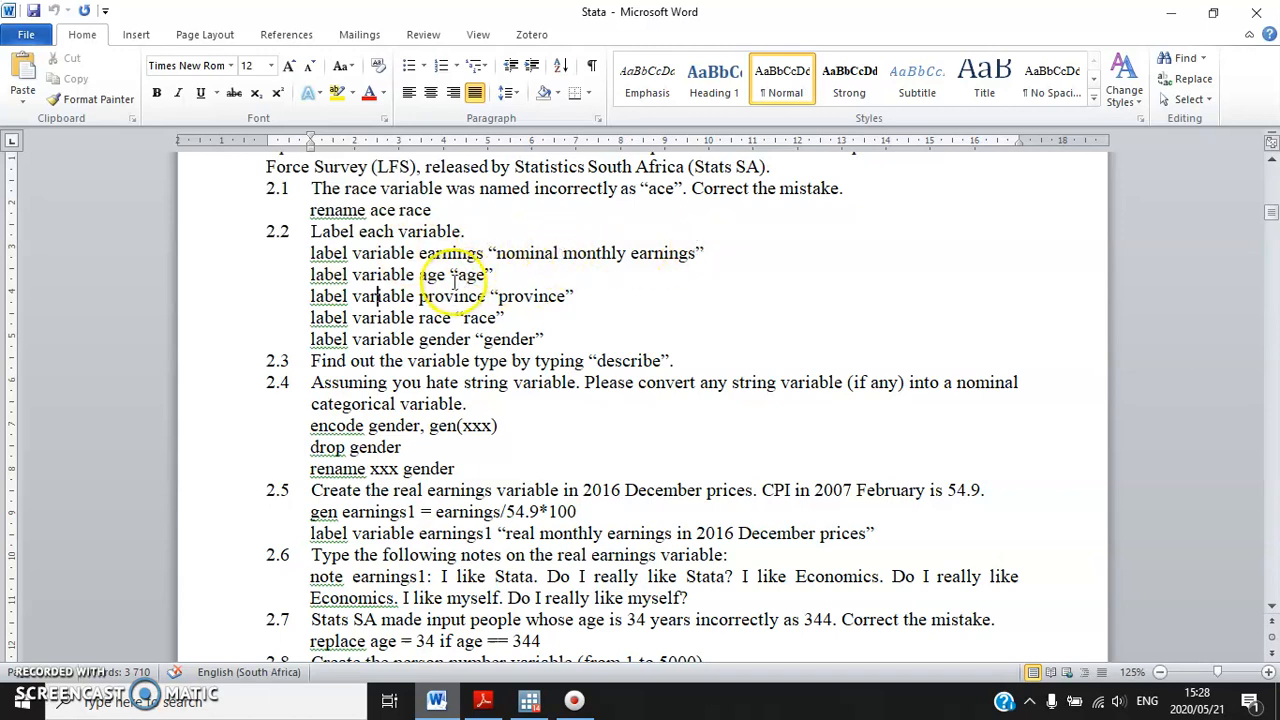
# Switch to Stata and label the earnings variable "nominal income".
pyautogui.click(528, 703)
pyautogui.write('la')
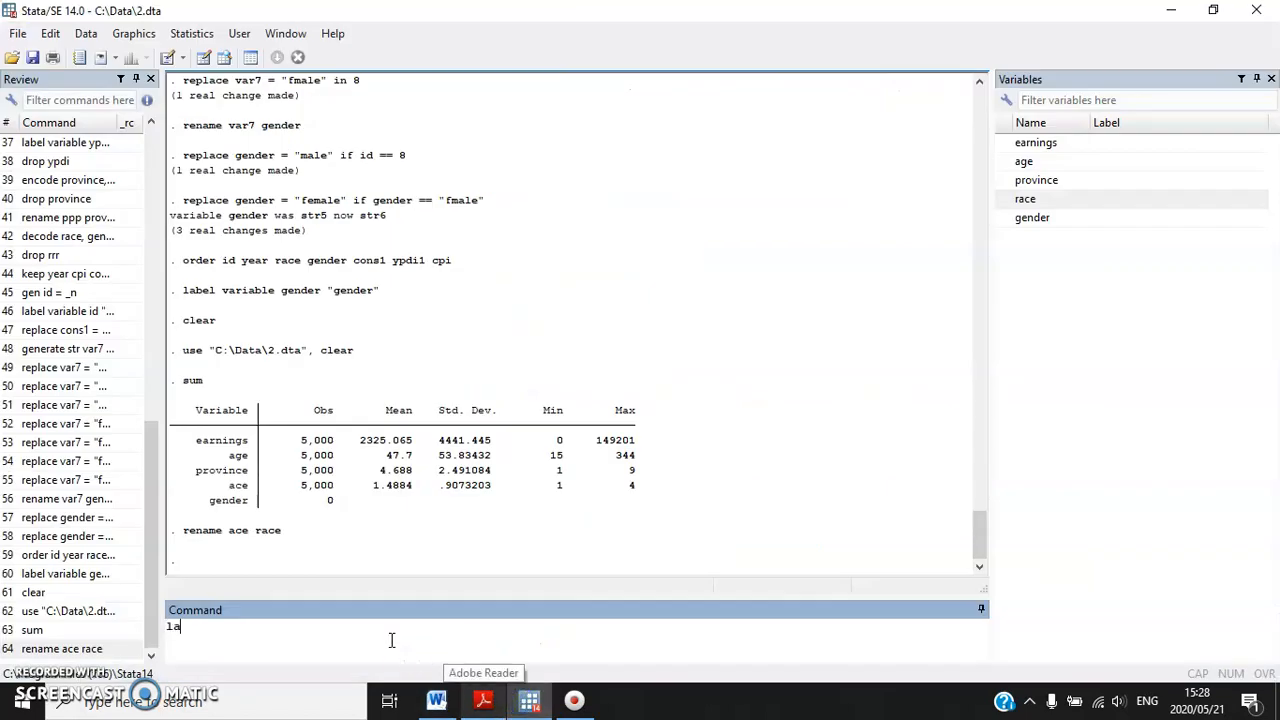
pyautogui.write('bel variable')
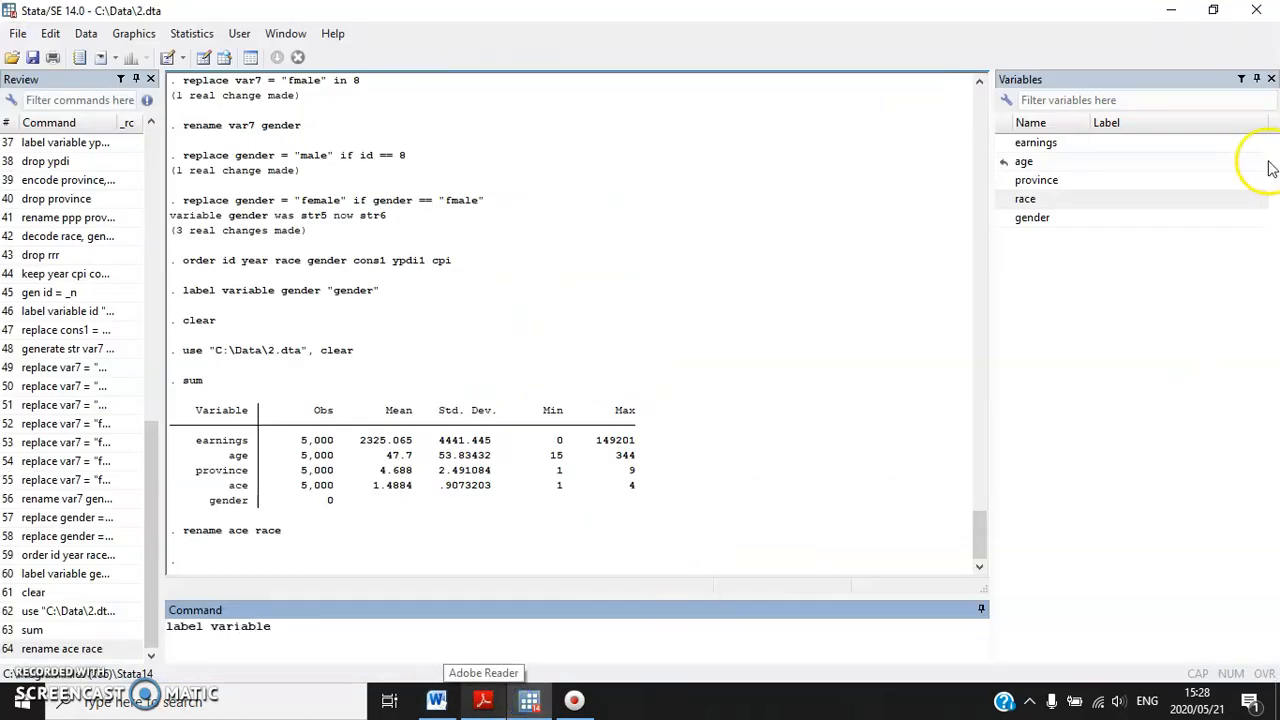
pyautogui.doubleClick(1045, 142)
pyautogui.click(374, 620)
pyautogui.write('"nominal')
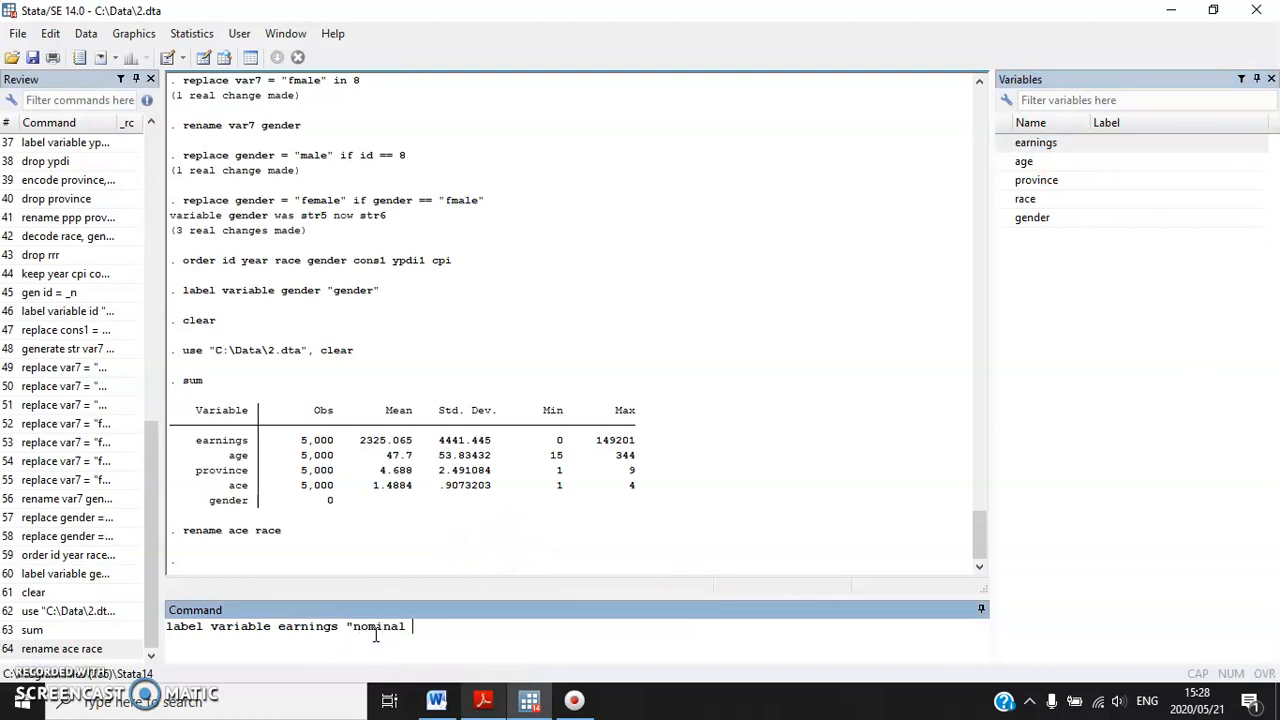
pyautogui.write(' income"')
pyautogui.press('Return')
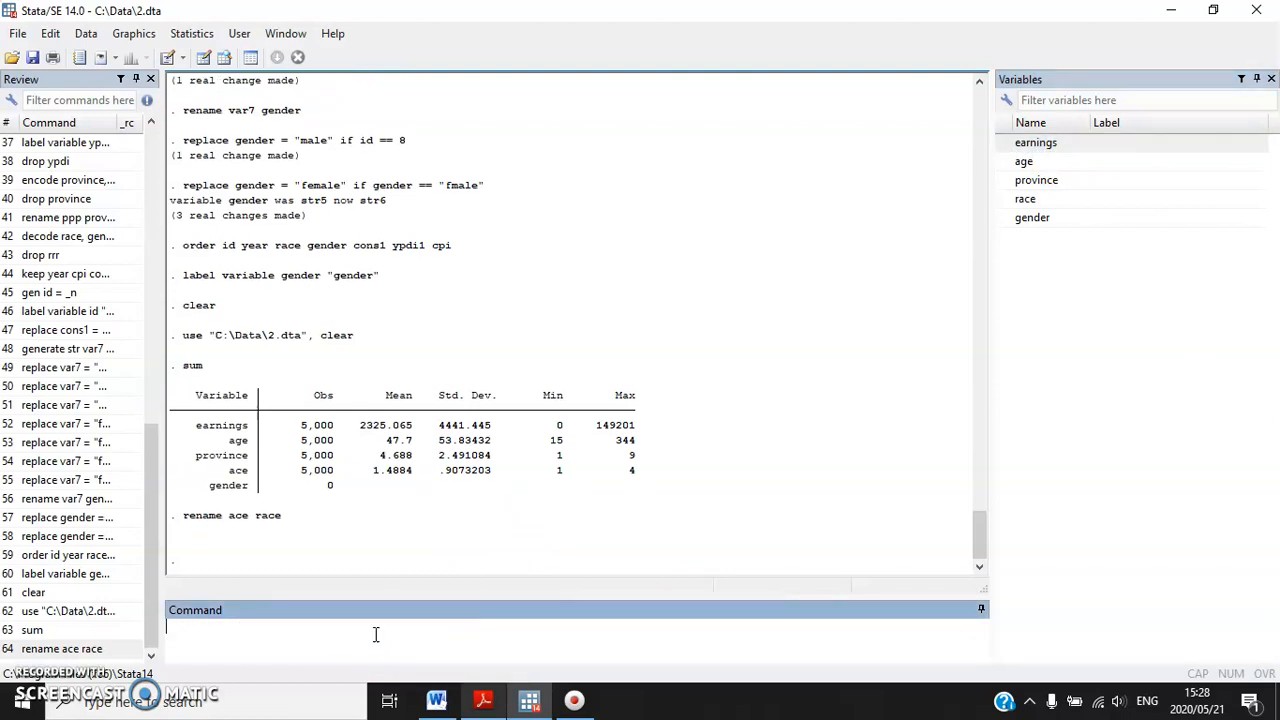
# Label the age variable "age in years" with the label variable command.
pyautogui.write('riable')
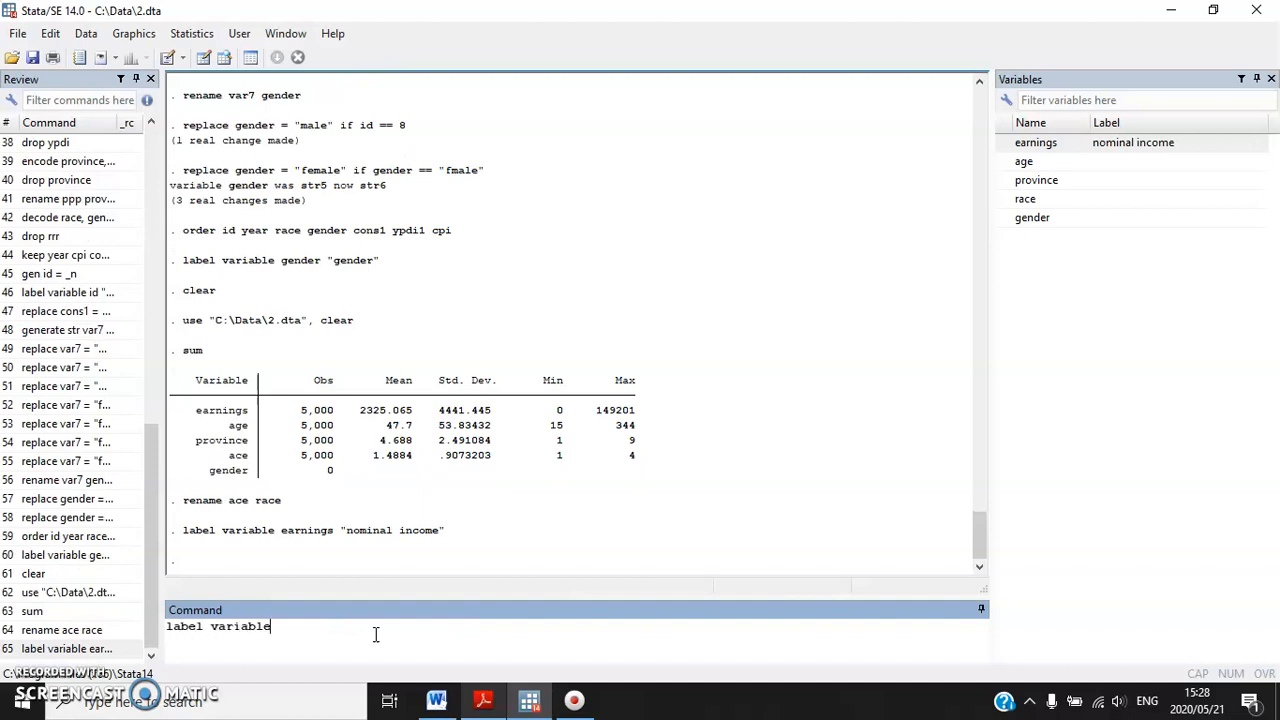
pyautogui.click(1024, 161)
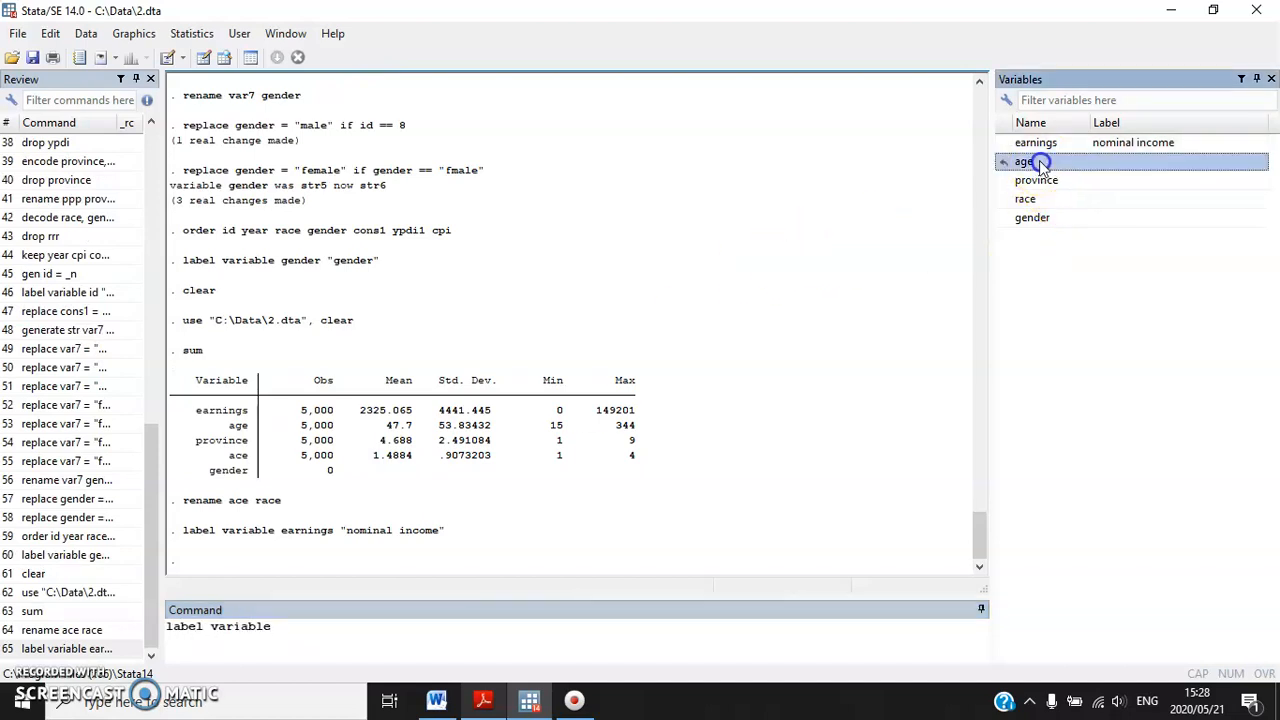
pyautogui.click(354, 630)
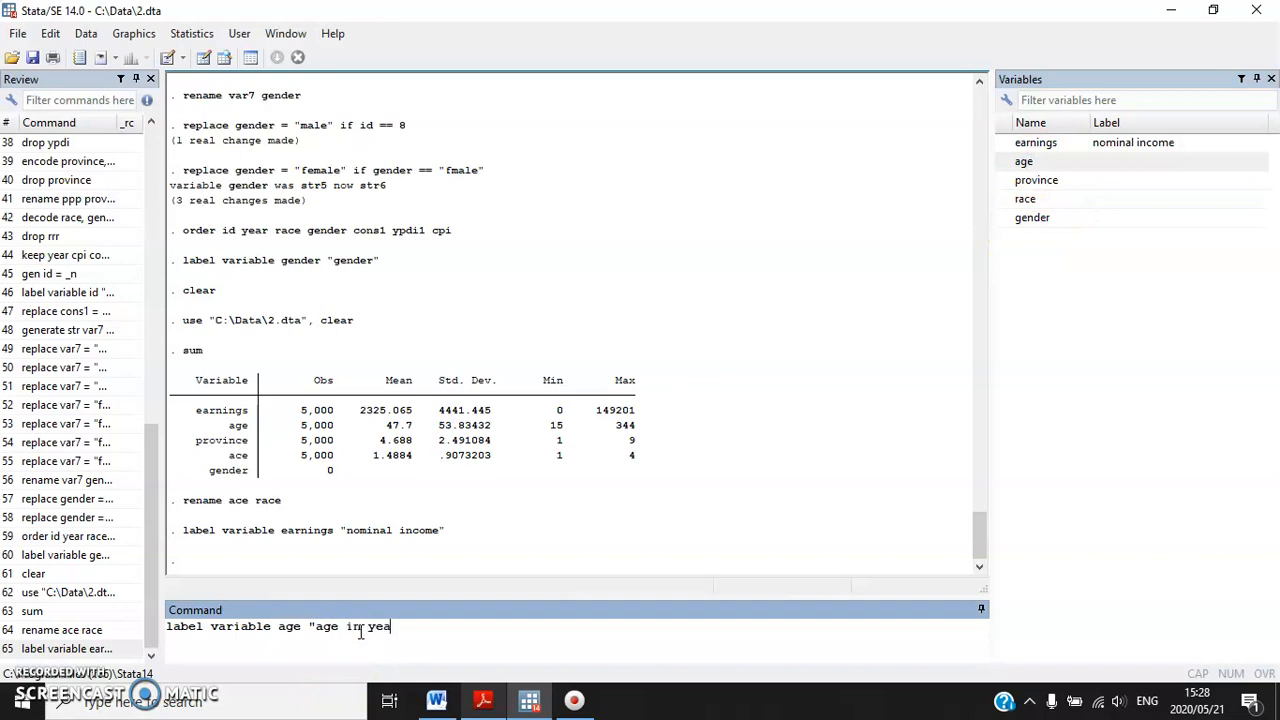
pyautogui.press('Return')
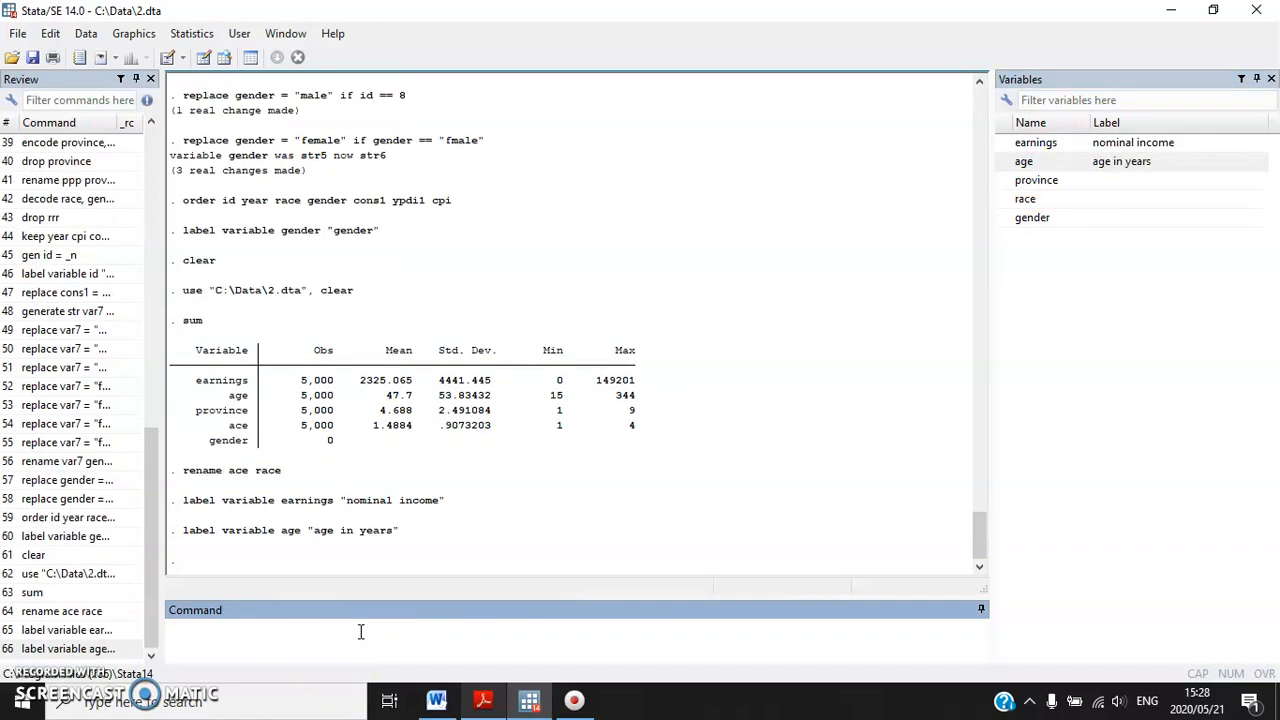
# Label the province variable "province" and tabulate its frequencies with tab province.
pyautogui.write('label variable')
pyautogui.click(1093, 180)
pyautogui.click(358, 625)
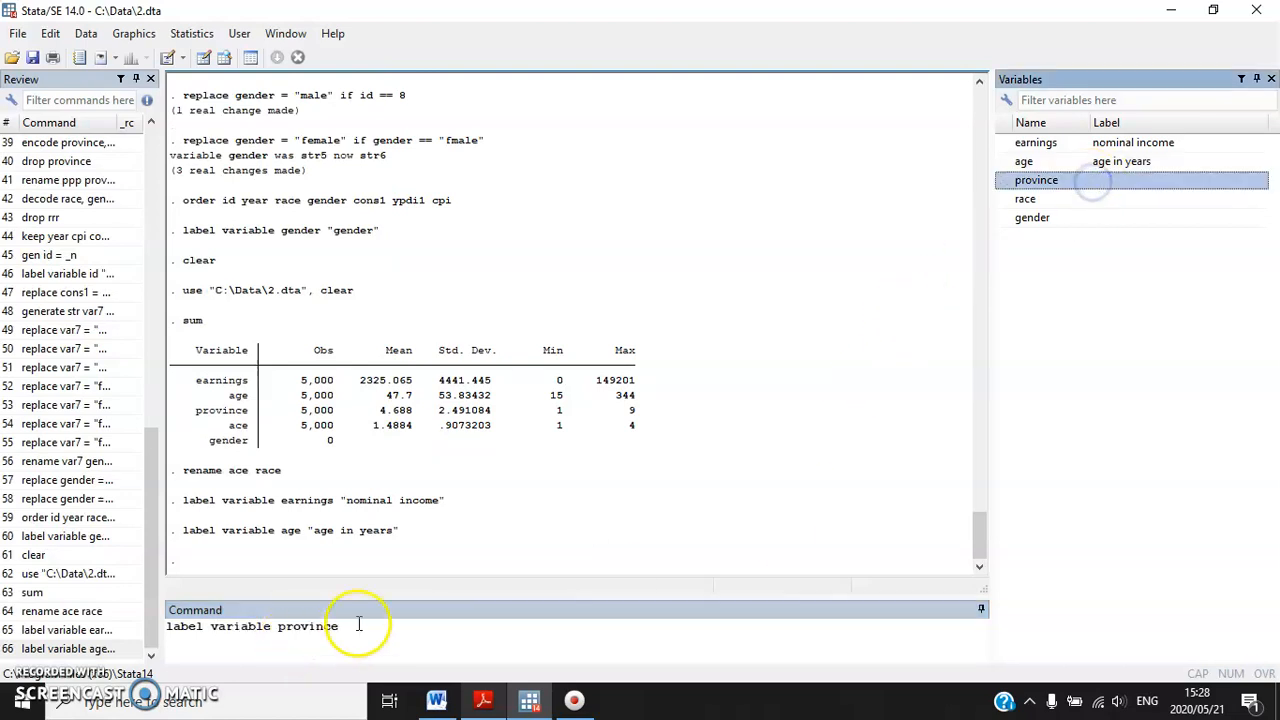
pyautogui.click(358, 625)
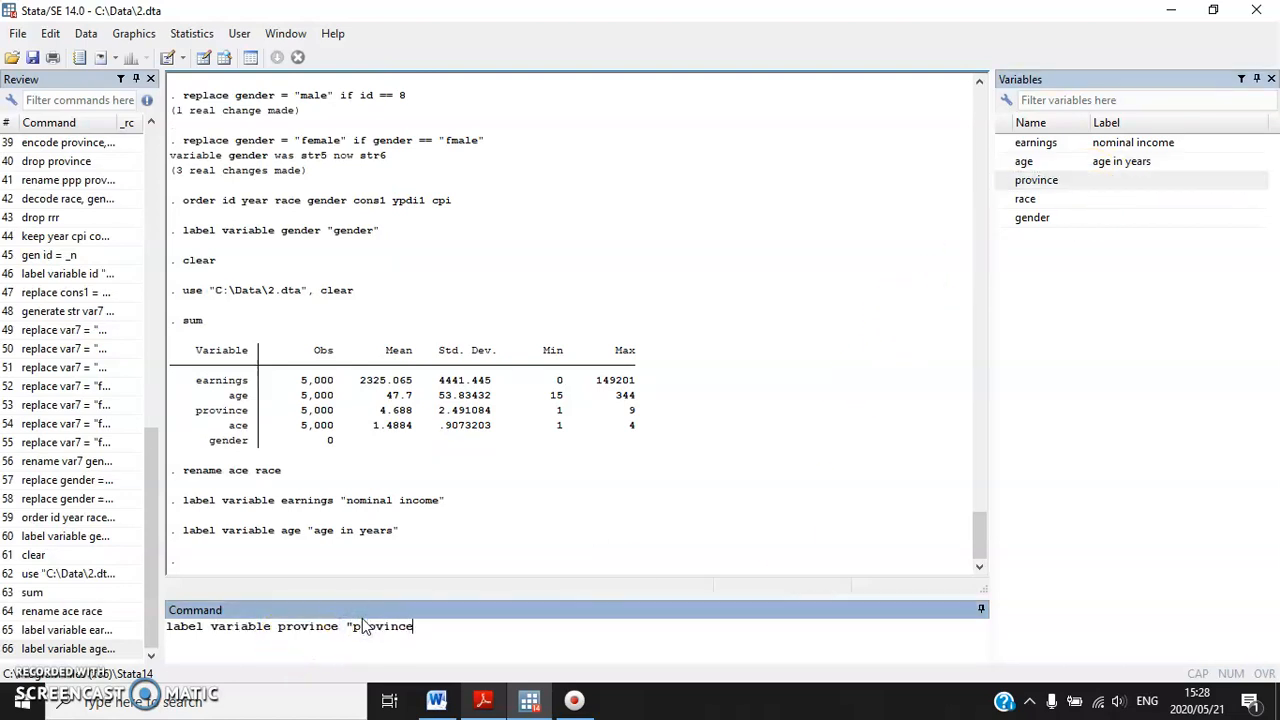
pyautogui.click(511, 615)
pyautogui.press('Return')
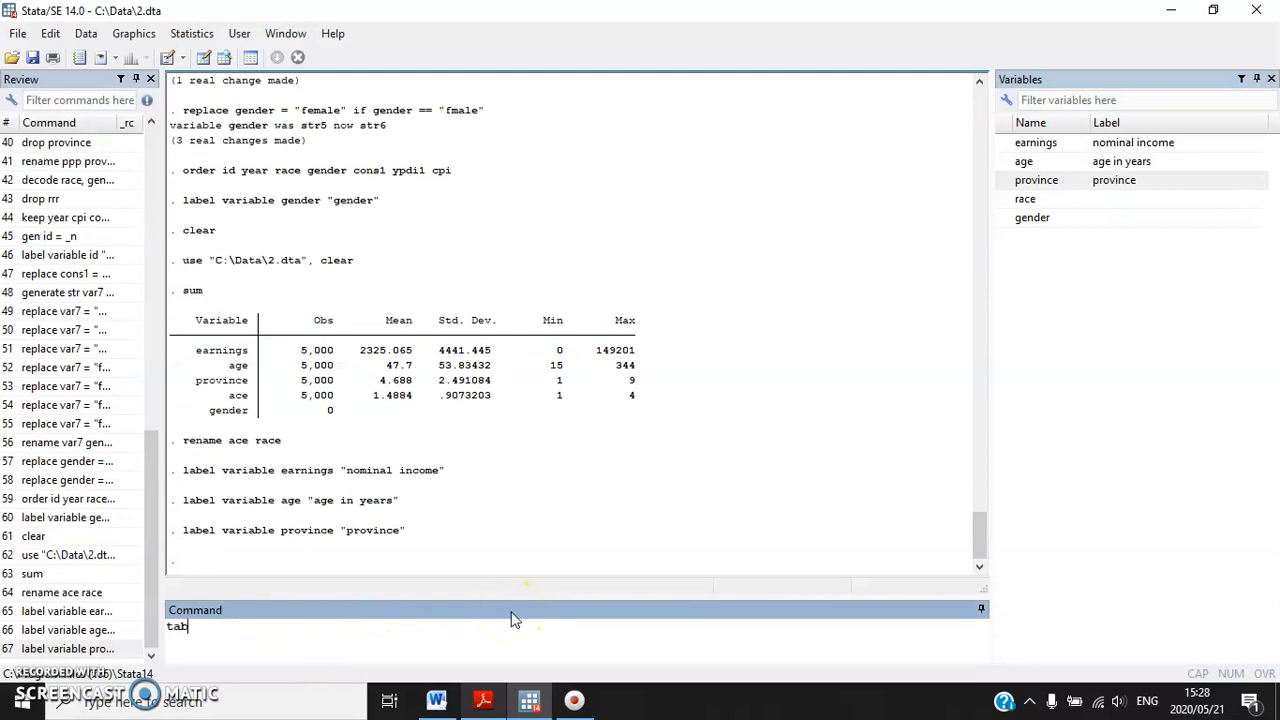
pyautogui.write('tab province')
pyautogui.press('Return')
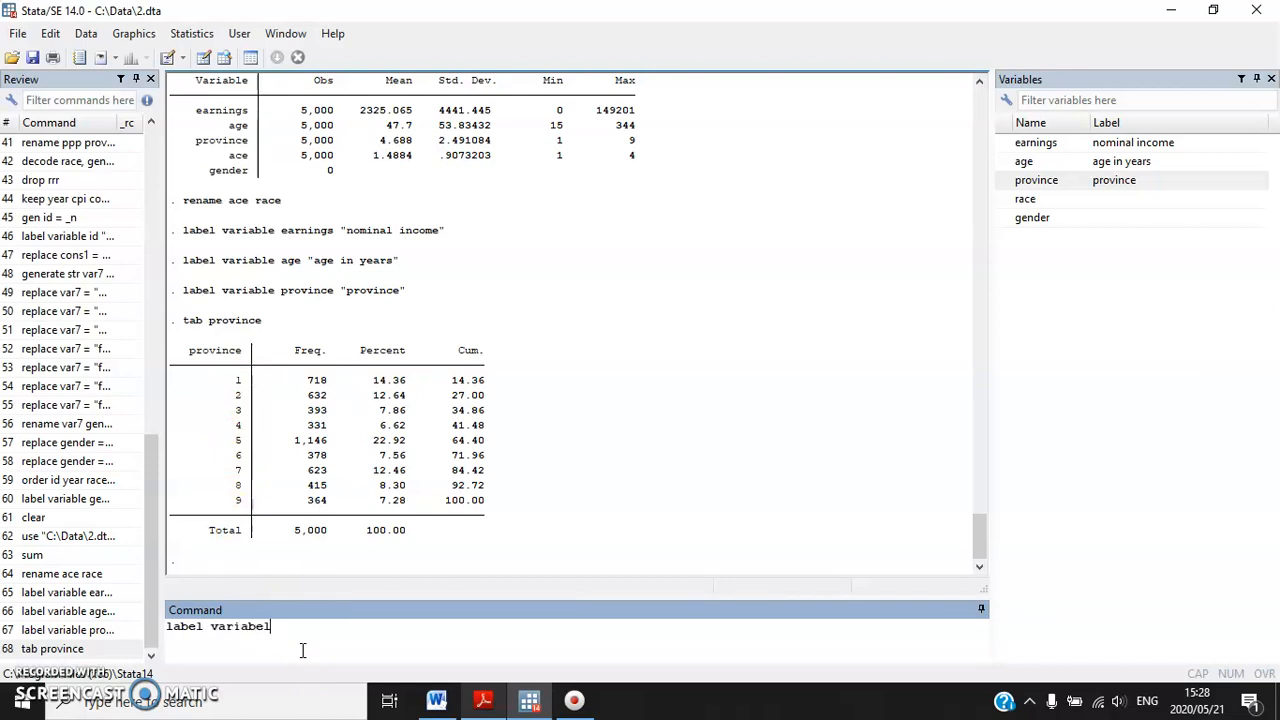
# Label the race variable "population group" with the label variable command.
pyautogui.doubleClick(1045, 199)
pyautogui.click(378, 632)
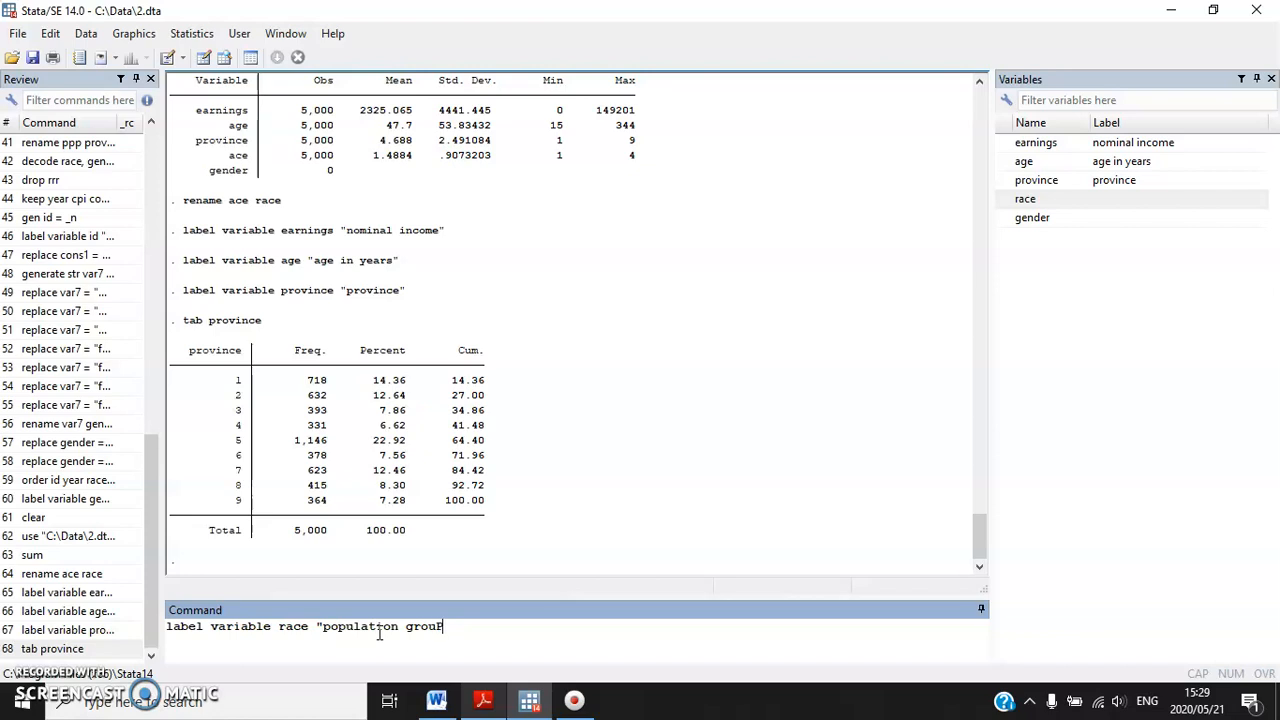
pyautogui.press('Return')
# Label the gender variable "gender" with the label variable command.
pyautogui.write('label')
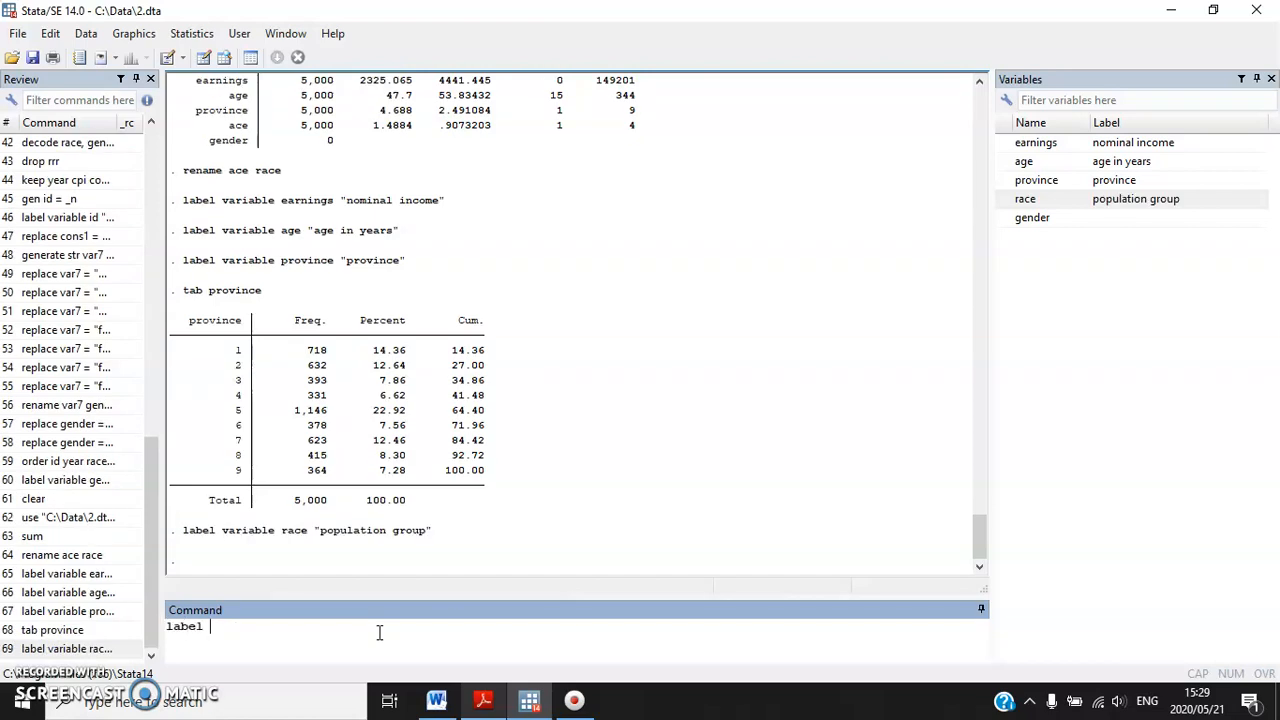
pyautogui.write(' variable')
pyautogui.doubleClick(1033, 218)
pyautogui.click(435, 630)
pyautogui.write('"gender"')
pyautogui.press('Return')
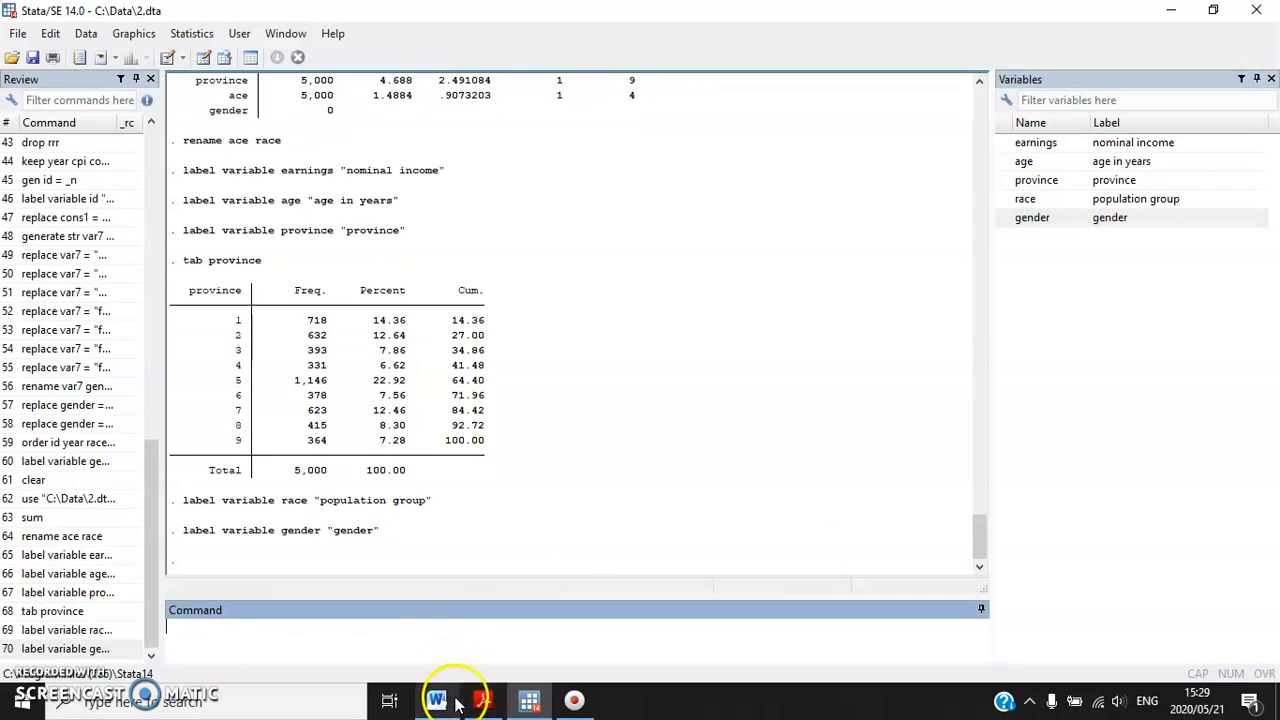
# Read exercise 2.3 in the Word document and run describe in Stata to examine the variables' storage types, especially gender's.
pyautogui.click(455, 700)
pyautogui.moveTo(676, 361); pyautogui.dragTo(314, 362)
pyautogui.click(529, 700)
pyautogui.click(441, 647)
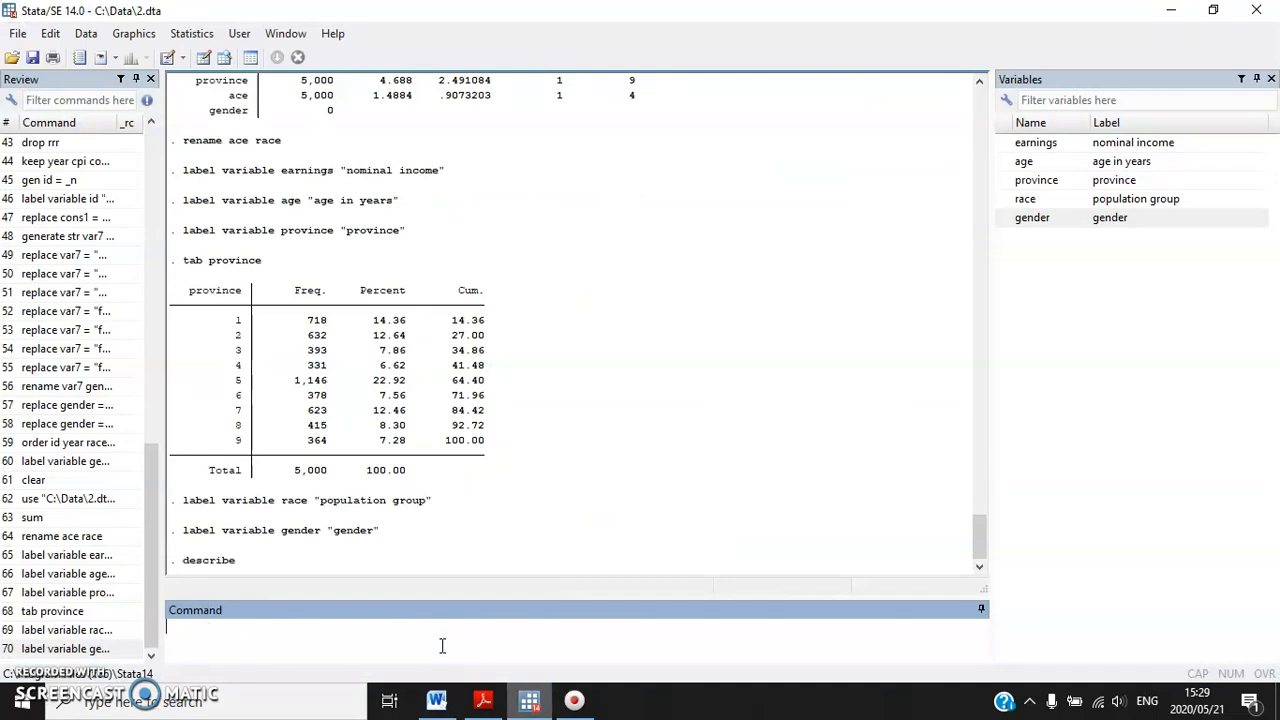
pyautogui.press('Return')
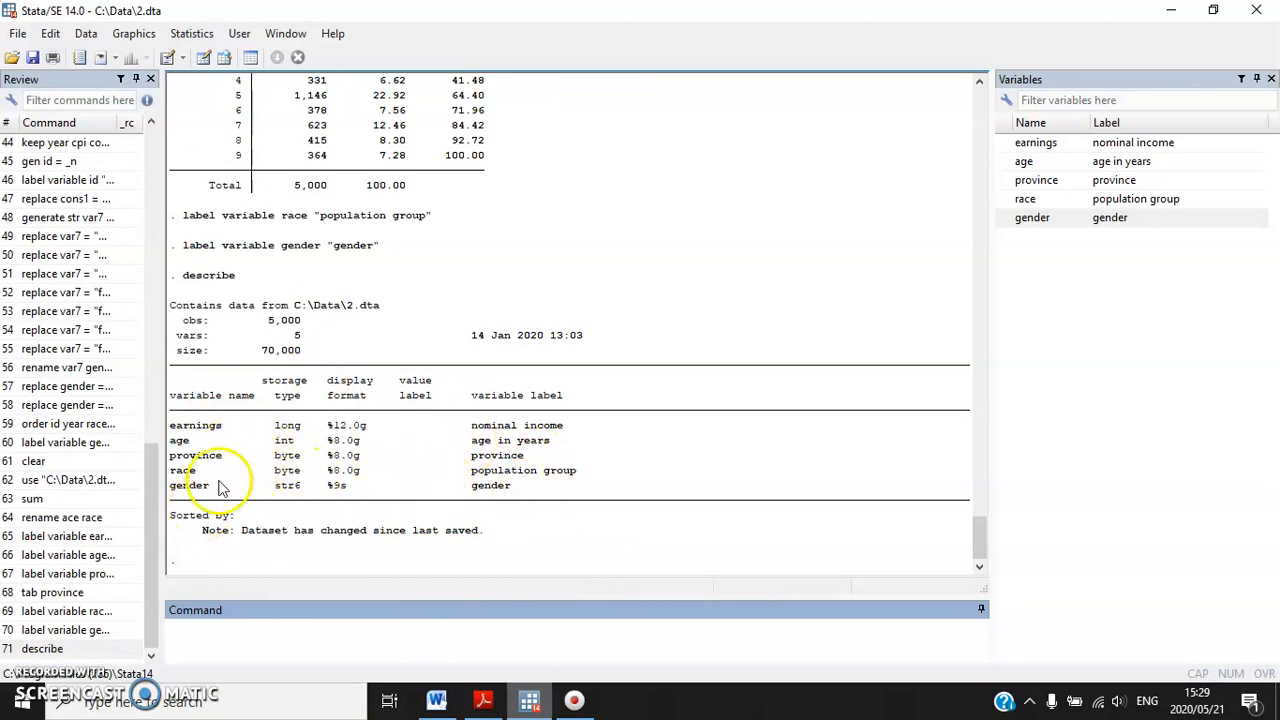
pyautogui.doubleClick(296, 487)
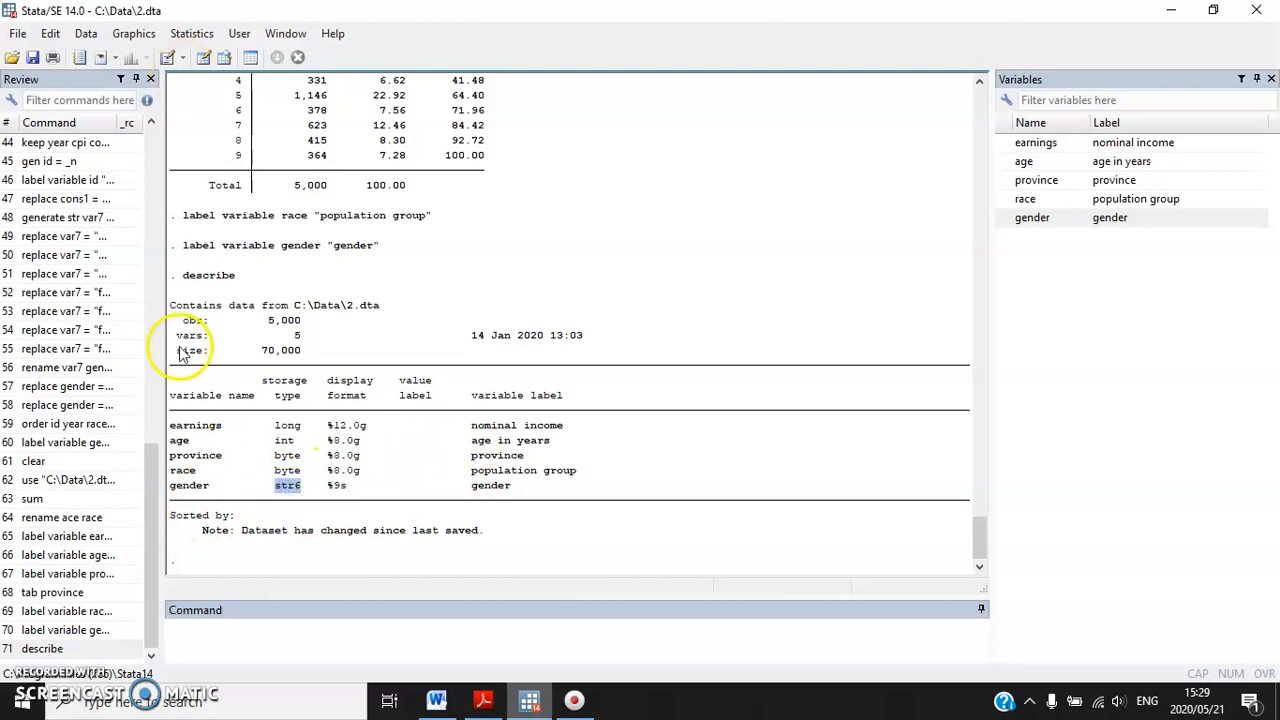
# Check the gender variable's string values in the Data Editor, then read exercise 2.4 on converting string variables in the Word document.
pyautogui.click(302, 506)
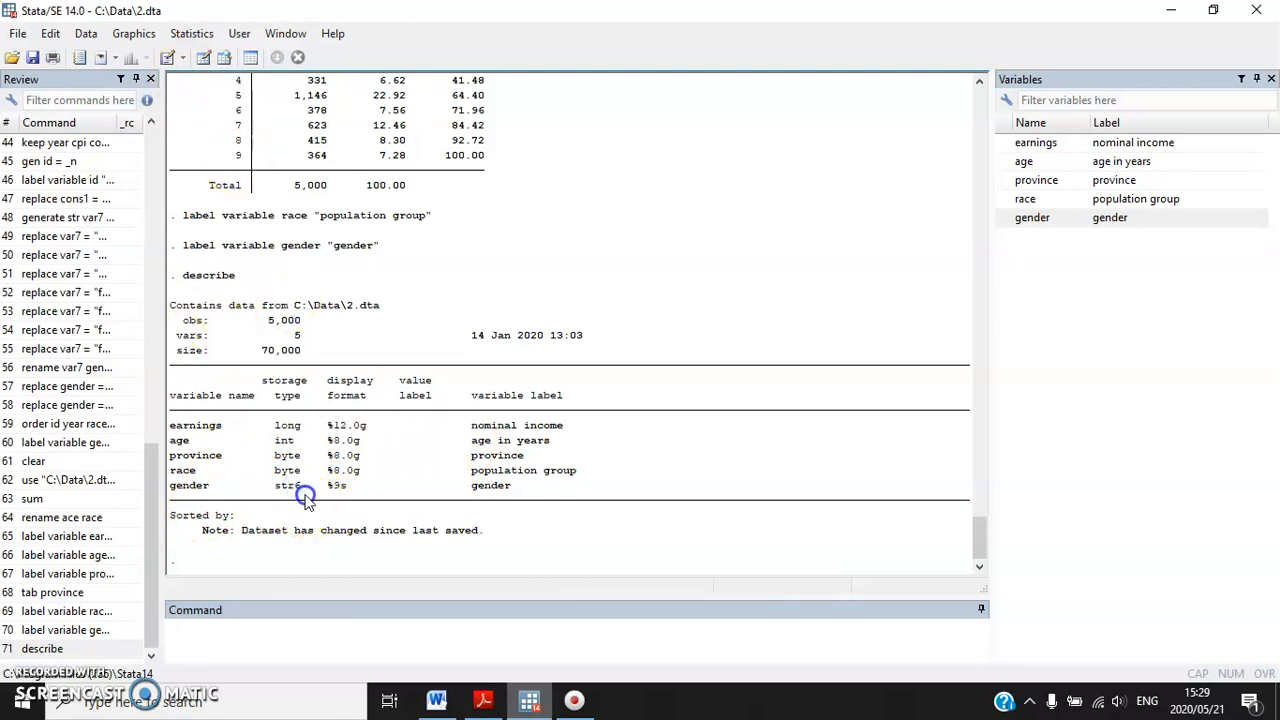
pyautogui.click(203, 57)
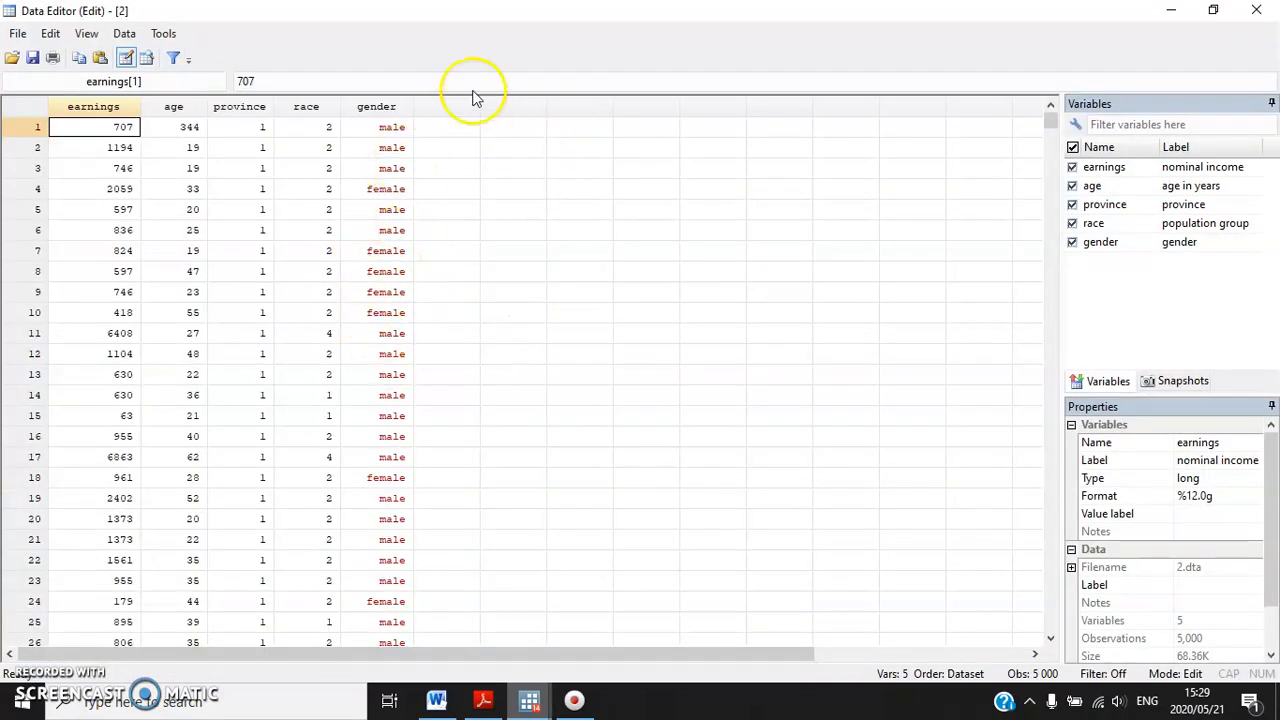
pyautogui.click(1256, 10)
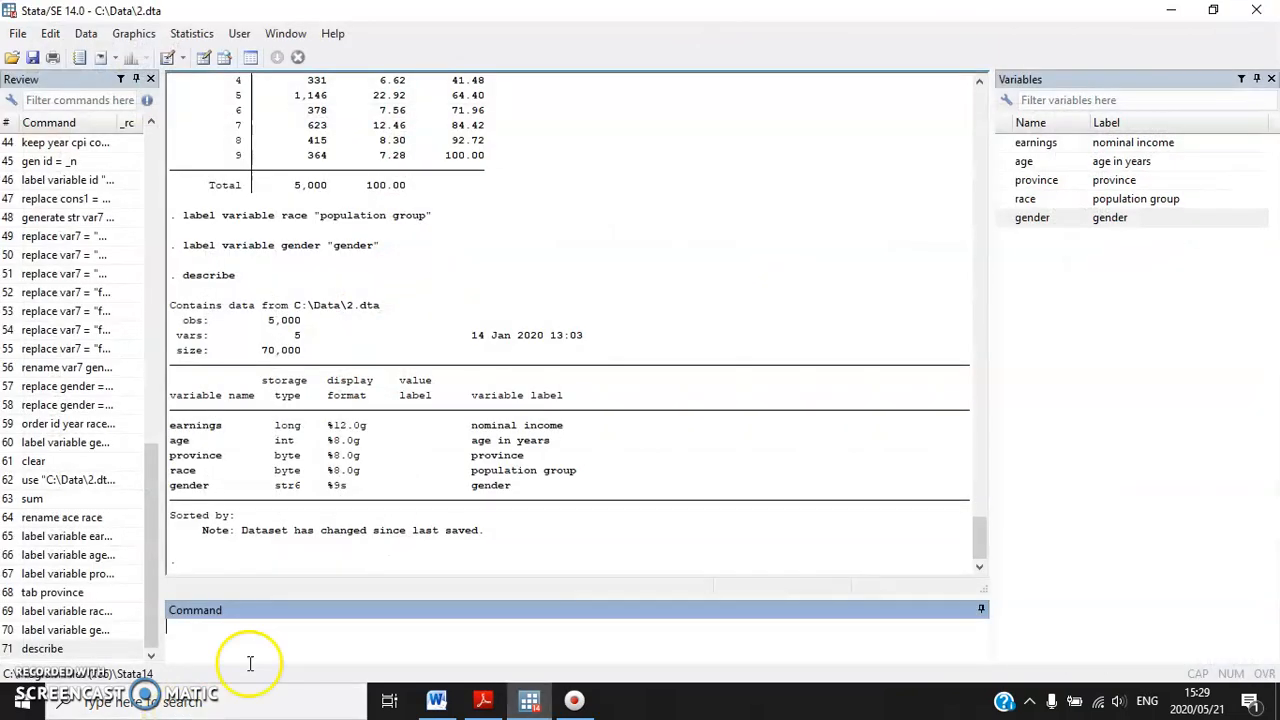
pyautogui.click(428, 706)
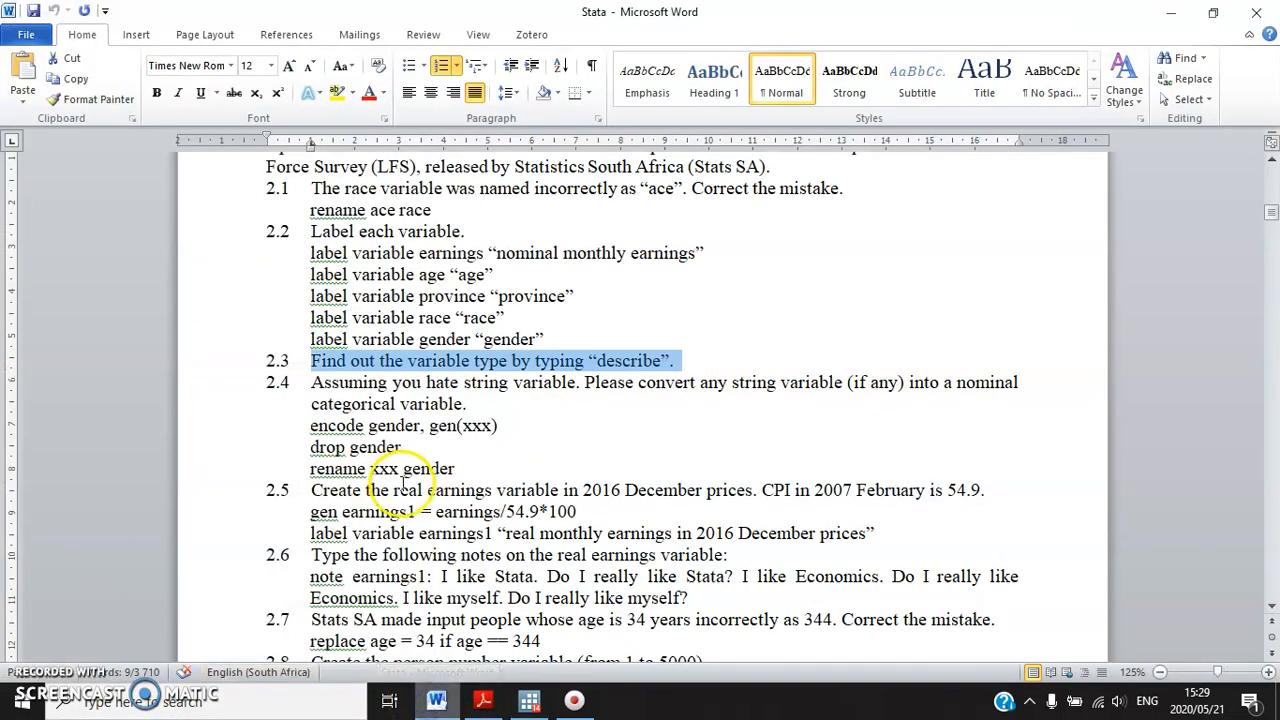
pyautogui.scroll(-1, 467, 441)
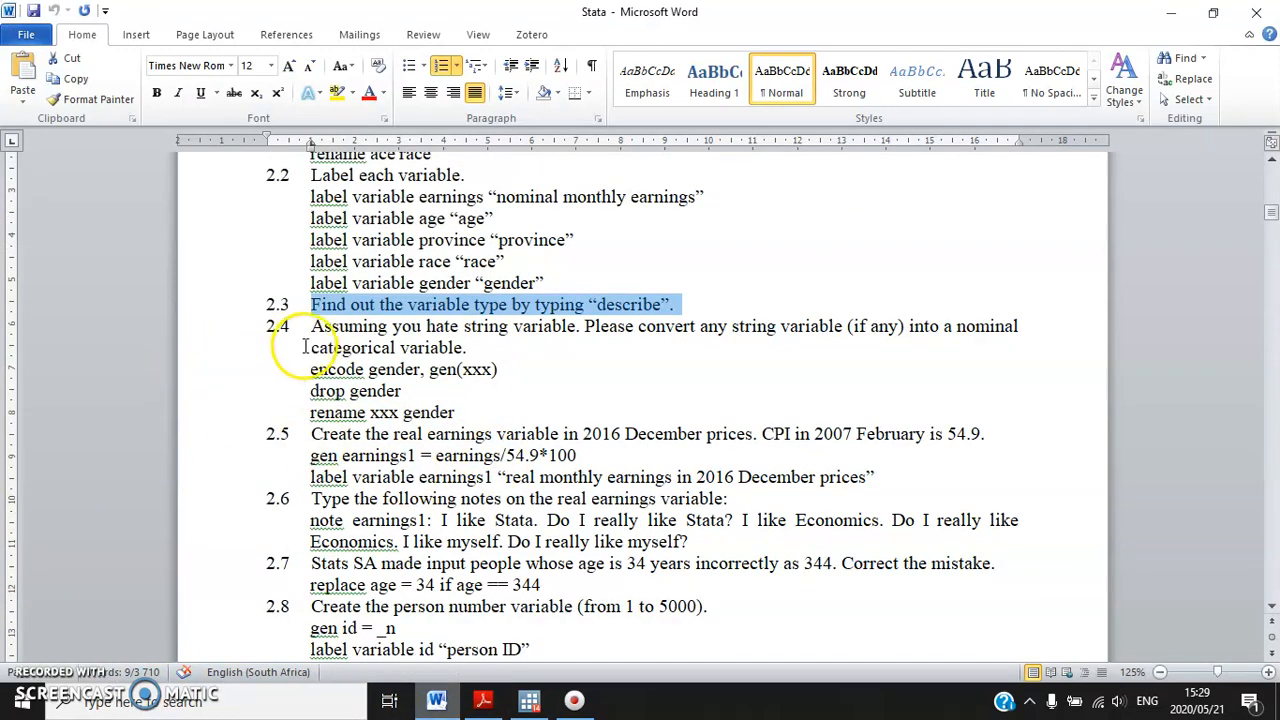
pyautogui.scroll(-1, 340, 338)
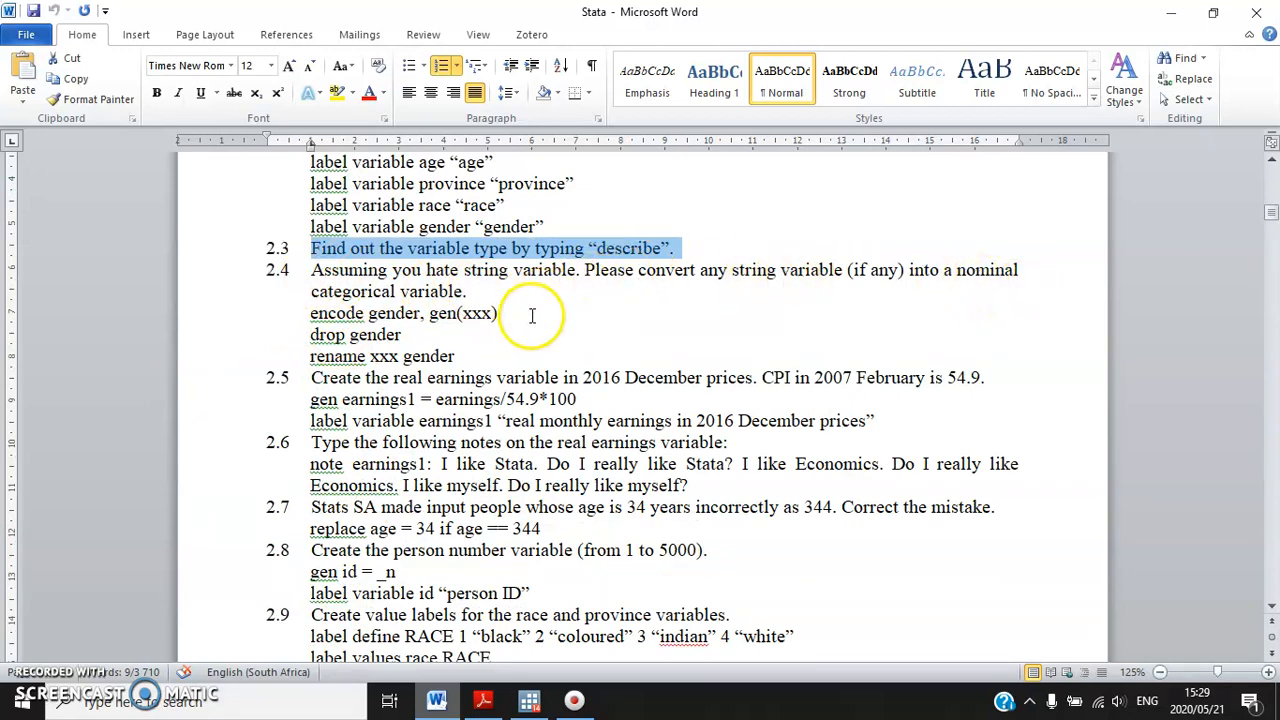
pyautogui.moveTo(311, 313); pyautogui.dragTo(370, 314)
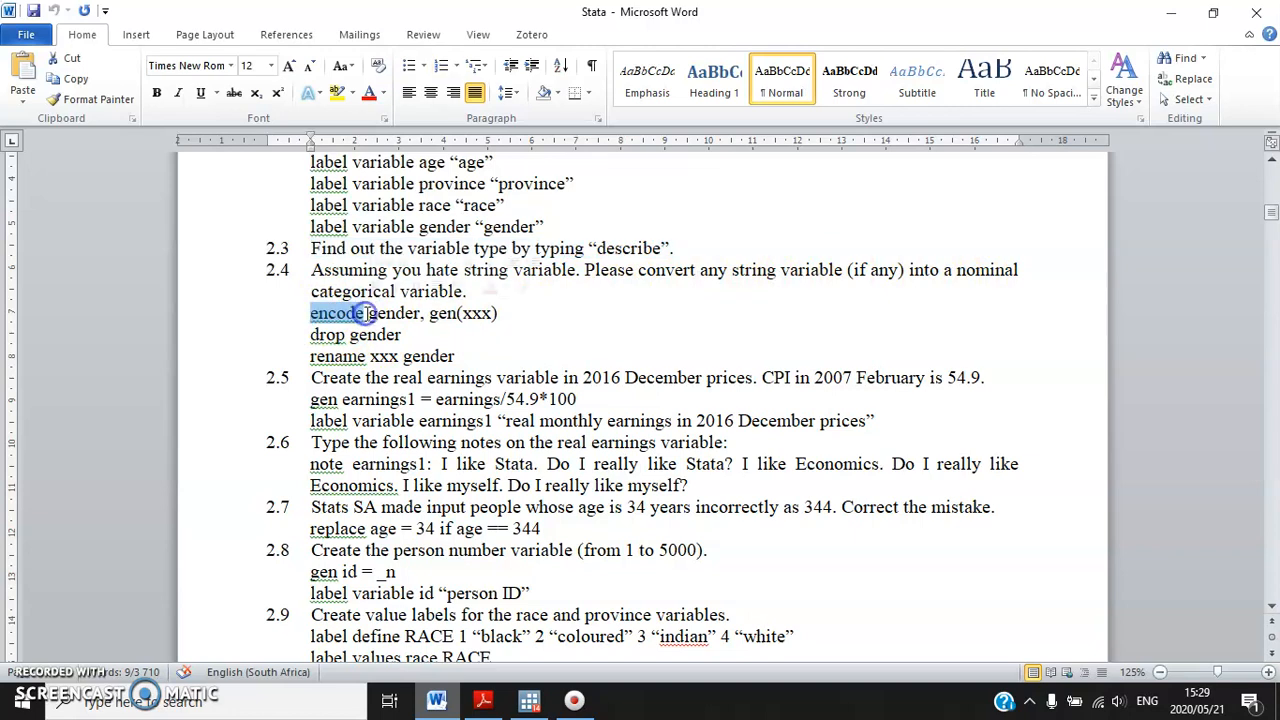
pyautogui.click(443, 334)
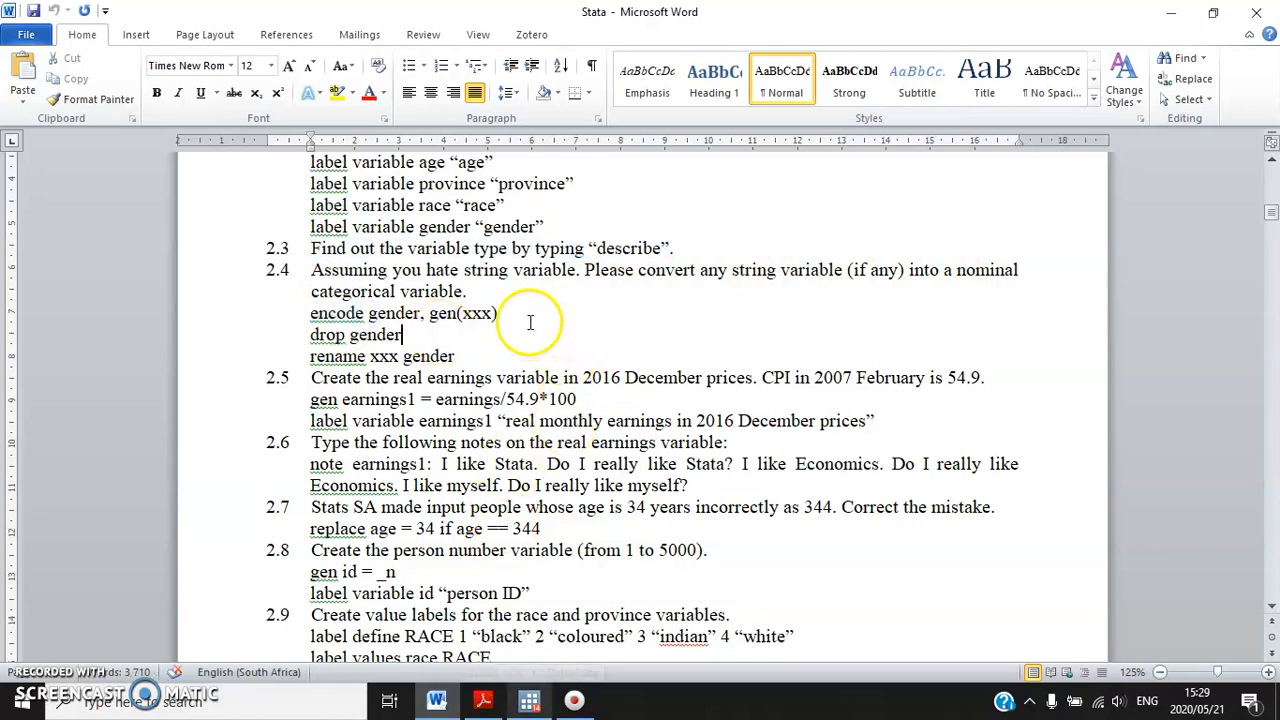
pyautogui.click(280, 313)
# Switch to Stata and encode gender into a new categorical variable with encode gender, gen(xxx).
pyautogui.click(529, 700)
pyautogui.write('gender,')
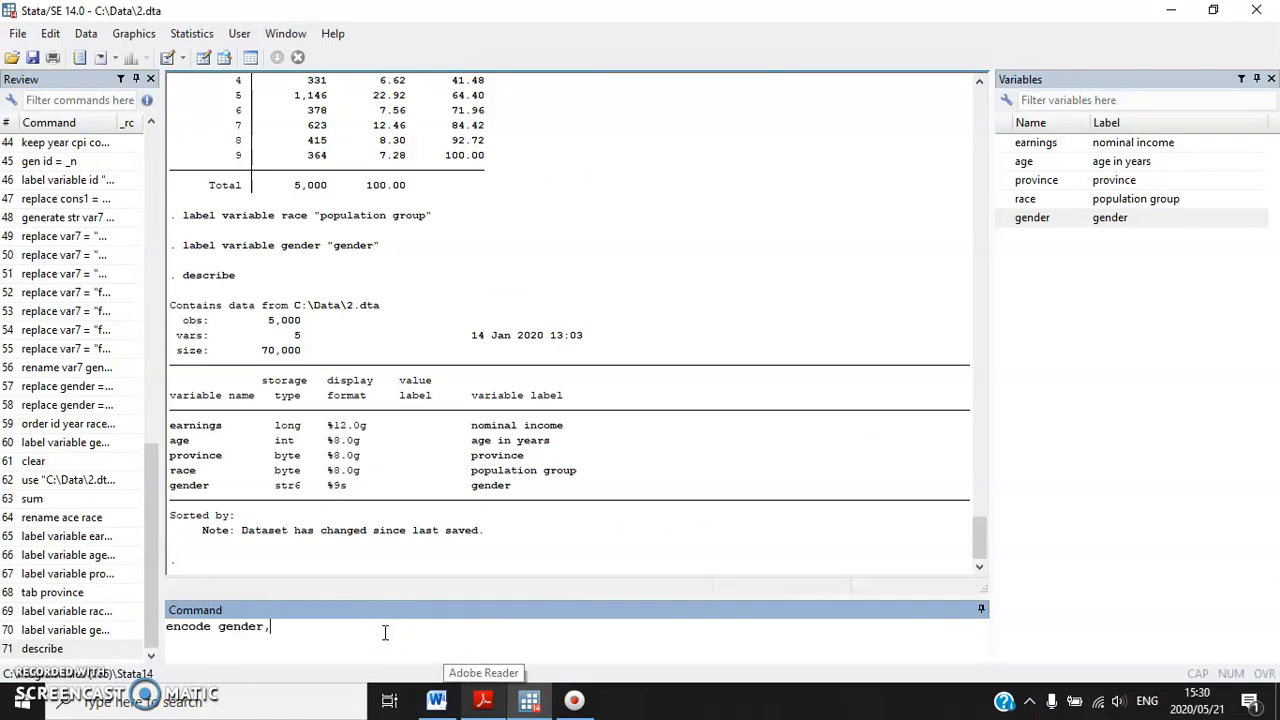
pyautogui.write('gen(')
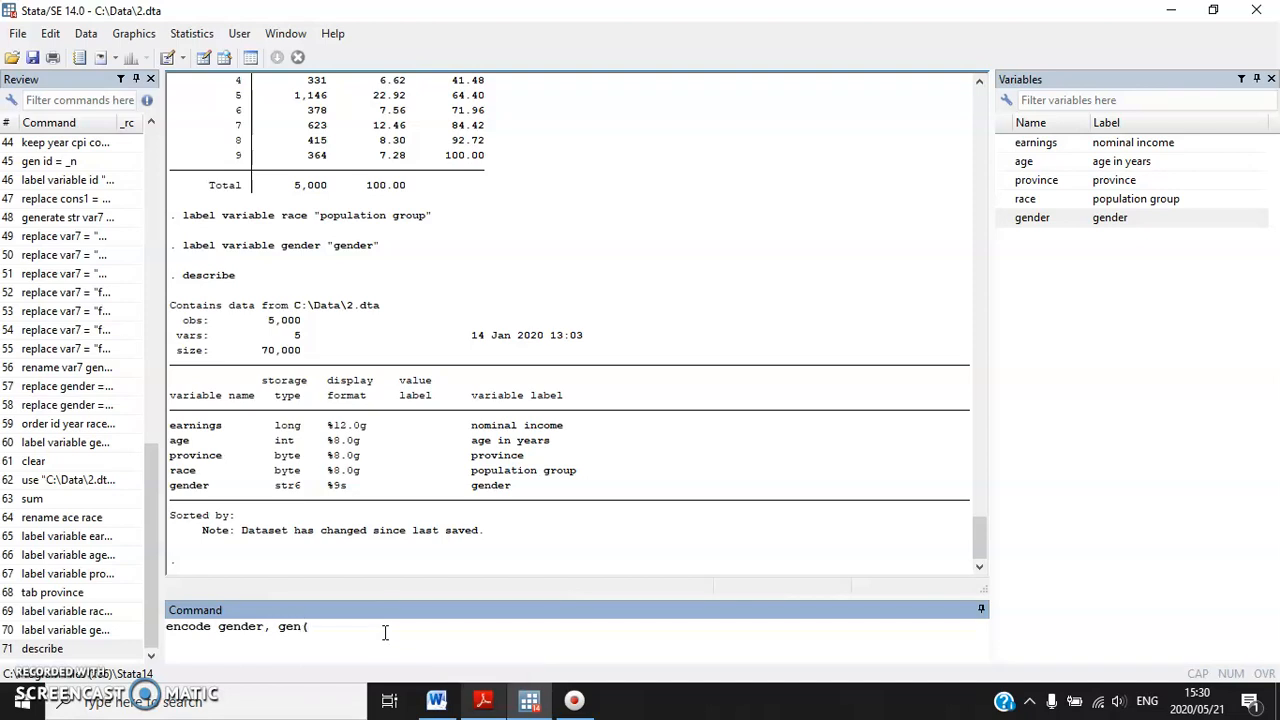
pyautogui.click(436, 700)
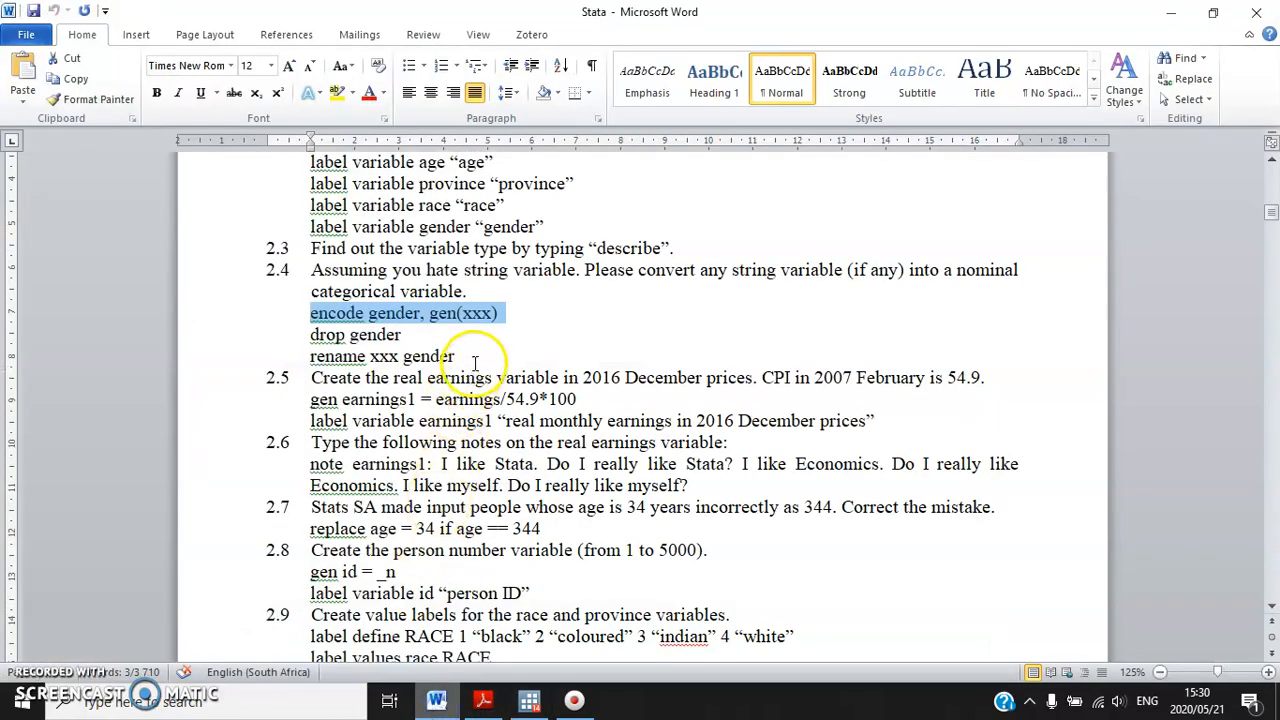
pyautogui.click(529, 700)
pyautogui.write('xxx')
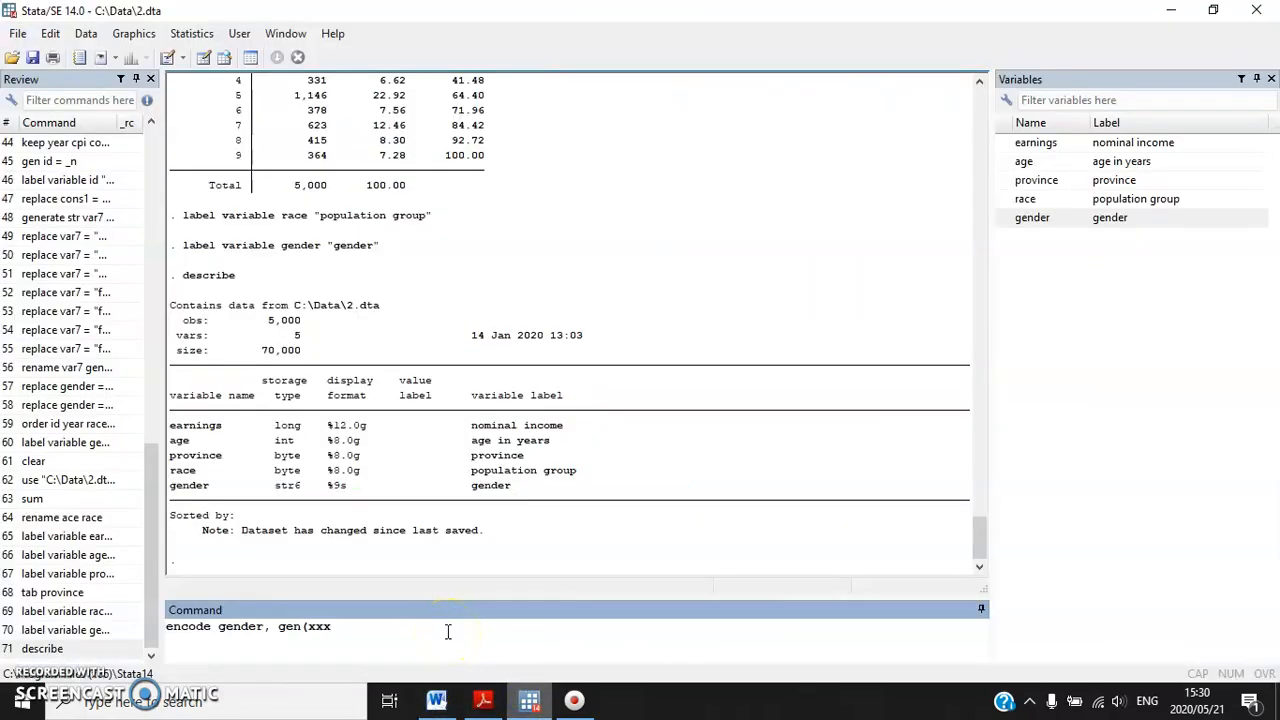
pyautogui.write(')')
pyautogui.press('Return')
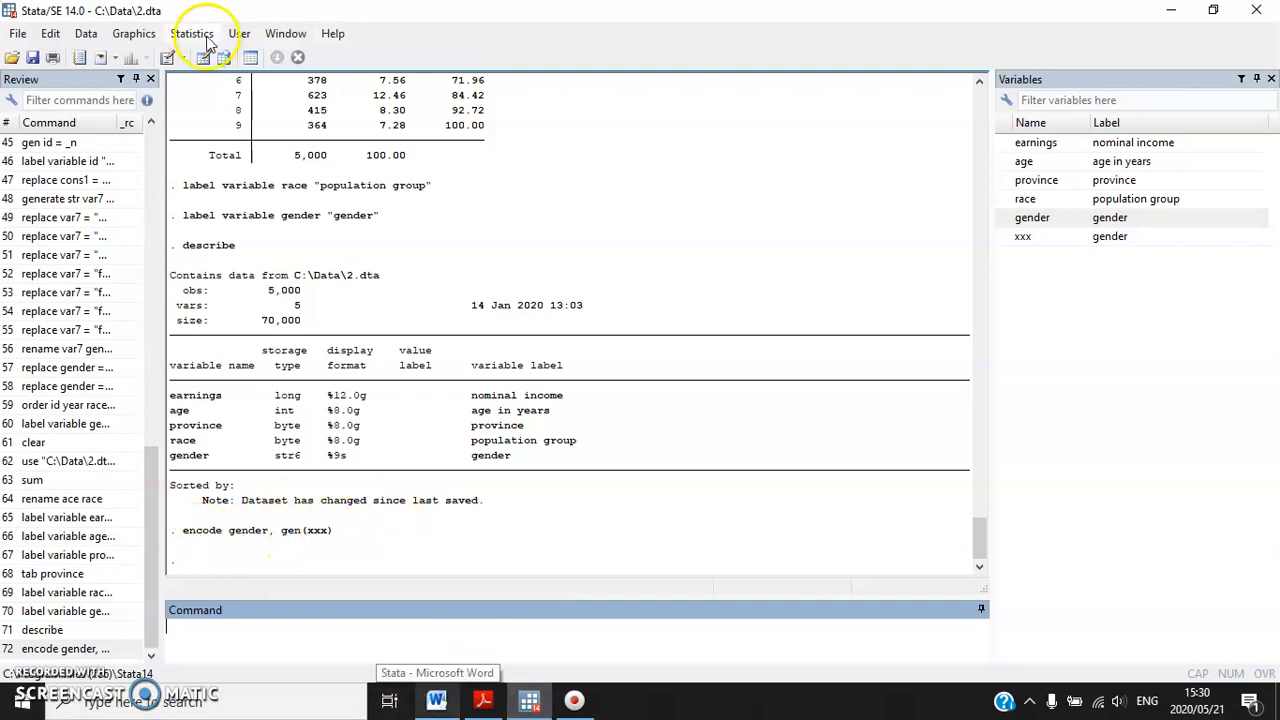
# Examine the xxx variable in the Data Editor, comparing the codes behind male and female with the original gender column.
pyautogui.click(205, 58)
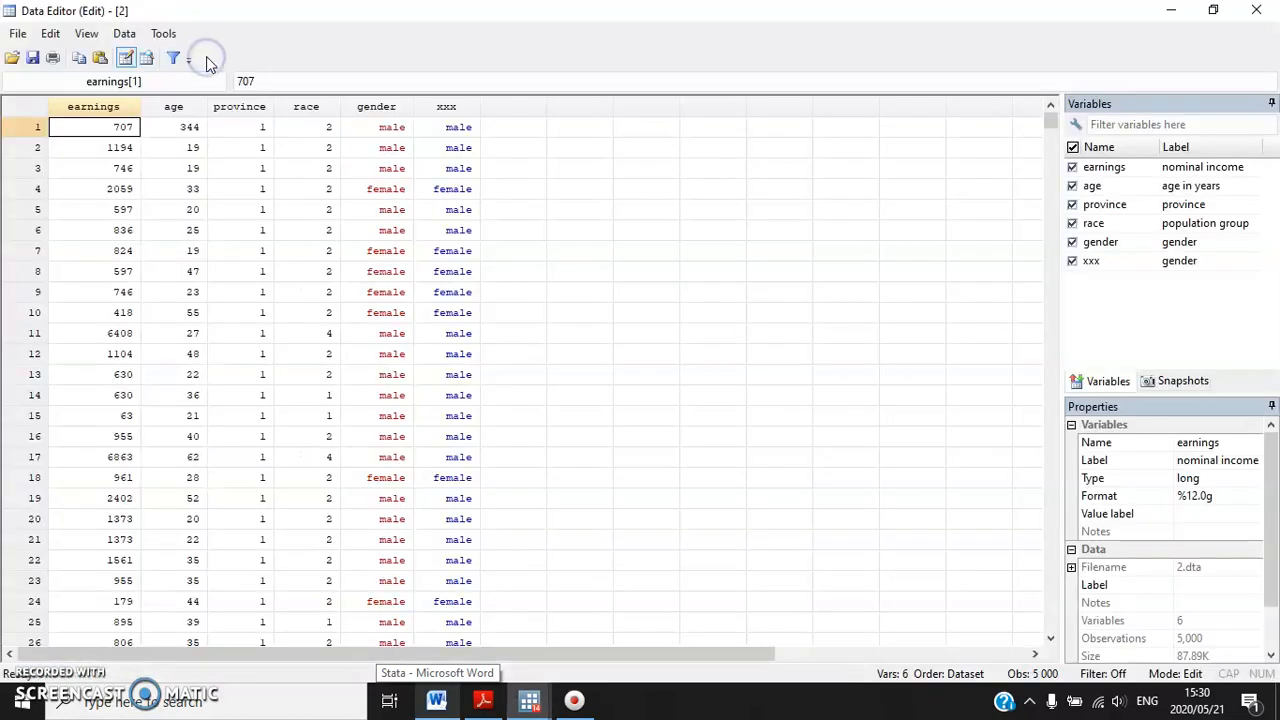
pyautogui.click(450, 292)
pyautogui.click(440, 132)
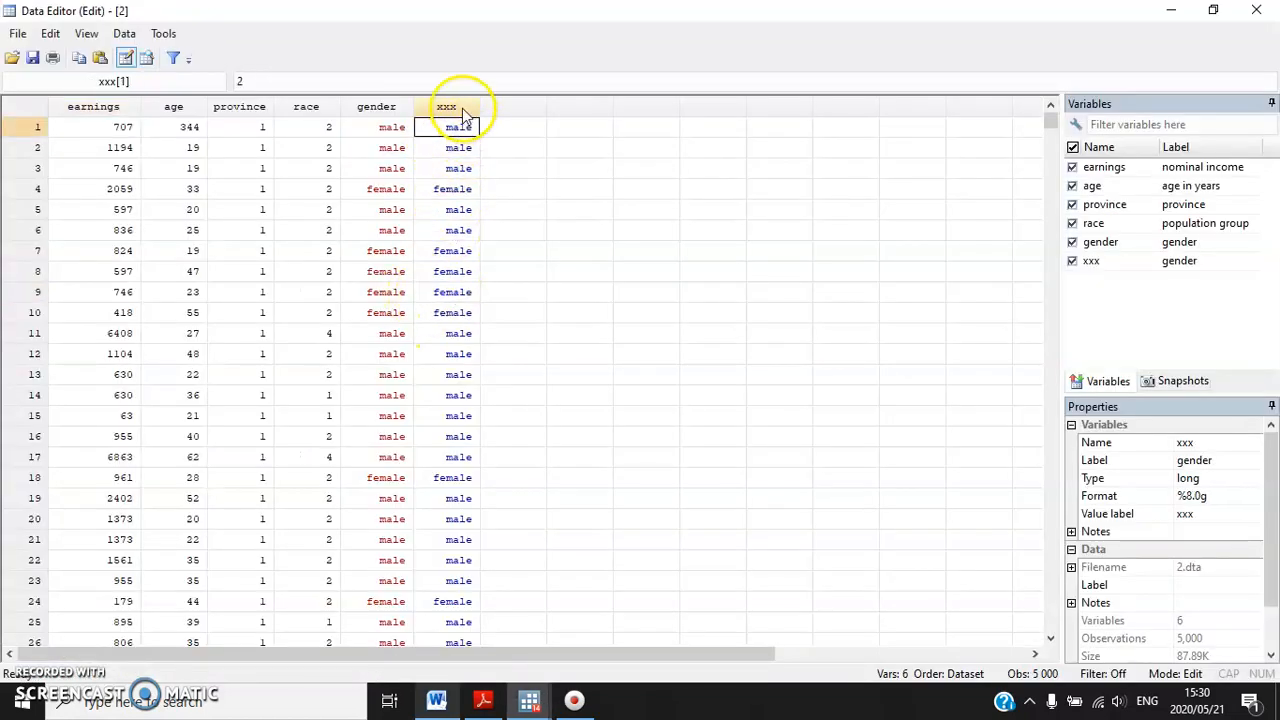
pyautogui.click(450, 230)
pyautogui.moveTo(450, 170); pyautogui.dragTo(457, 286)
pyautogui.click(457, 230)
pyautogui.click(445, 190)
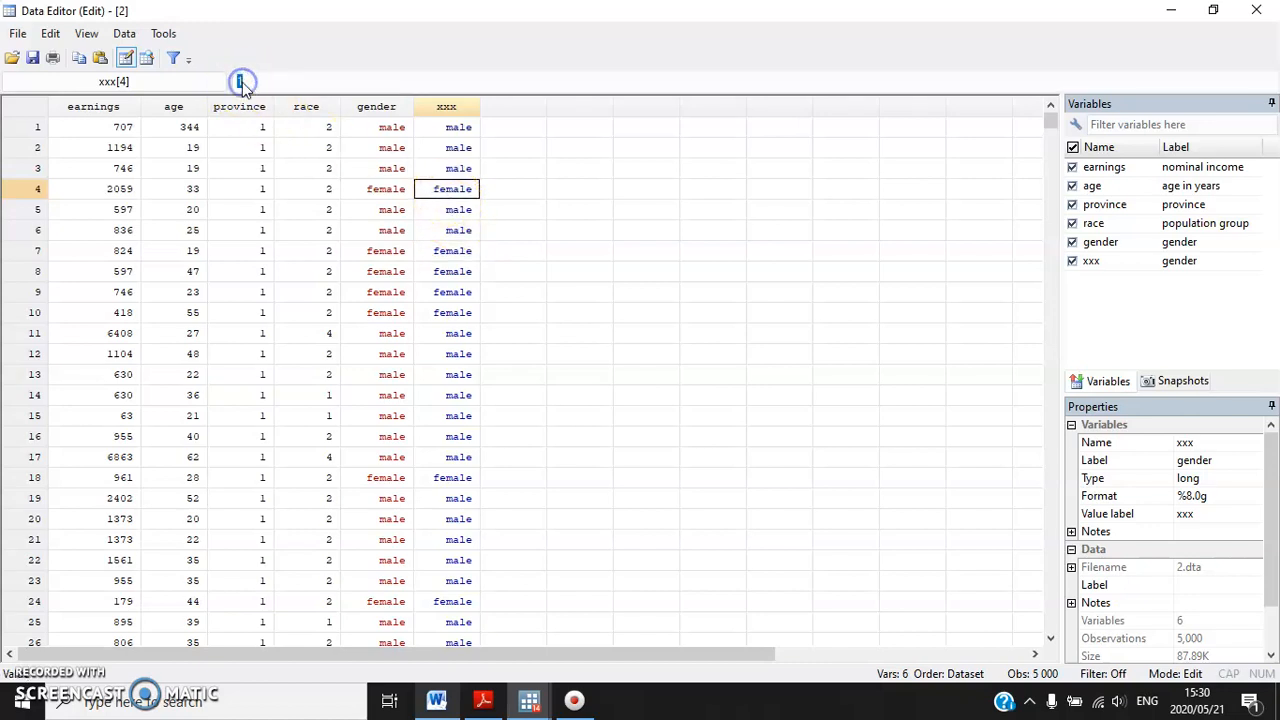
pyautogui.click(435, 170)
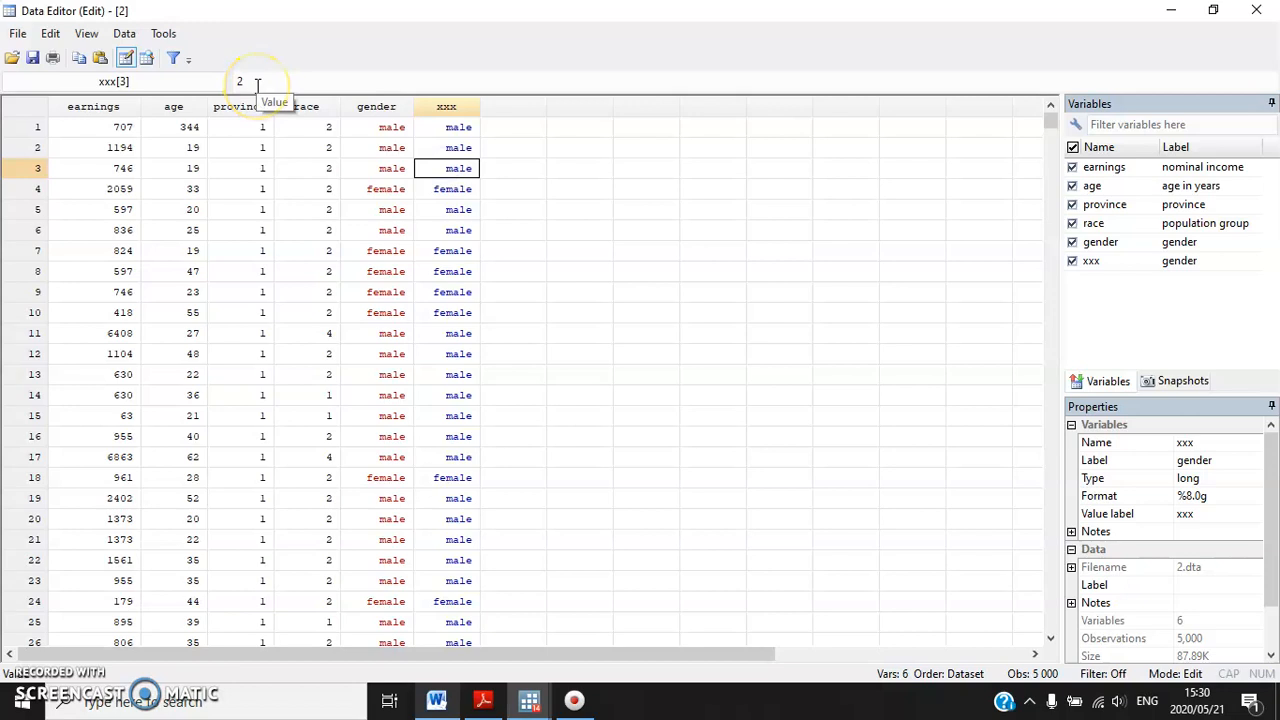
pyautogui.click(372, 107)
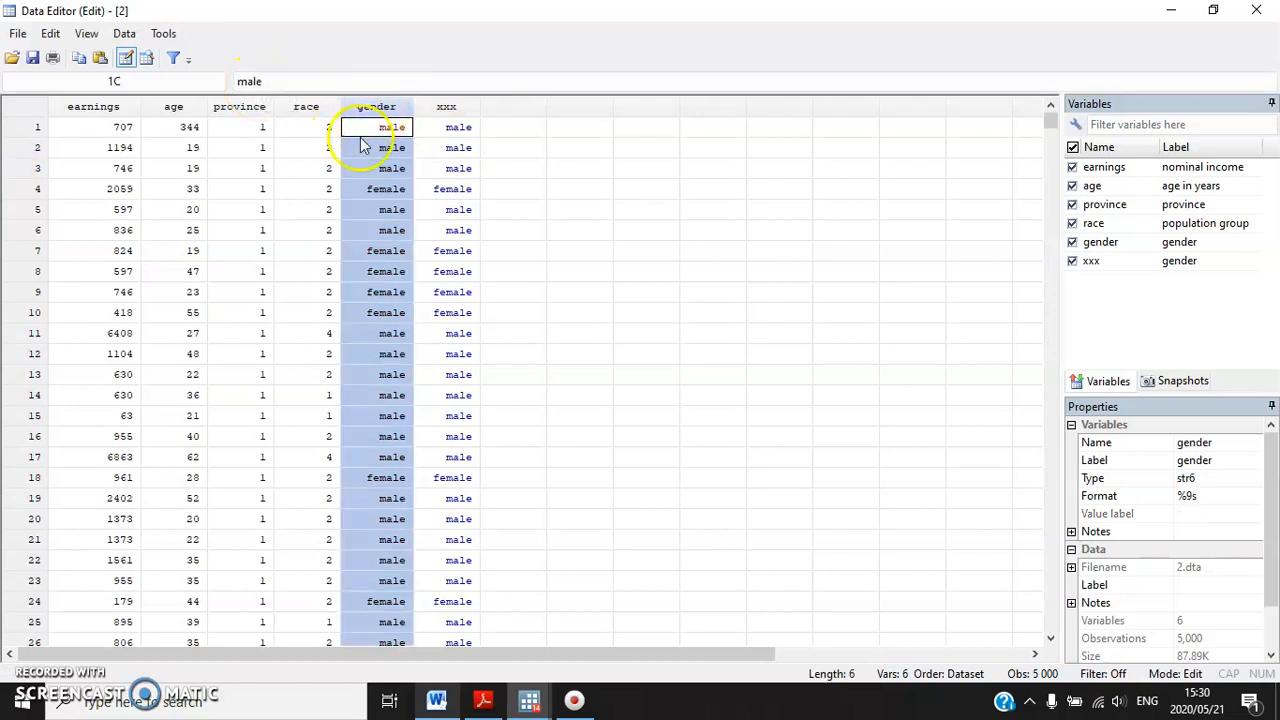
pyautogui.click(1256, 10)
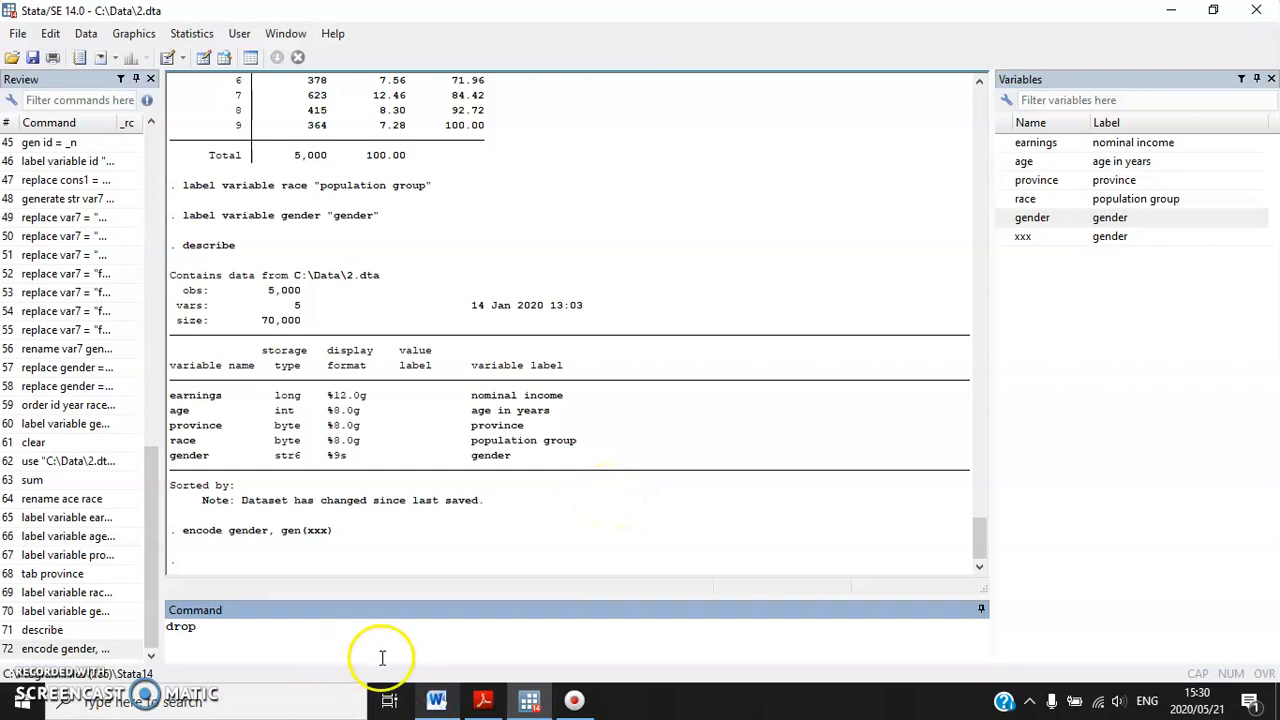
# Check the remaining exercise 2.4 commands in the Word document and delete the original string variable with drop gender in Stata.
pyautogui.click(436, 700)
pyautogui.moveTo(326, 338); pyautogui.dragTo(486, 346)
pyautogui.click(529, 700)
pyautogui.click(337, 640)
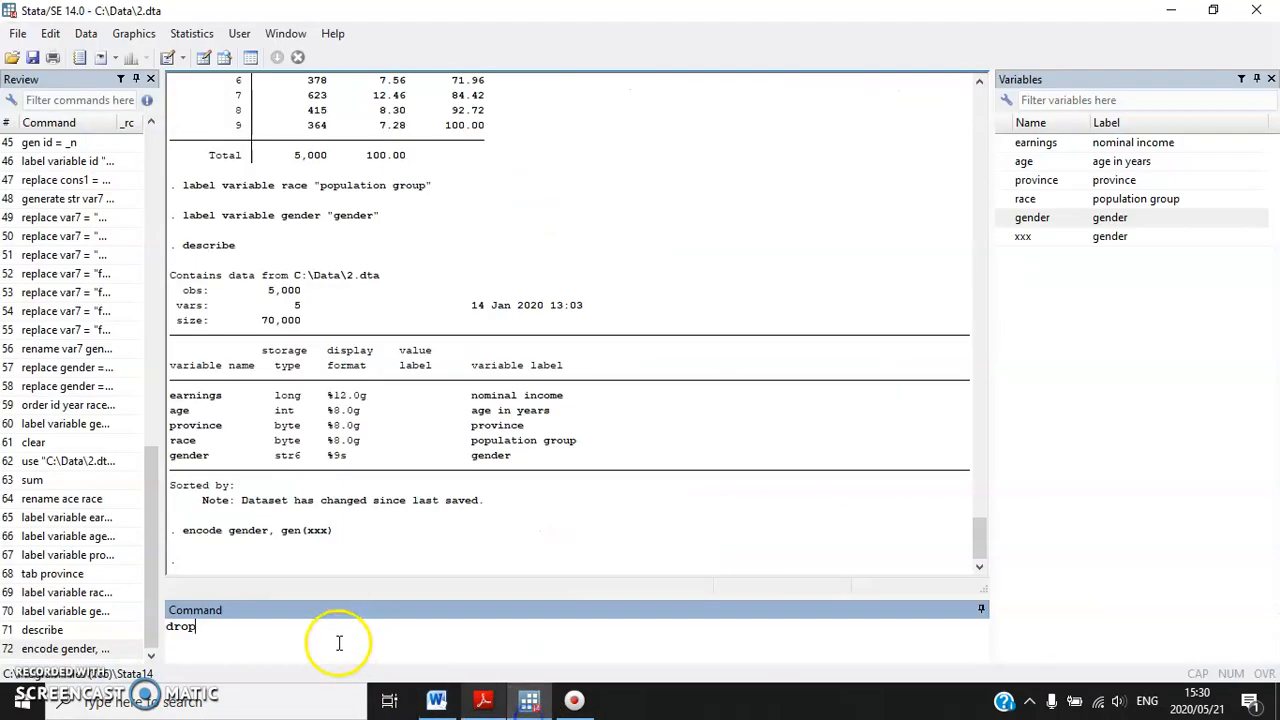
pyautogui.click(1062, 222)
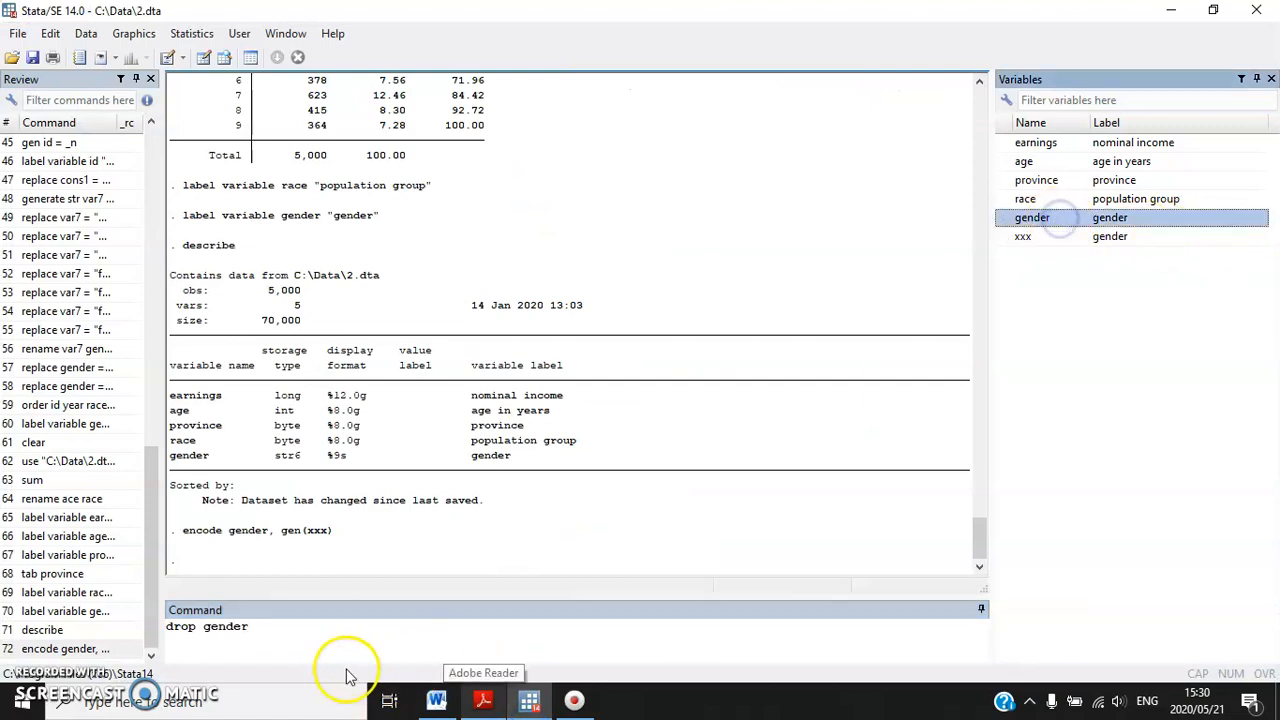
pyautogui.click(334, 626)
pyautogui.press('Return')
# Rename the encoded variable xxx to gender with the rename command.
pyautogui.write('rename')
pyautogui.click(1030, 218)
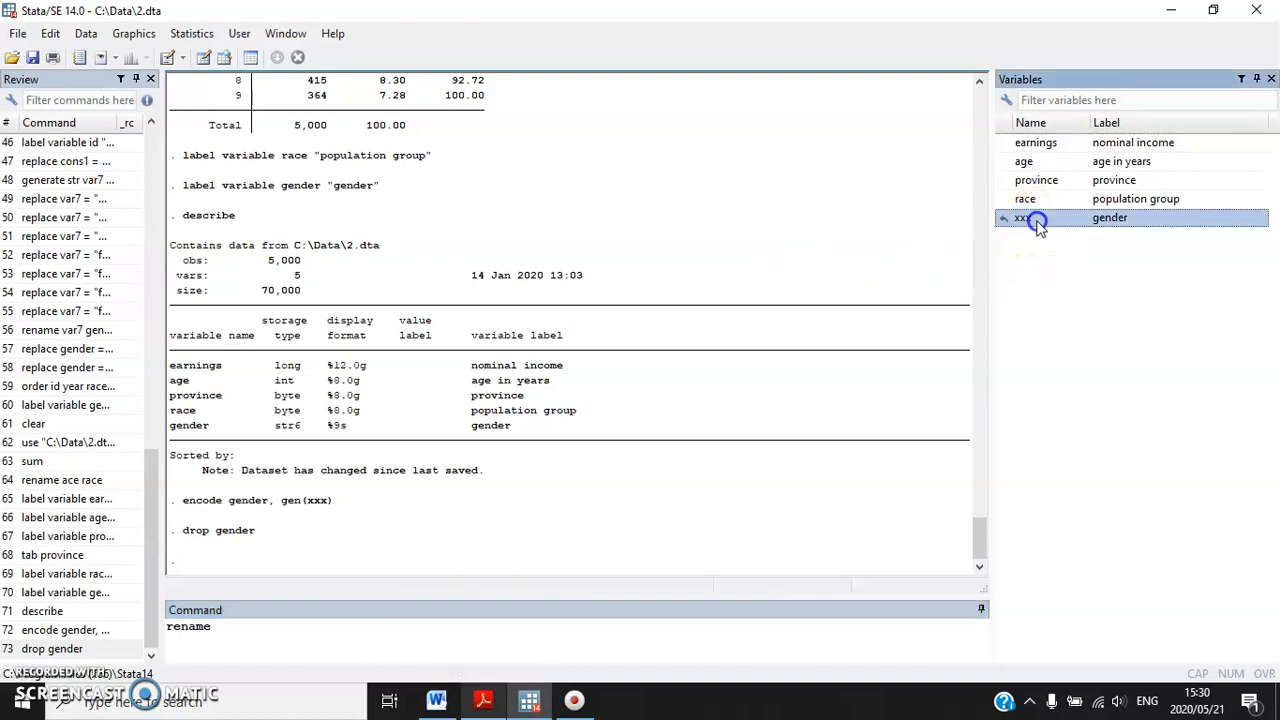
pyautogui.click(300, 625)
pyautogui.write('gender')
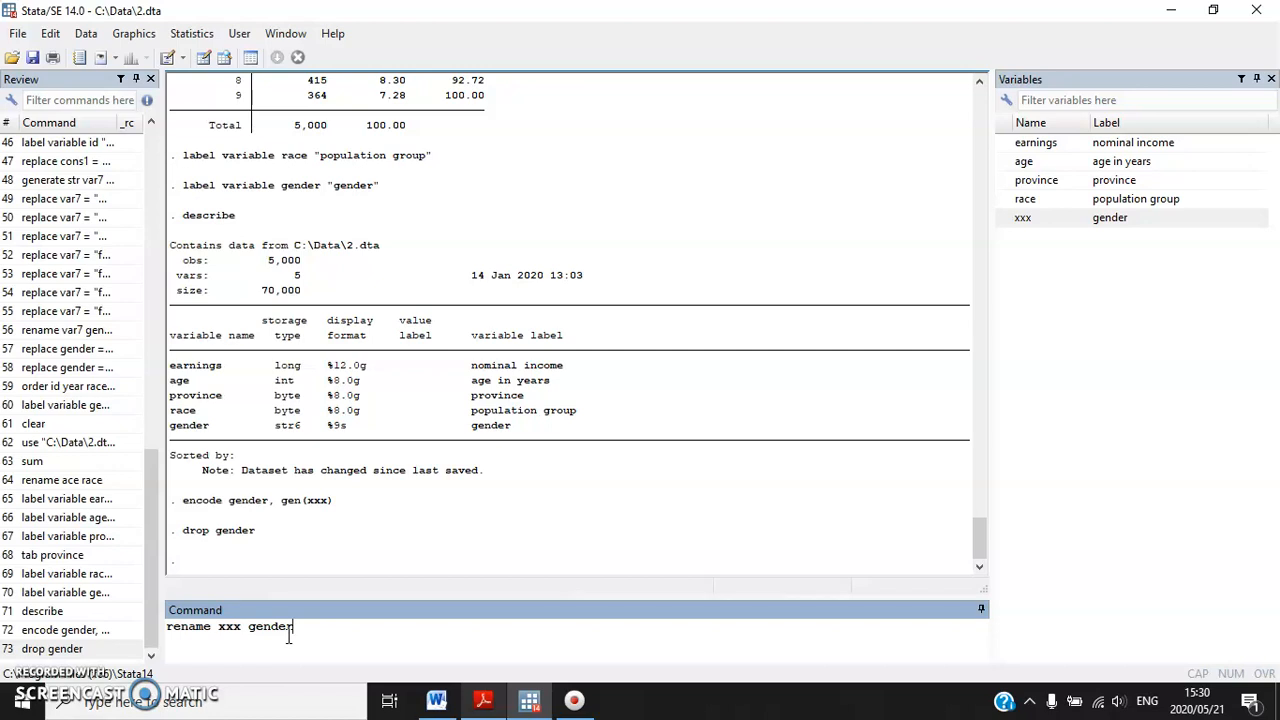
pyautogui.press('Return')
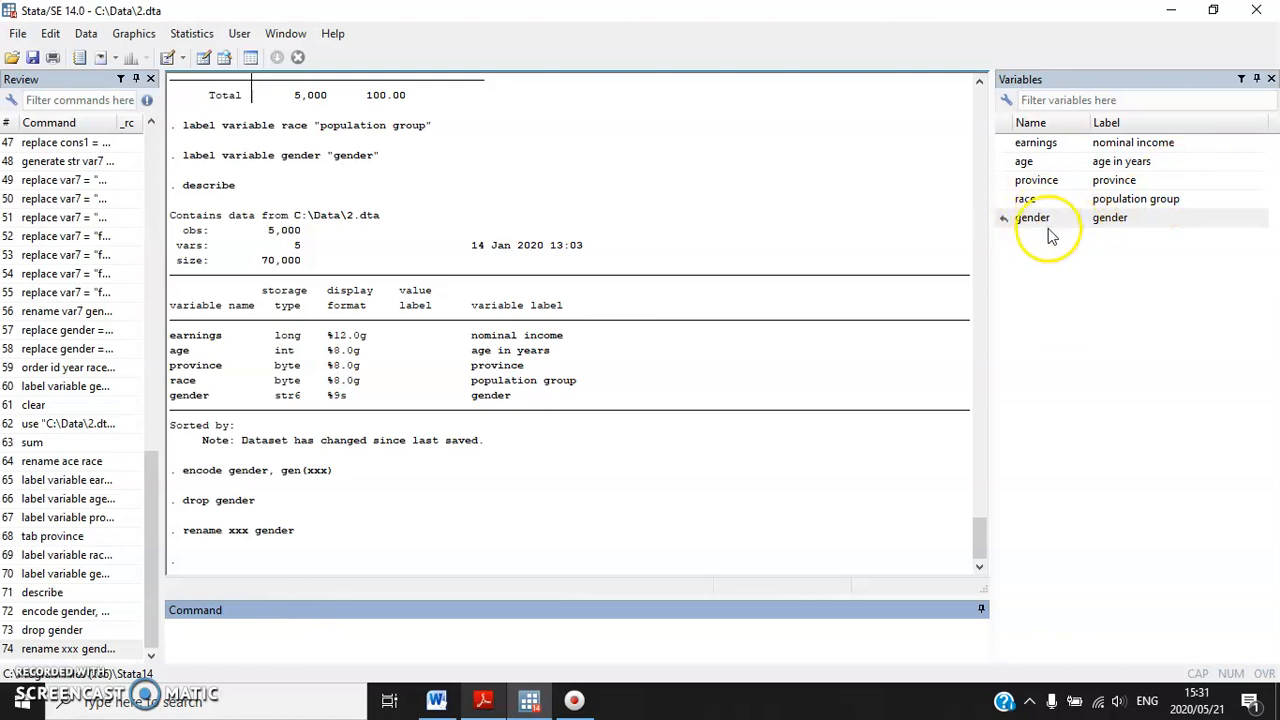
# Read exercise 2.5 in the Word document, examining the real earnings formula, the CPI value and the 2016 base year.
pyautogui.click(436, 700)
pyautogui.scroll(-2, 430, 400)
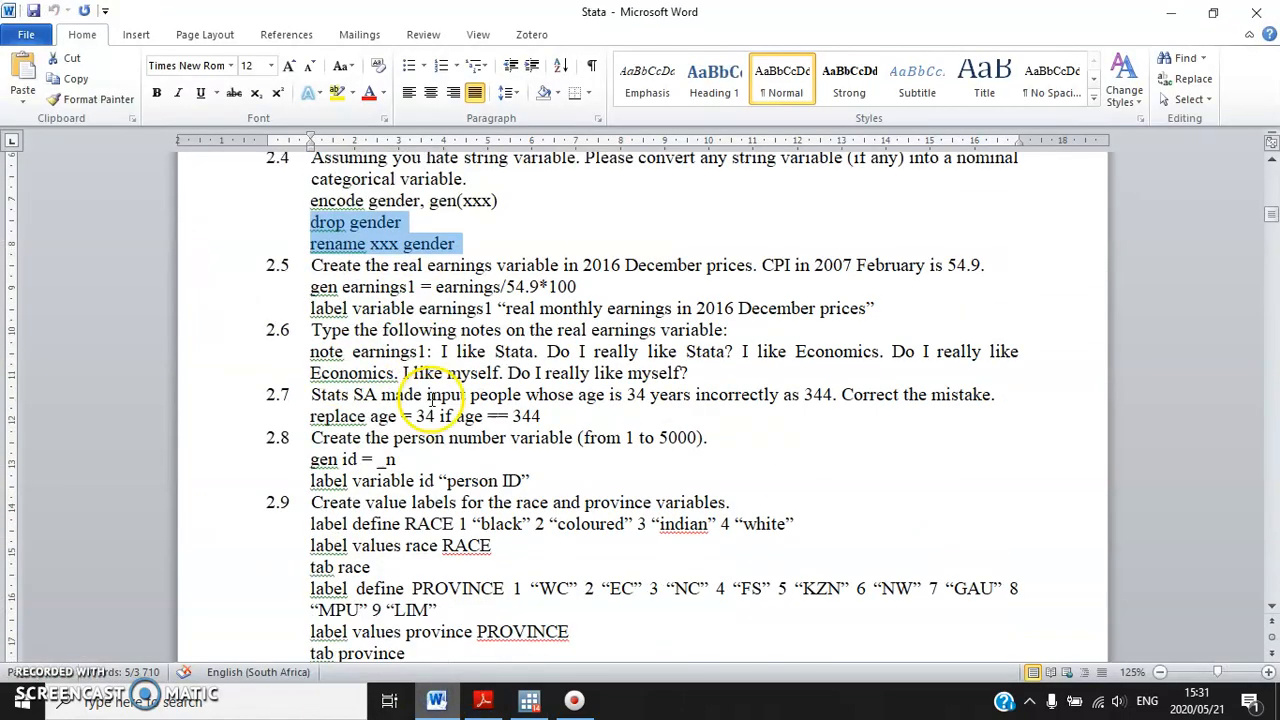
pyautogui.moveTo(415, 287); pyautogui.dragTo(343, 289)
pyautogui.click(387, 290)
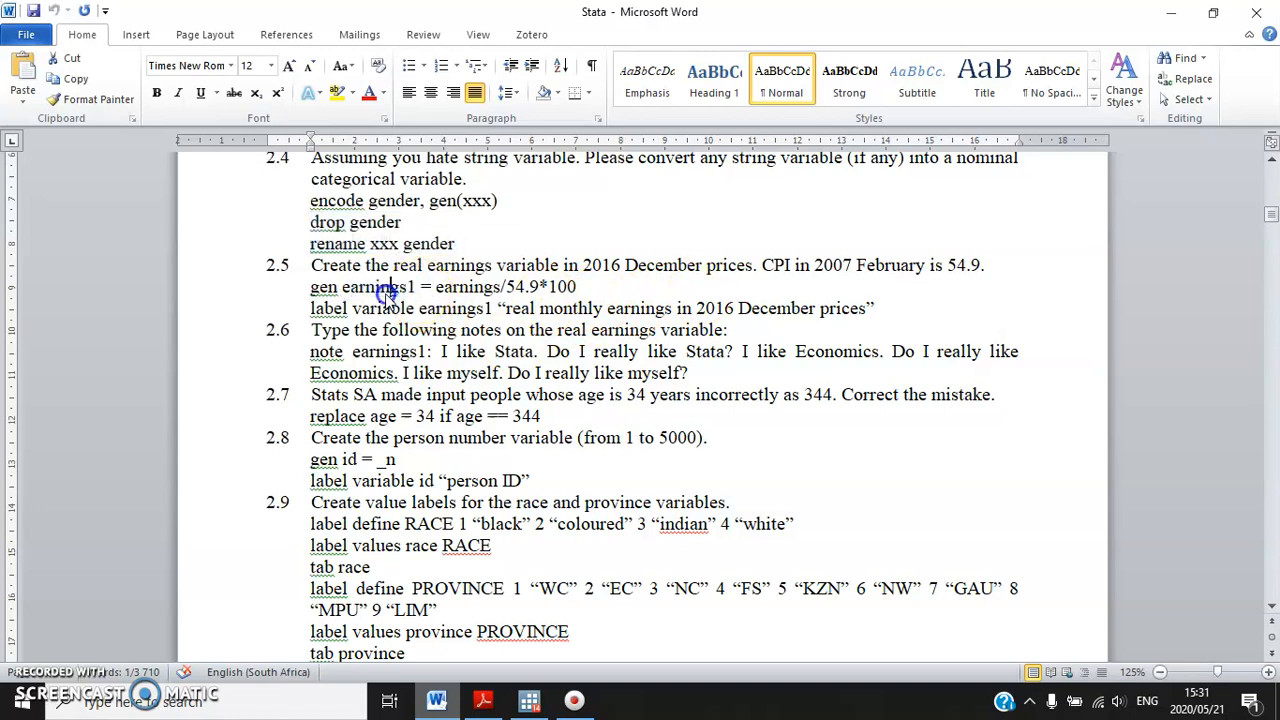
pyautogui.moveTo(436, 289); pyautogui.dragTo(503, 287)
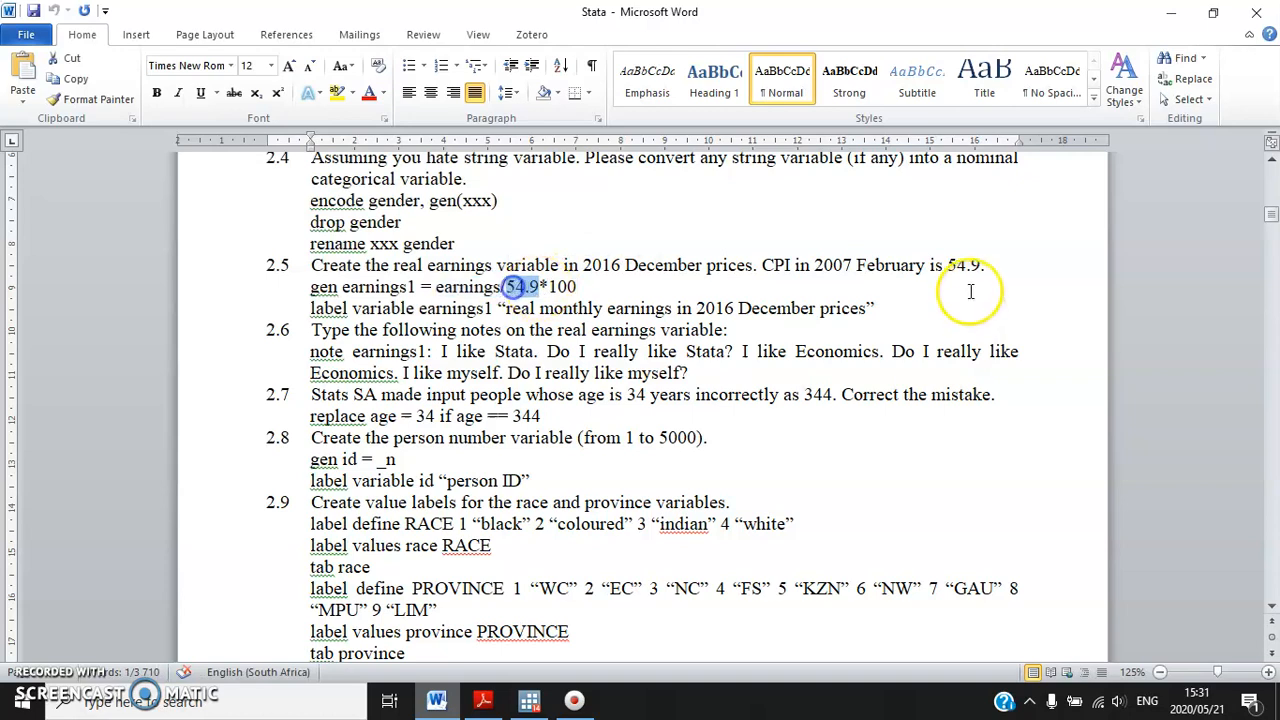
pyautogui.click(602, 289)
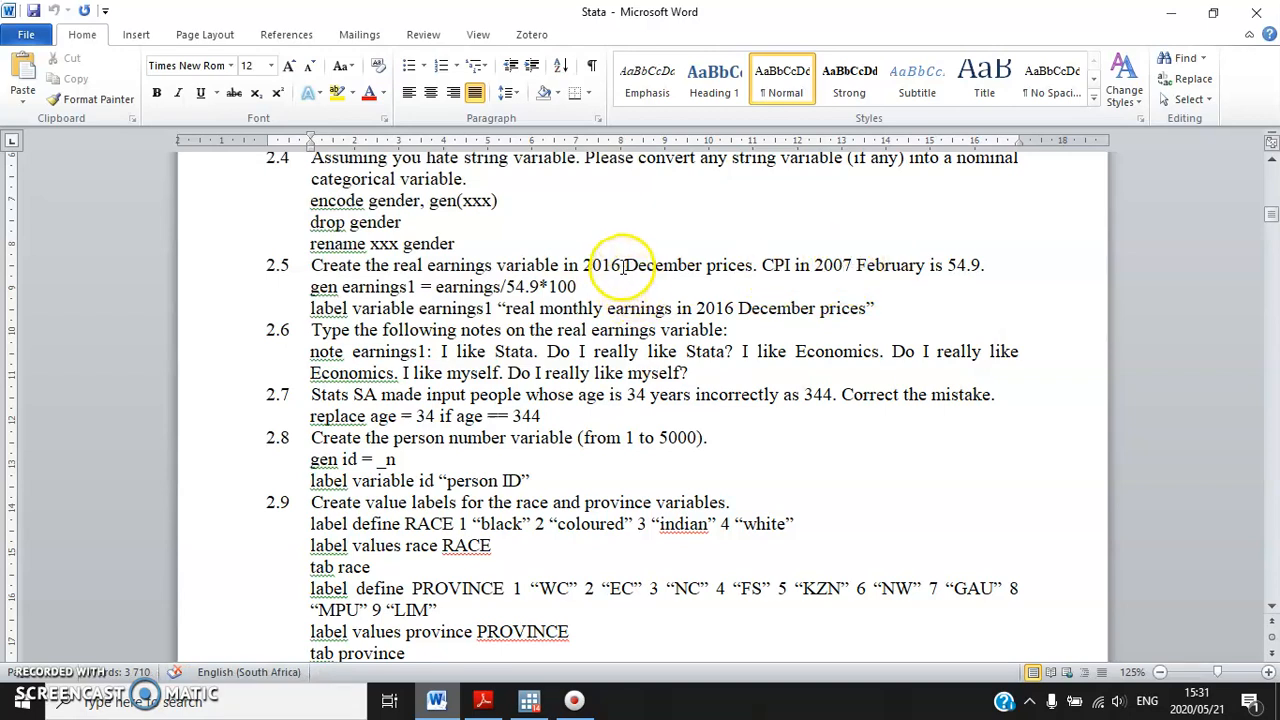
pyautogui.moveTo(622, 265); pyautogui.dragTo(584, 265)
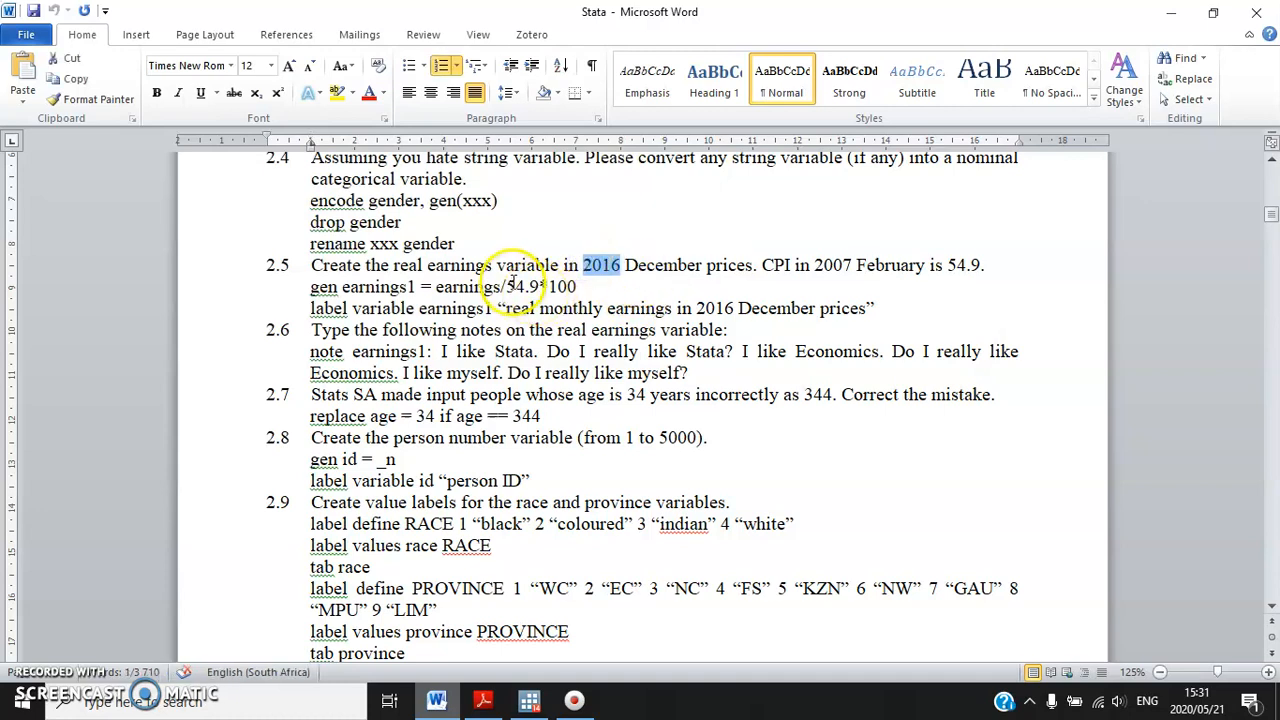
# Generate earnings1 in Stata as earnings / 54.9 * 100 and label the variable "real income".
pyautogui.click(528, 697)
pyautogui.write('gen earnings1 = earnings /')
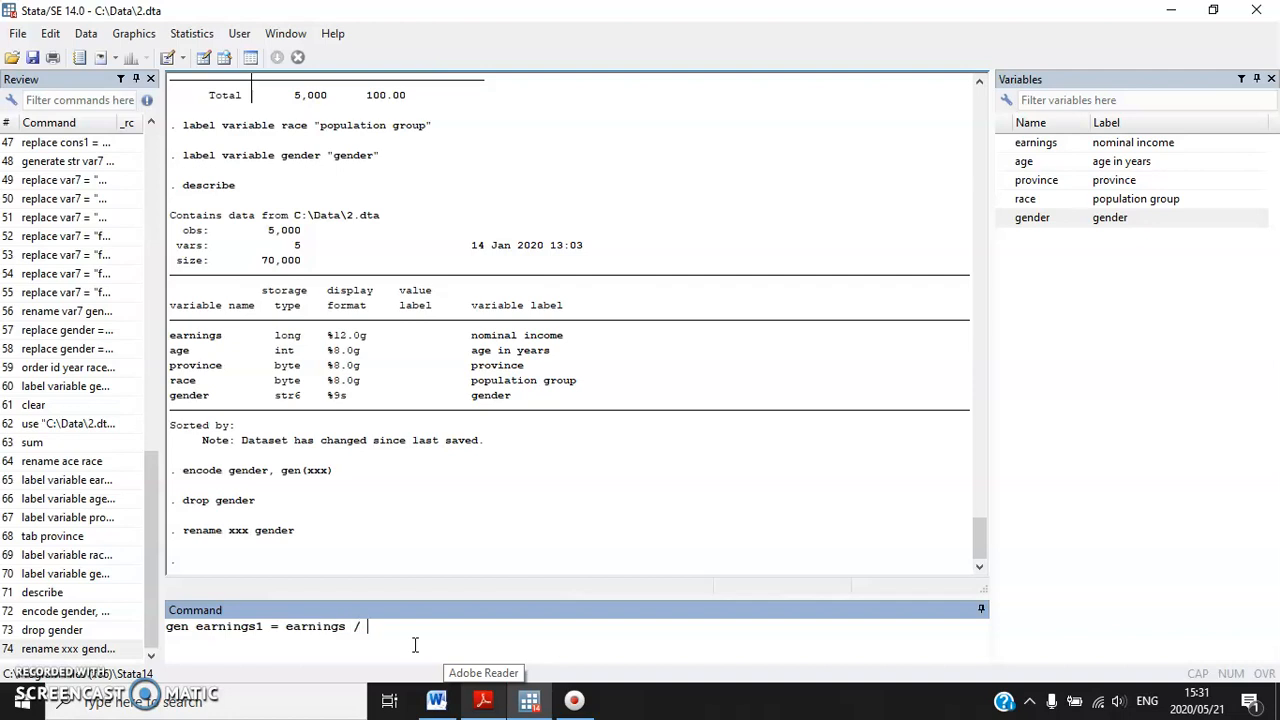
pyautogui.write('54.9 * 100')
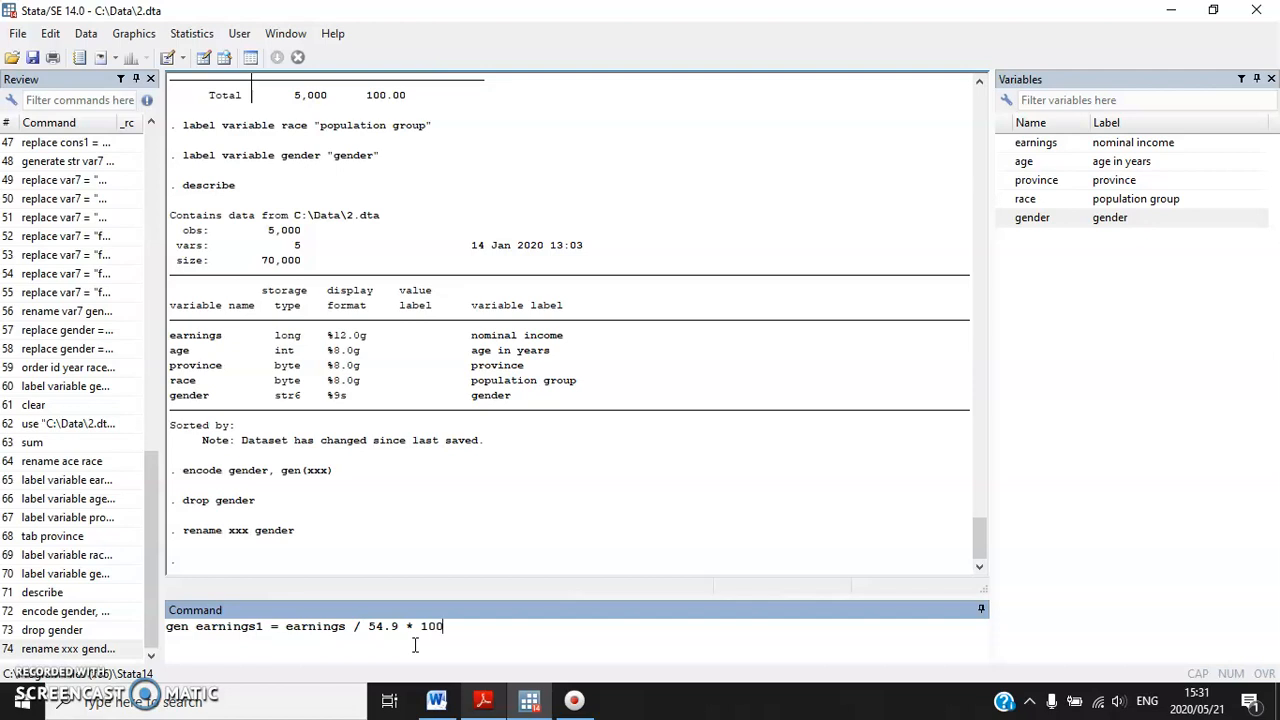
pyautogui.press('Return')
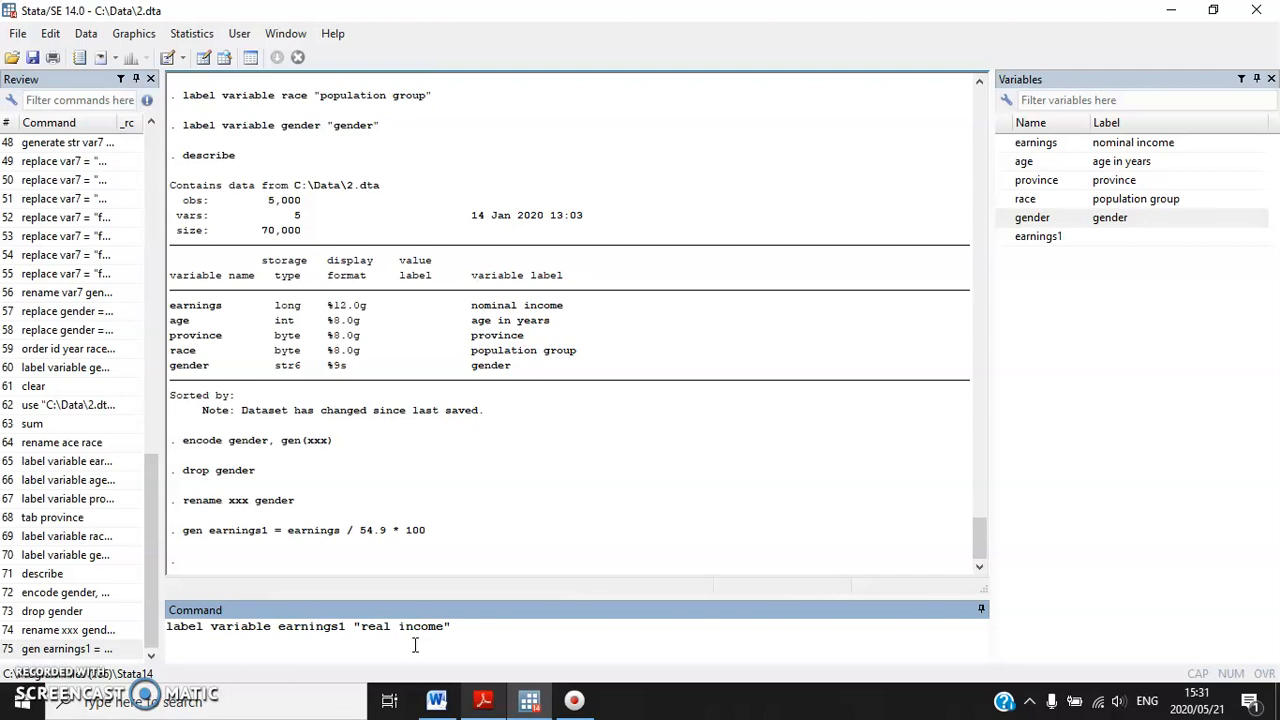
pyautogui.press('Return')
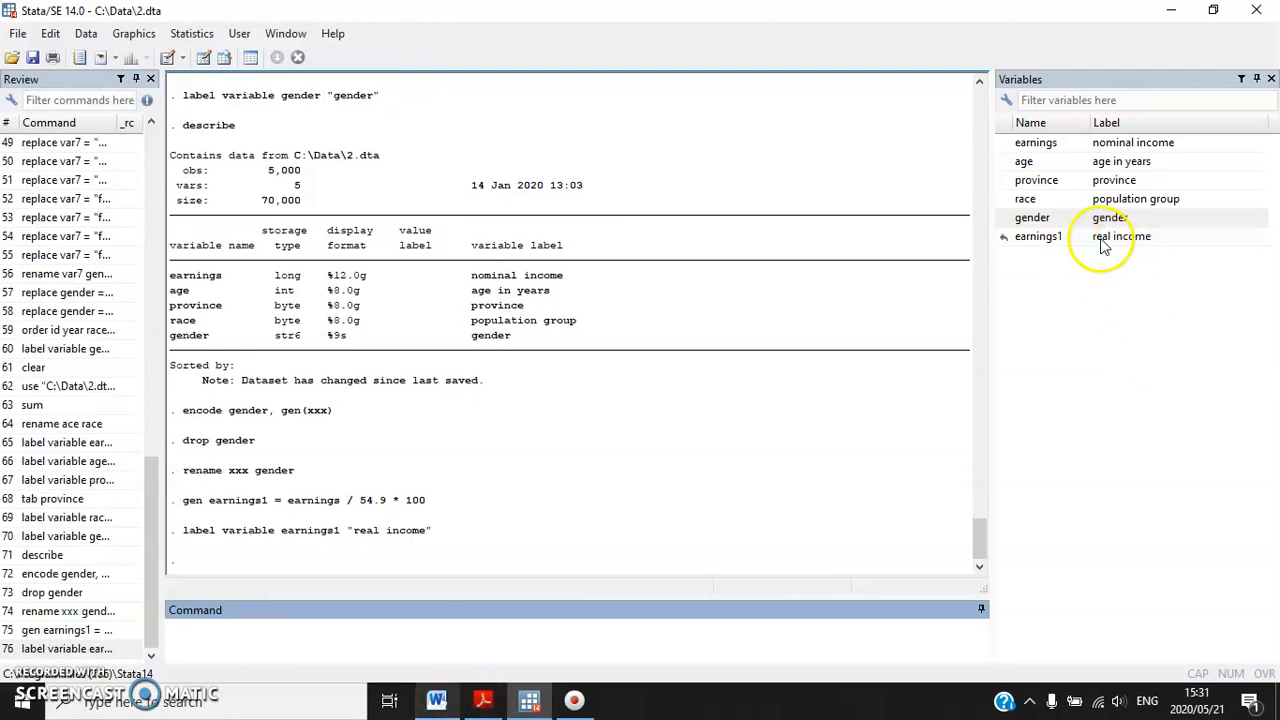
# Check the note command of exercise 2.6 in the Word document and attach a filler-text note starting with "cnwinfo" to earnings1 in Stata.
pyautogui.click(436, 698)
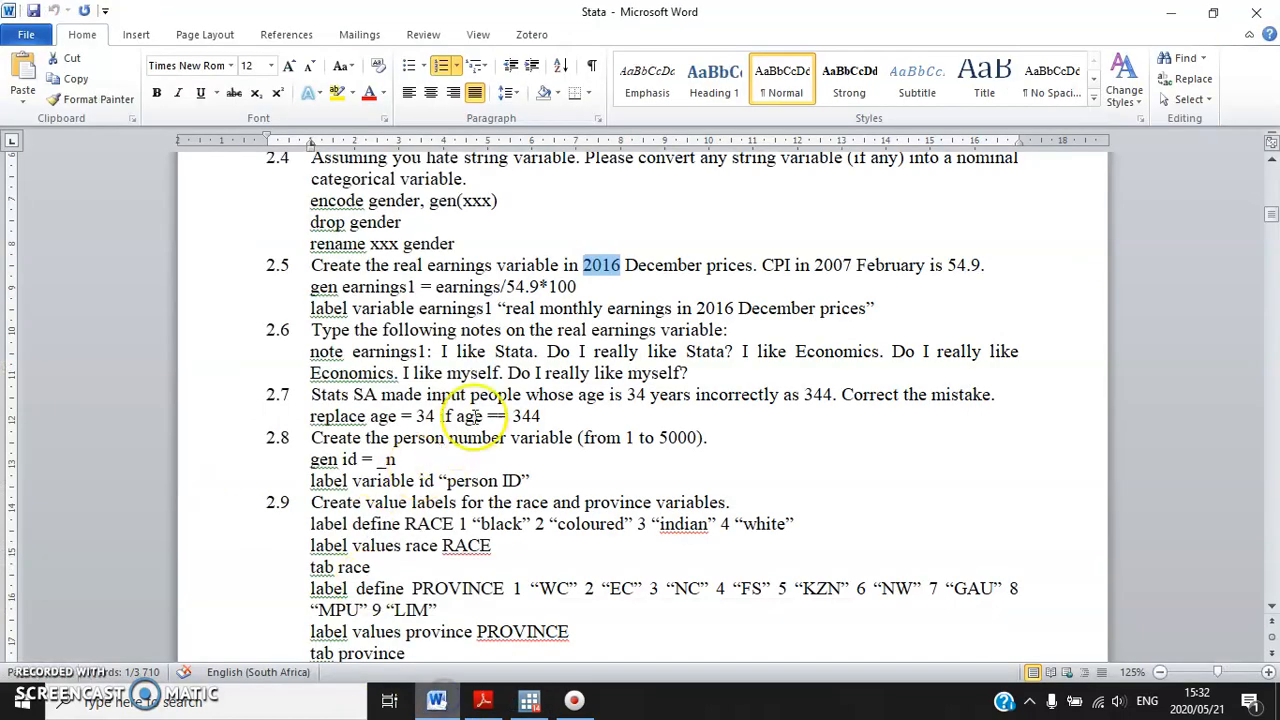
pyautogui.scroll(-1, 338, 326)
pyautogui.doubleClick(325, 295)
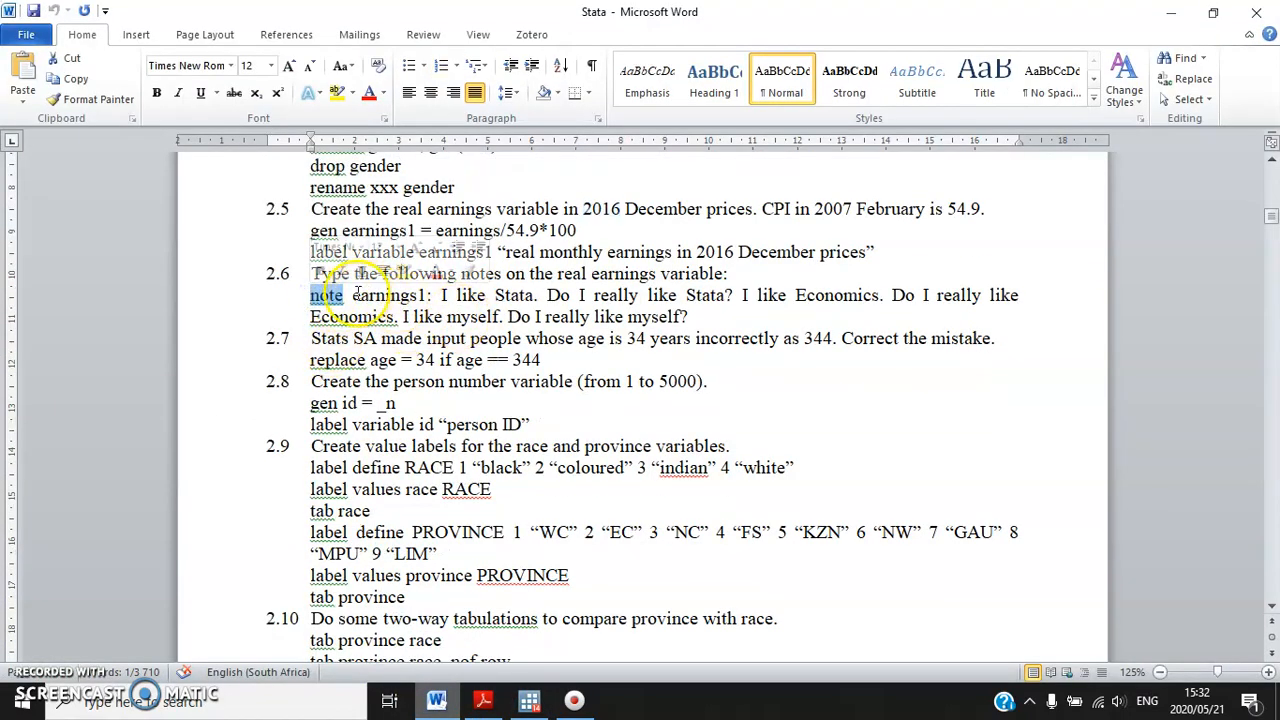
pyautogui.moveTo(357, 292); pyautogui.dragTo(429, 289)
pyautogui.moveTo(688, 316); pyautogui.dragTo(440, 290)
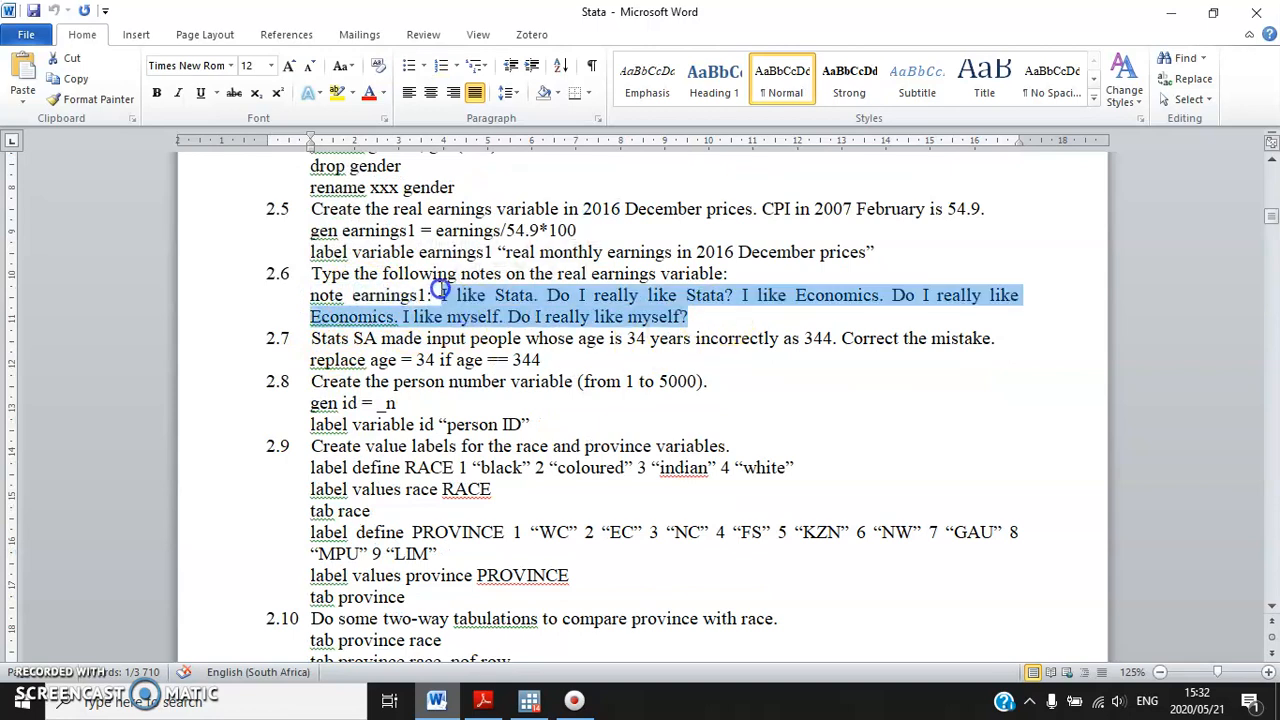
pyautogui.click(529, 700)
pyautogui.write('note earning')
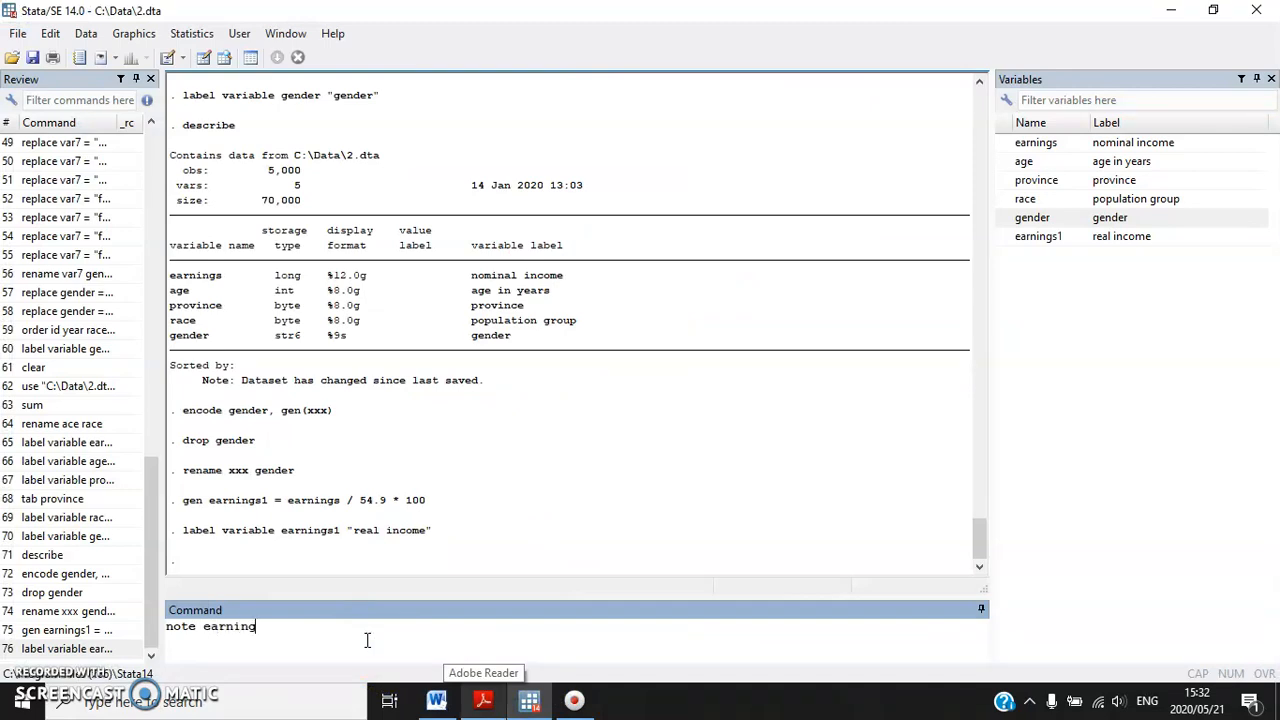
pyautogui.write('cnw')
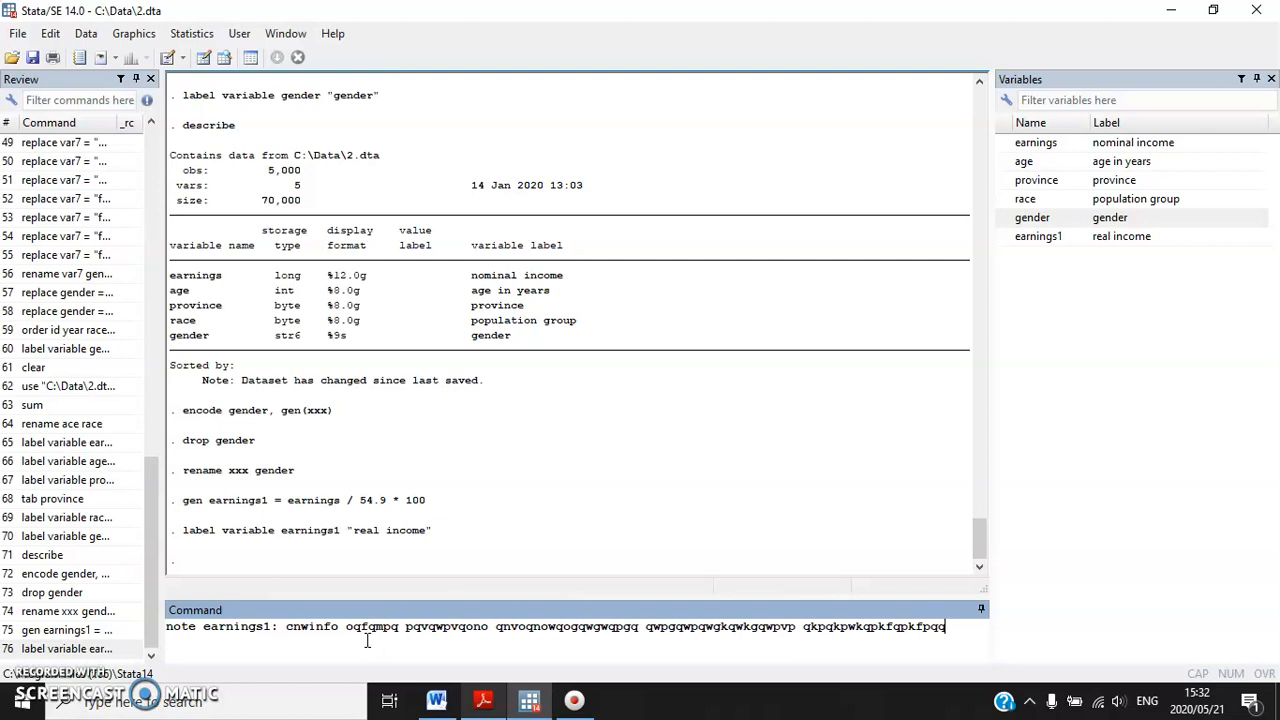
pyautogui.press('Return')
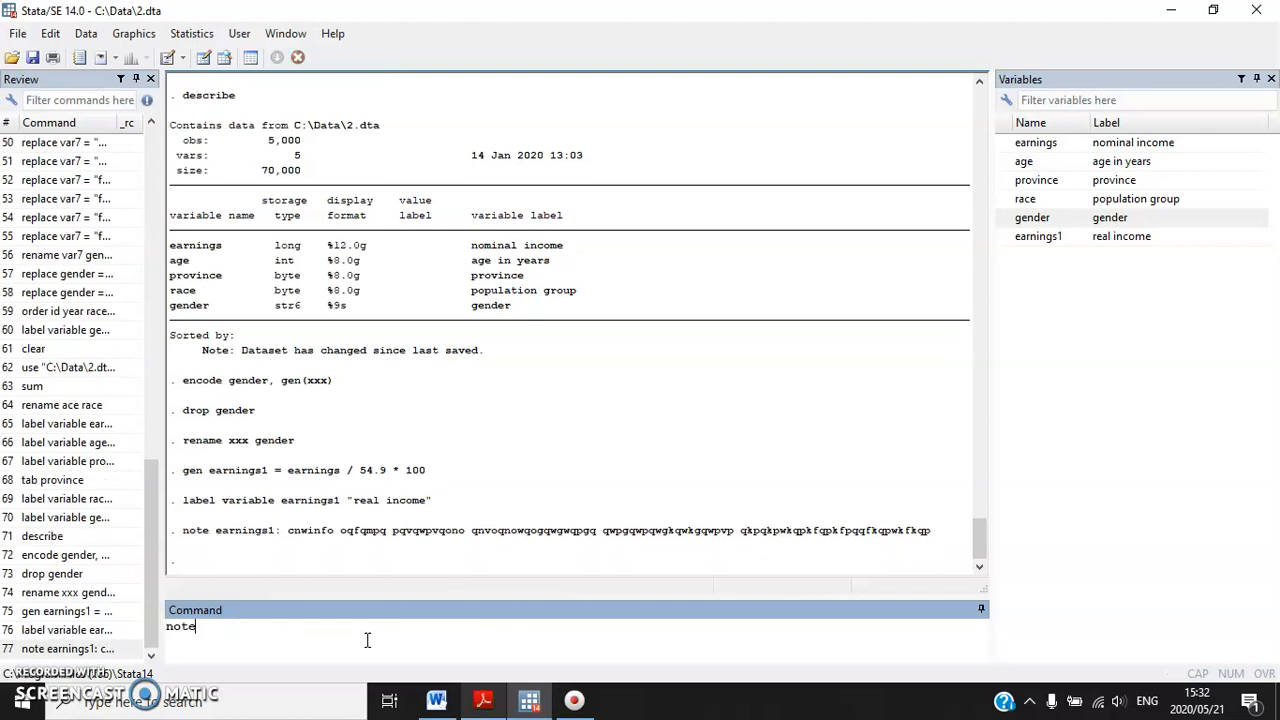
# List the notes stored in the dataset with the note command and examine the entry for earnings1.
pyautogui.press('Return')
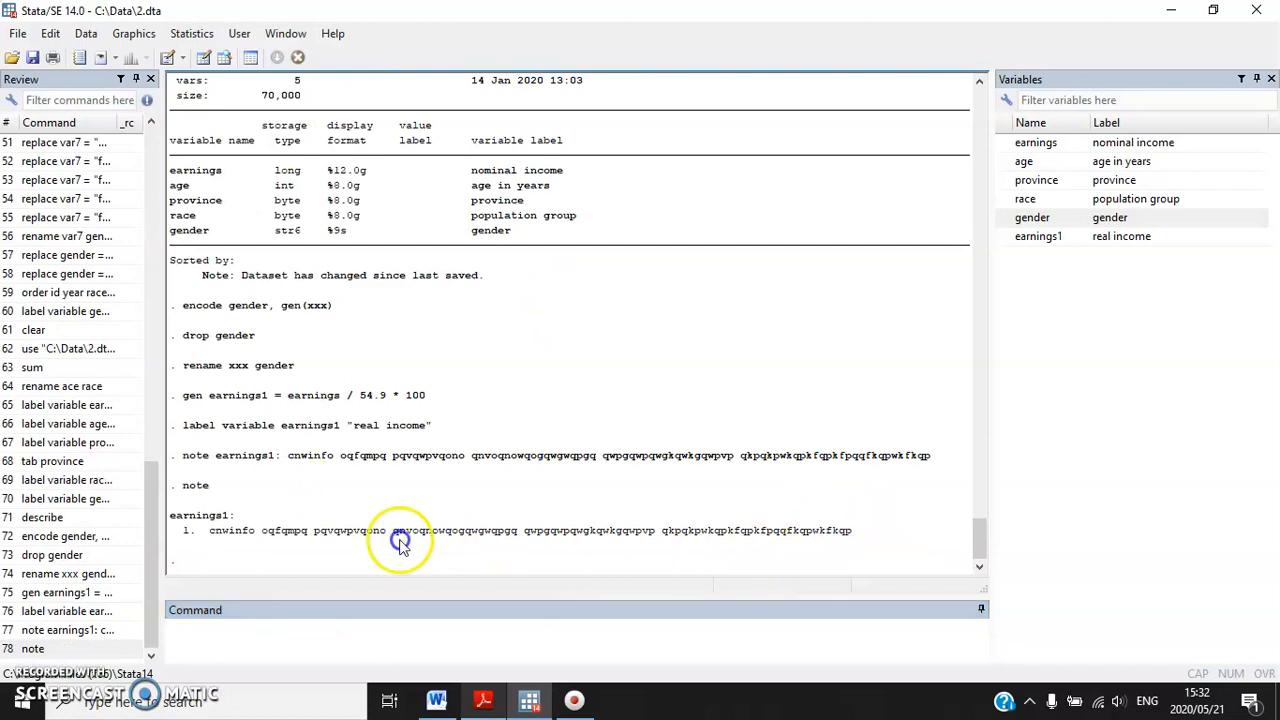
pyautogui.moveTo(400, 543); pyautogui.dragTo(143, 509)
pyautogui.click(190, 518)
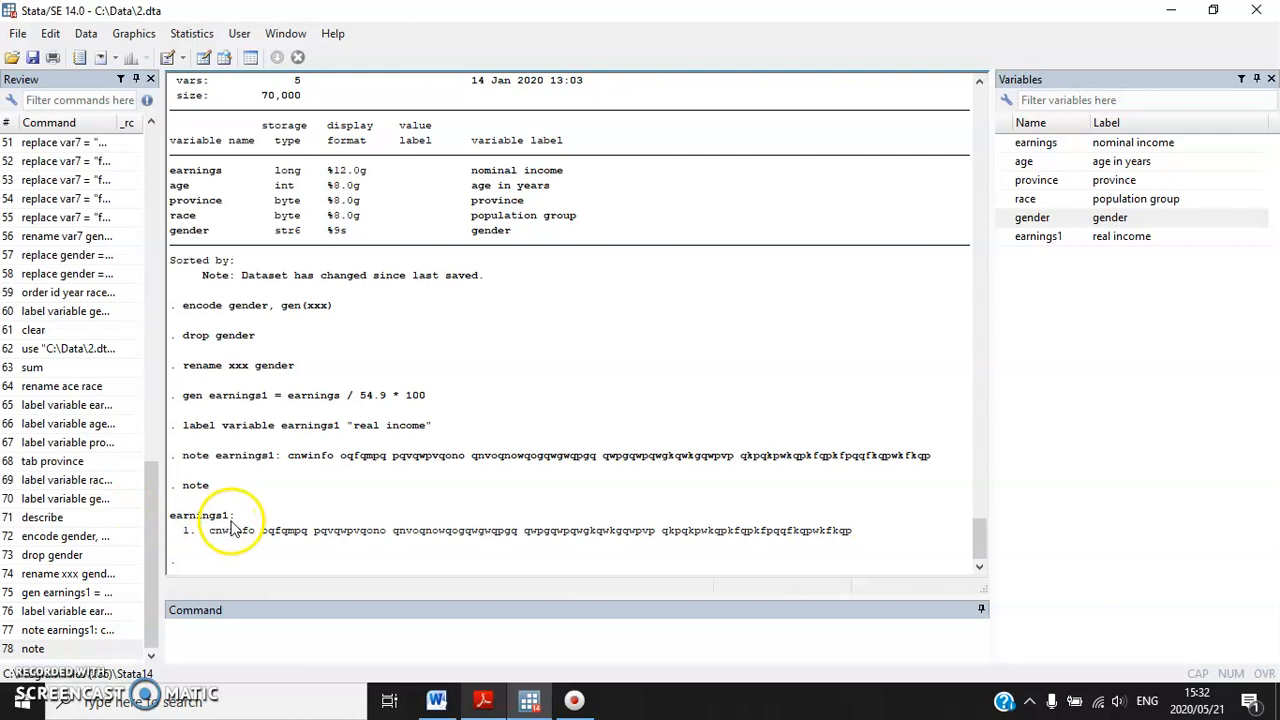
# Check the age correction condition of exercise 2.7 in the Word document and tabulate age in Stata.
pyautogui.click(437, 699)
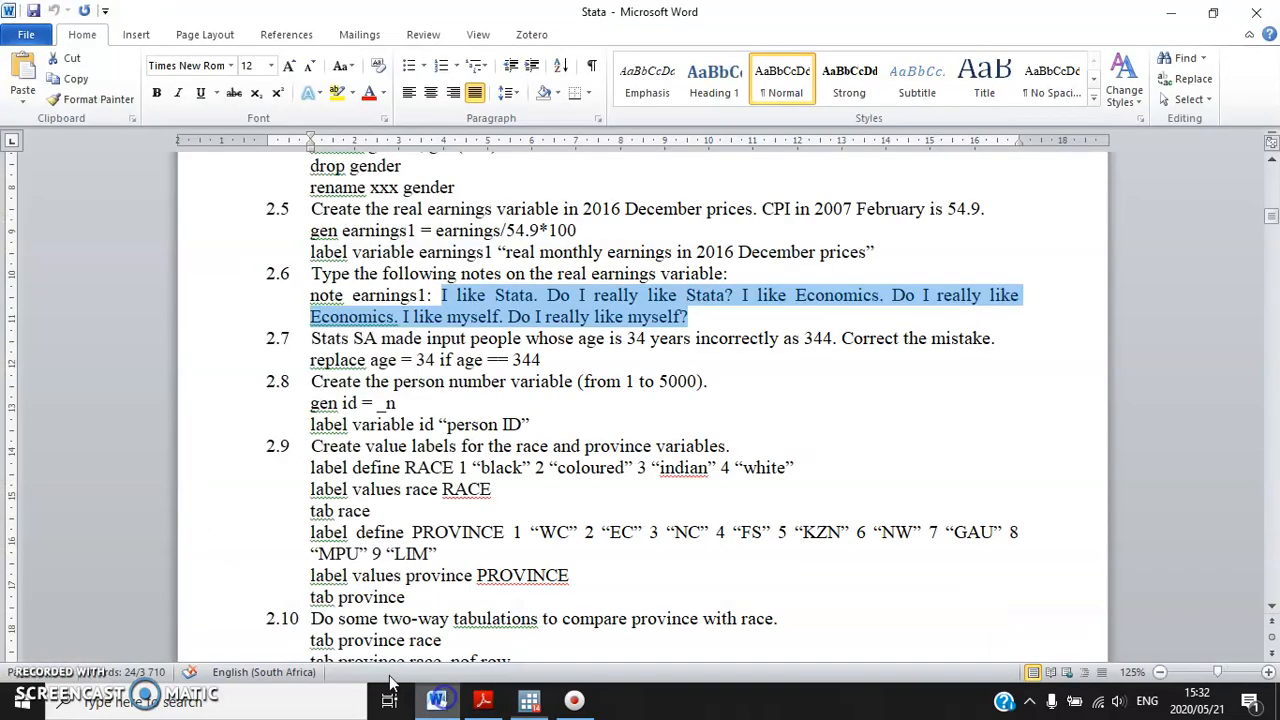
pyautogui.scroll(-1, 511, 434)
pyautogui.moveTo(575, 302); pyautogui.dragTo(466, 305)
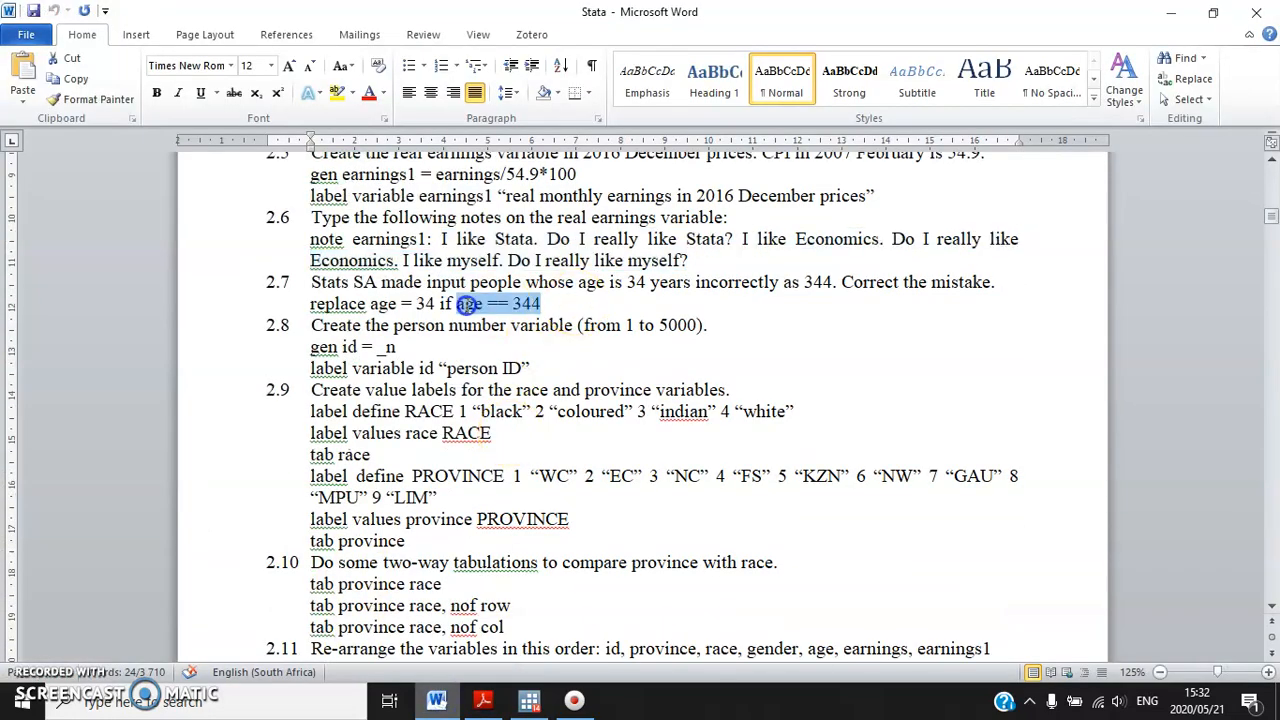
pyautogui.click(499, 328)
pyautogui.click(529, 699)
pyautogui.write('tab age')
pyautogui.press('Return')
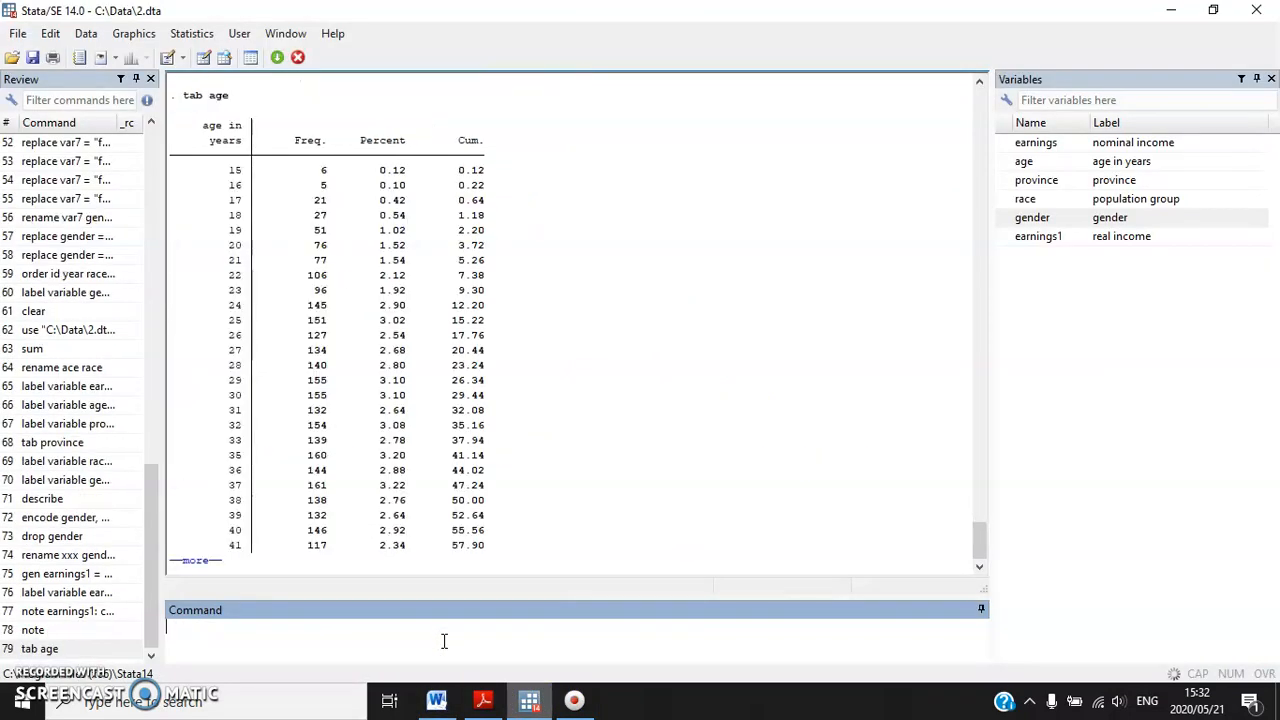
# Examine the age table between ages 33 and 35, and display the rest of the table to examine the 344 row.
pyautogui.moveTo(215, 440); pyautogui.dragTo(503, 460)
pyautogui.click(502, 458)
pyautogui.moveTo(210, 443); pyautogui.dragTo(505, 450)
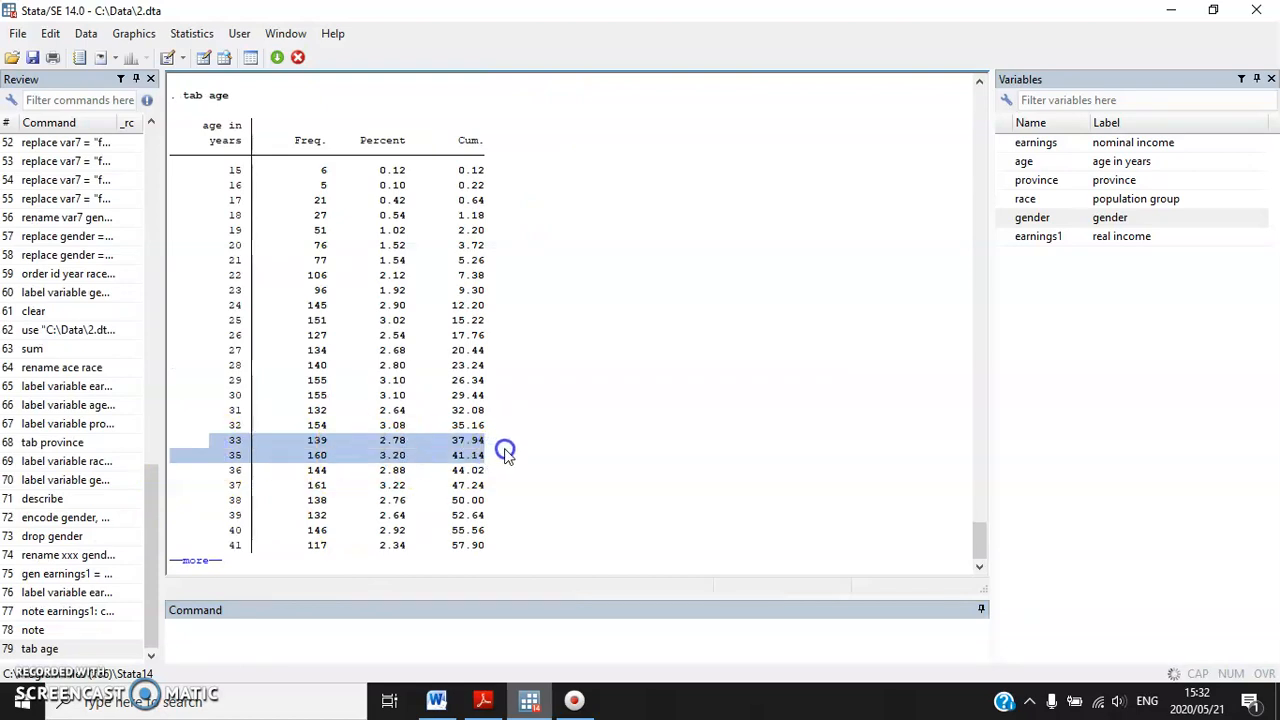
pyautogui.click(505, 453)
pyautogui.moveTo(229, 457); pyautogui.dragTo(423, 443)
pyautogui.press('space')
pyautogui.moveTo(230, 500); pyautogui.dragTo(531, 509)
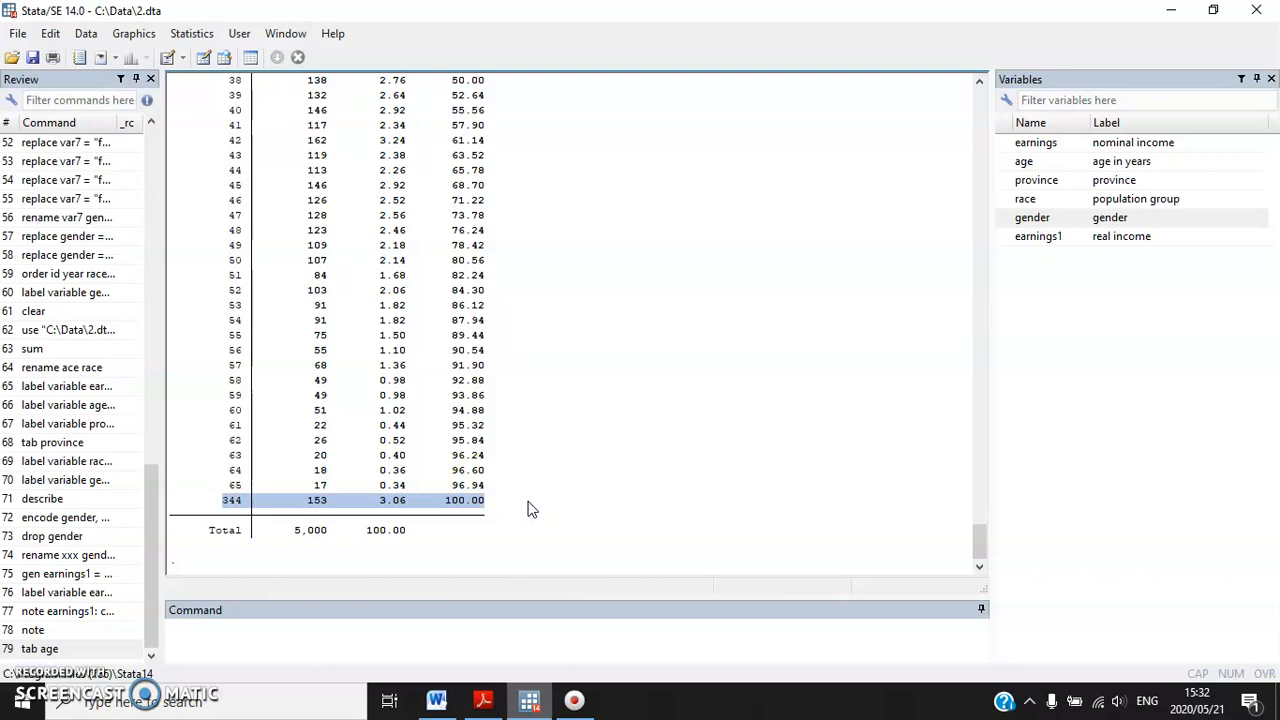
# Review the exercise 2.7 command in the Word document and replace age with 34 if age == 344 in Stata.
pyautogui.click(436, 700)
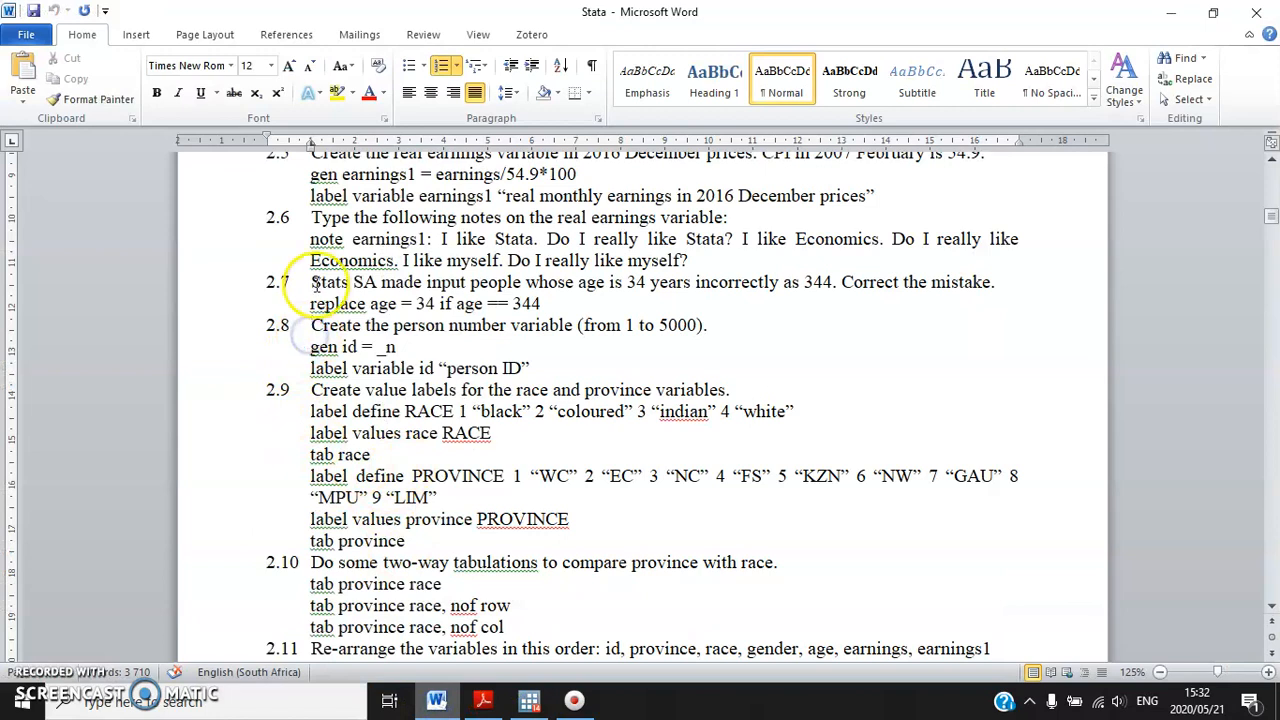
pyautogui.moveTo(310, 282); pyautogui.dragTo(588, 303)
pyautogui.click(587, 304)
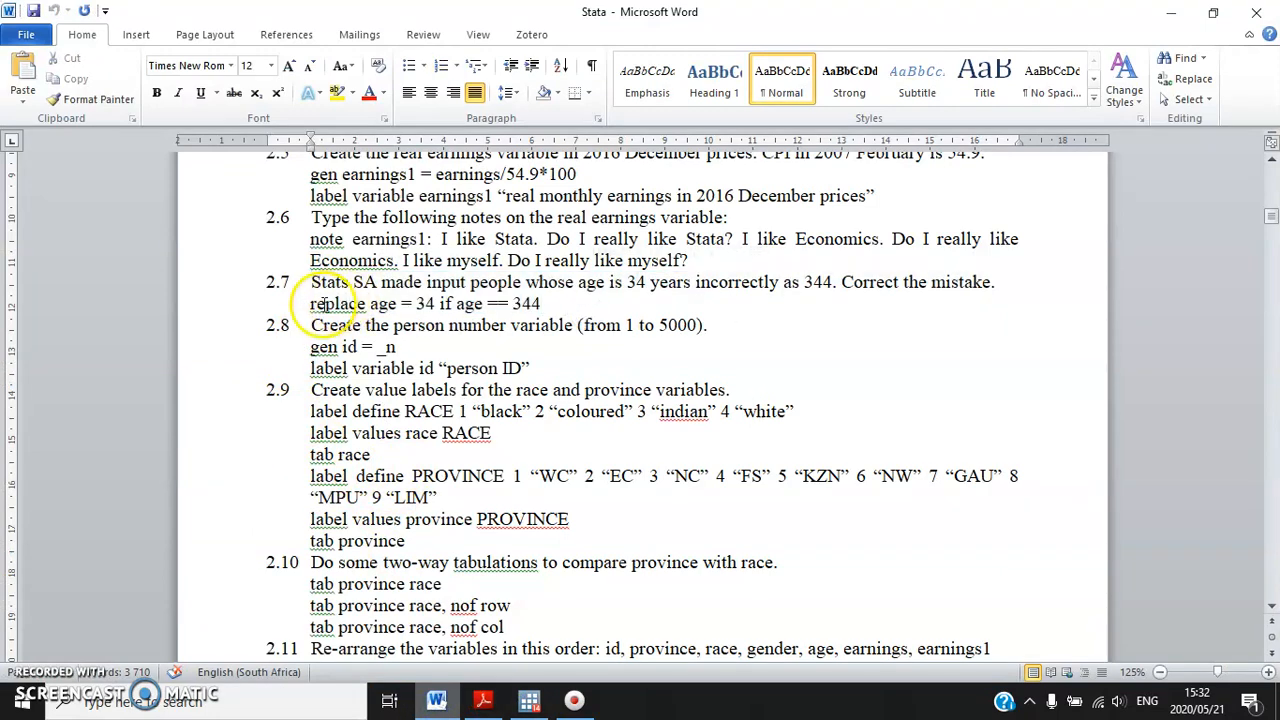
pyautogui.click(529, 700)
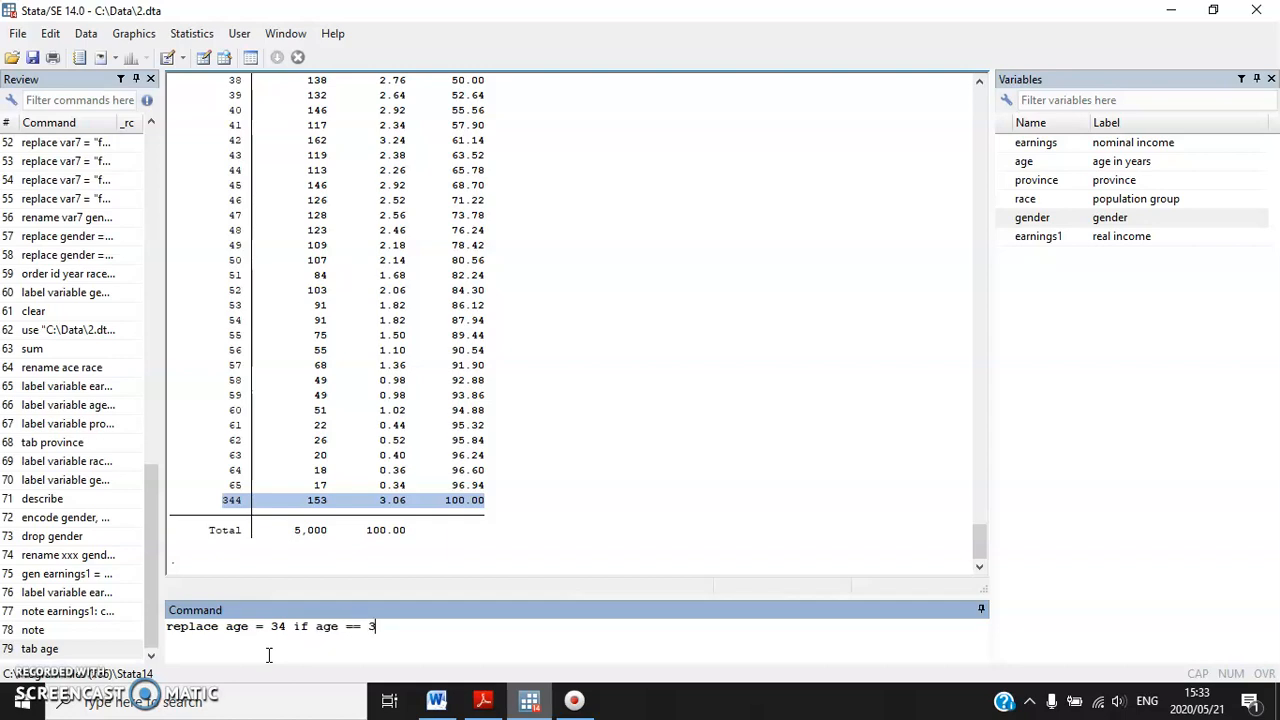
pyautogui.click(350, 626)
pyautogui.click(460, 644)
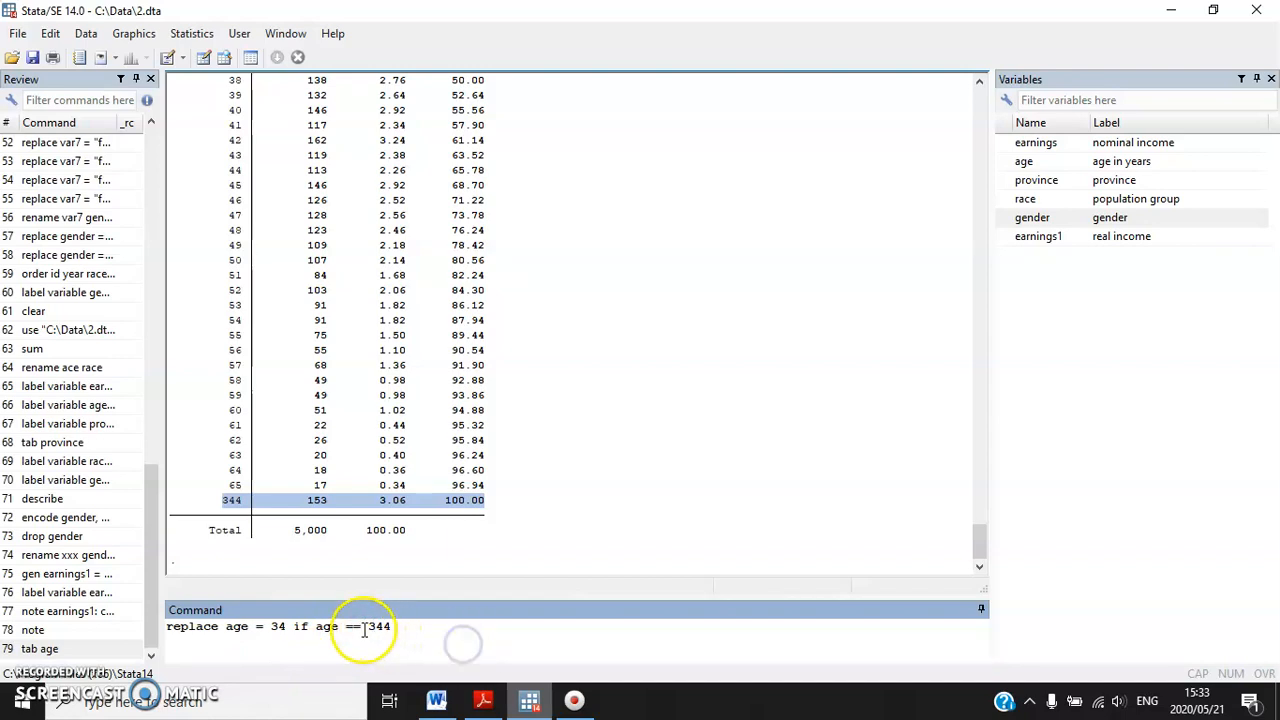
pyautogui.click(419, 627)
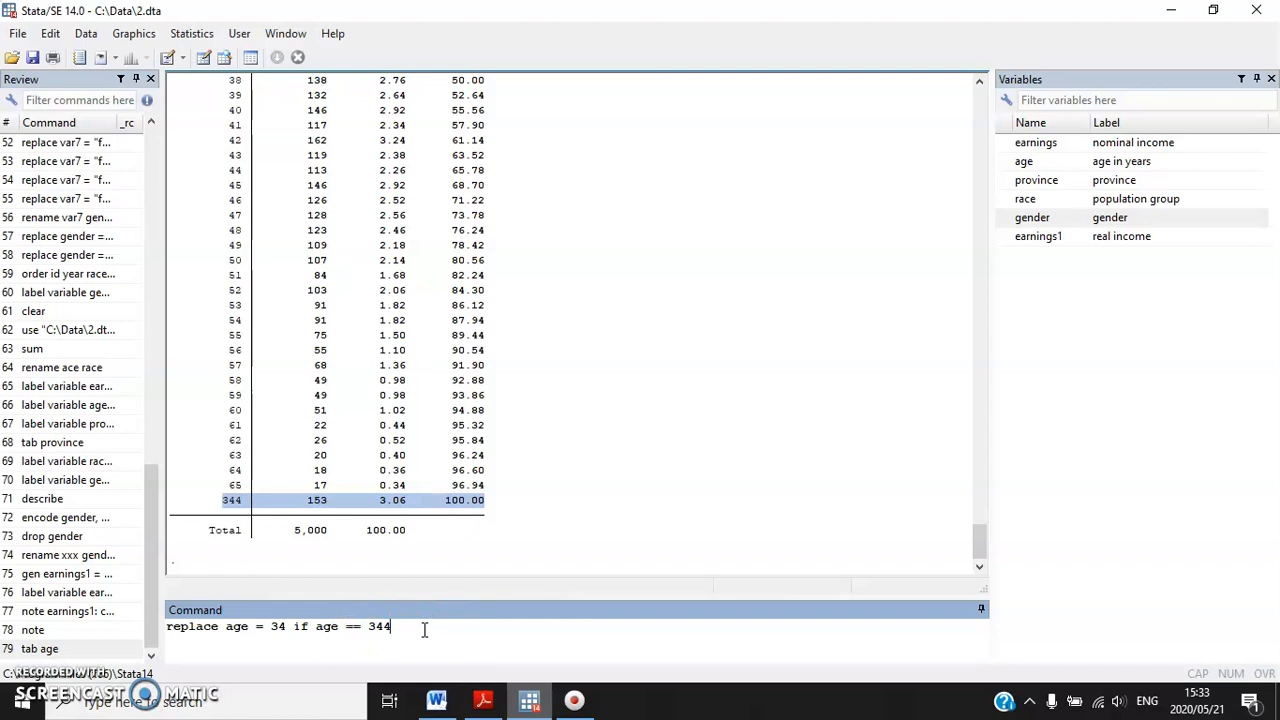
pyautogui.press('Return')
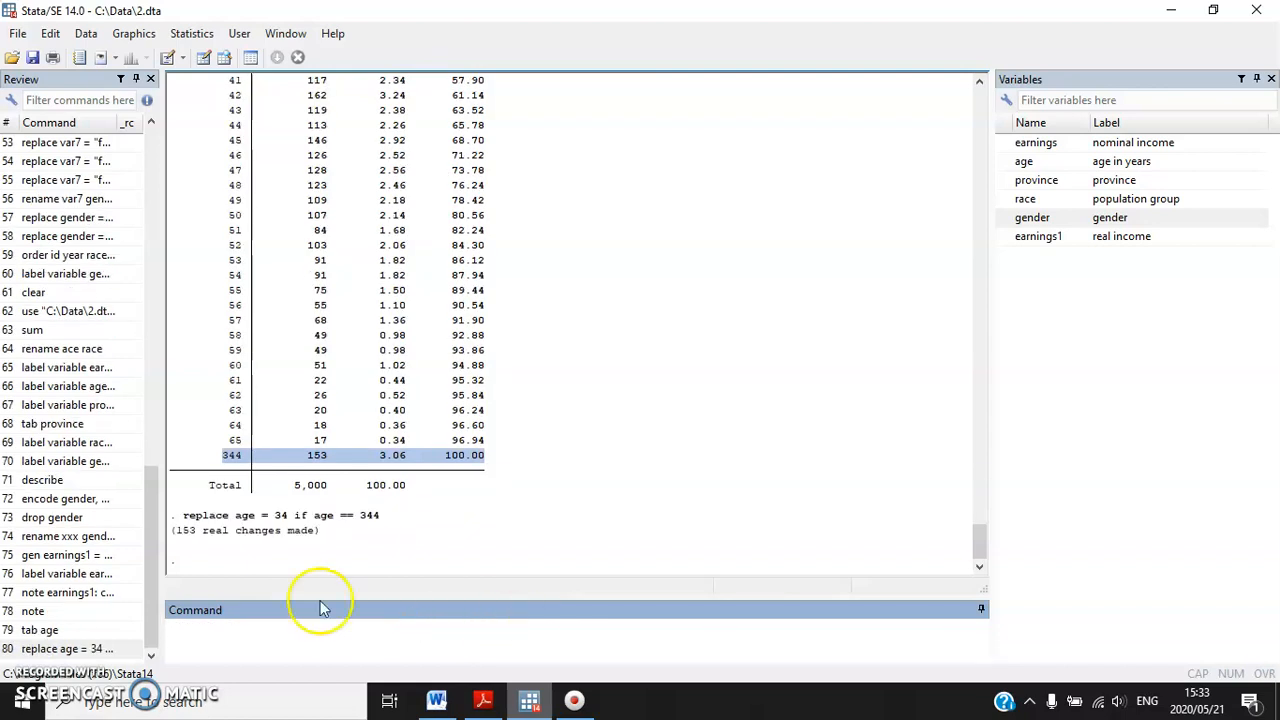
# Compare the number of changes made by the replacement with the frequency of age 344 in the earlier table.
pyautogui.click(182, 533)
pyautogui.moveTo(182, 533); pyautogui.dragTo(314, 530)
pyautogui.moveTo(312, 457); pyautogui.dragTo(338, 457)
pyautogui.click(320, 537)
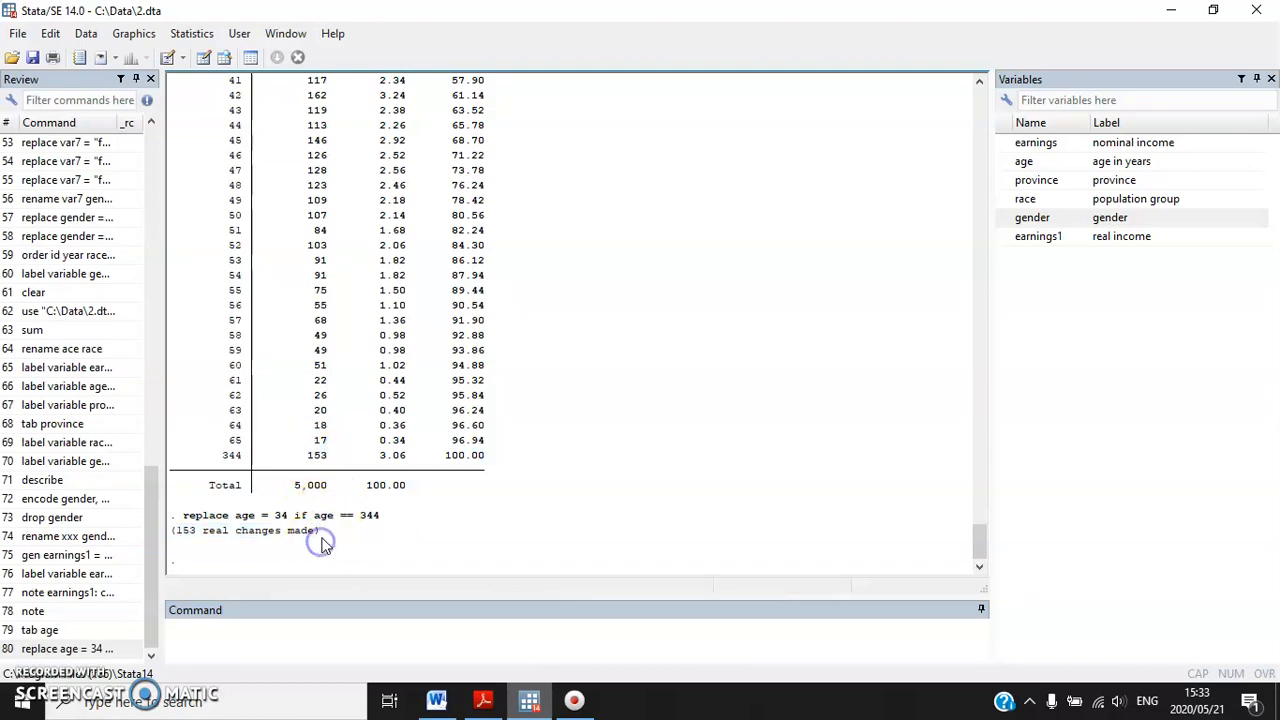
# Tabulate age again and examine the row for age 34 and the last row of the table.
pyautogui.write('tab')
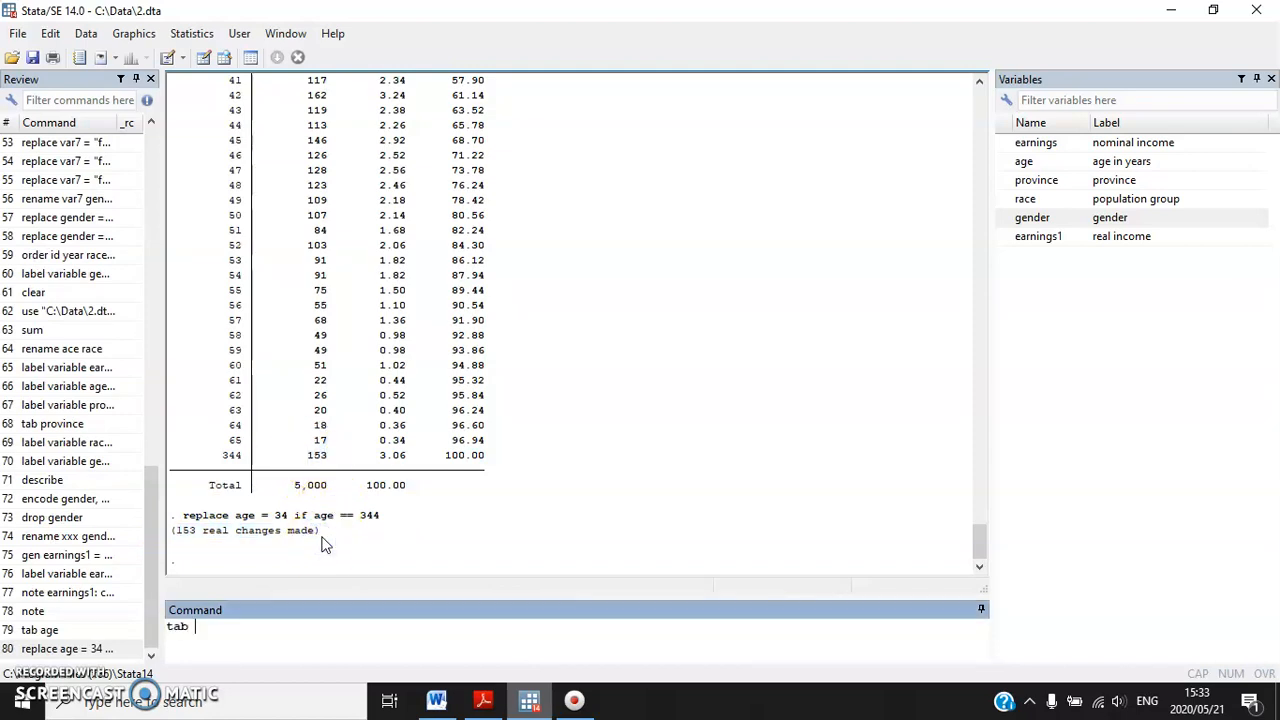
pyautogui.write(' rac')
pyautogui.press('BackSpace')
pyautogui.press('BackSpace')
pyautogui.press('BackSpace')
pyautogui.write('age')
pyautogui.press('Return')
pyautogui.scroll(3, 336, 186)
pyautogui.scroll(1, 336, 186)
pyautogui.moveTo(257, 170); pyautogui.dragTo(521, 178)
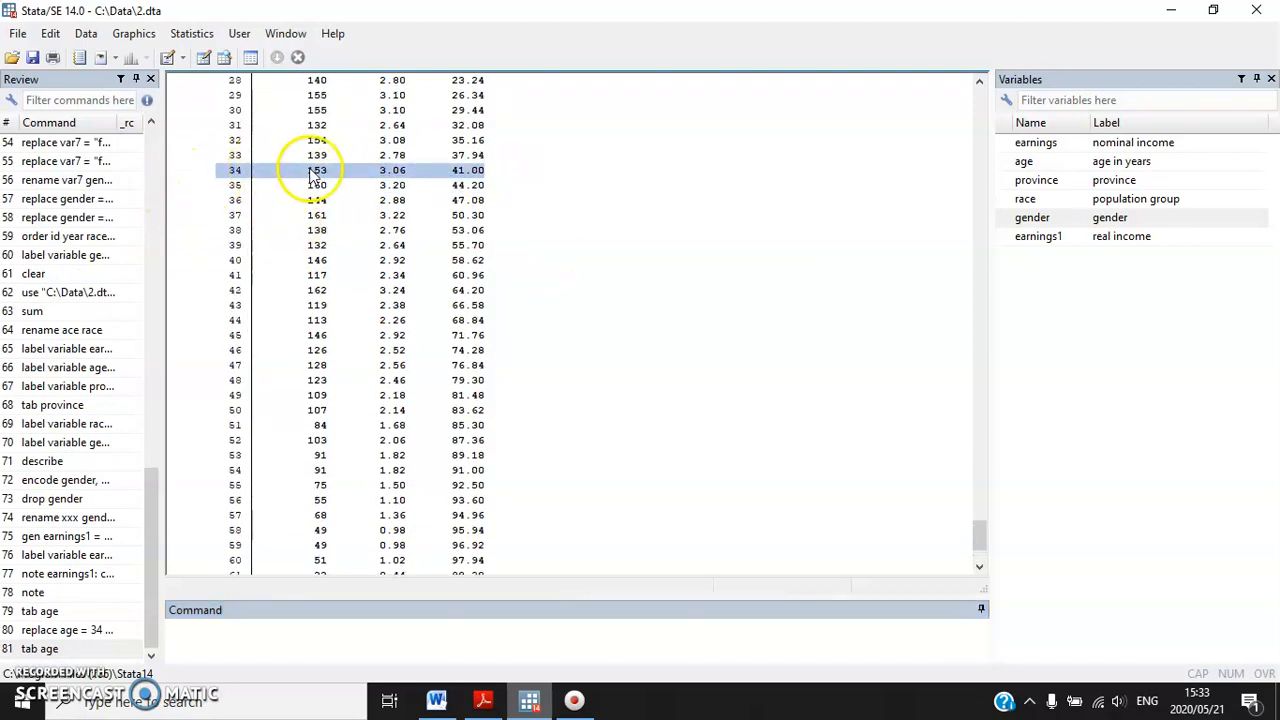
pyautogui.scroll(-3, 360, 276)
pyautogui.moveTo(200, 500); pyautogui.dragTo(537, 497)
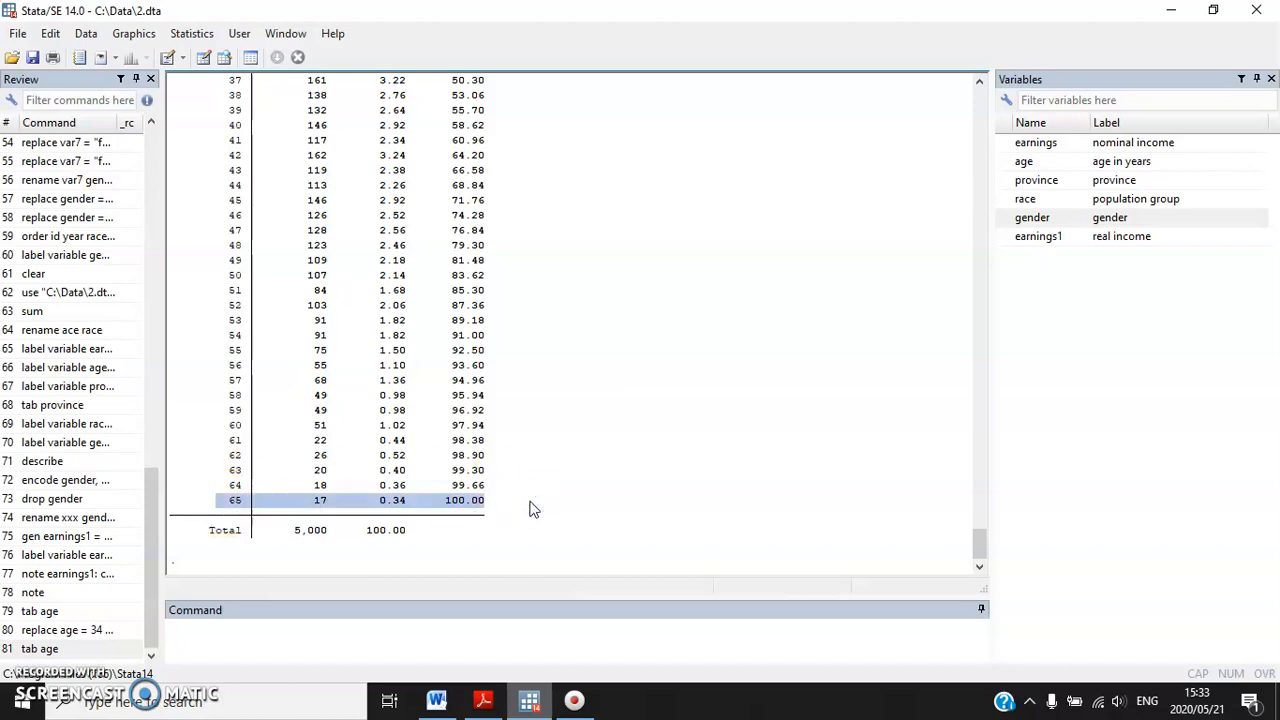
# Check exercise 2.8 in the Word document and generate the person number variable id as _n in Stata.
pyautogui.click(436, 700)
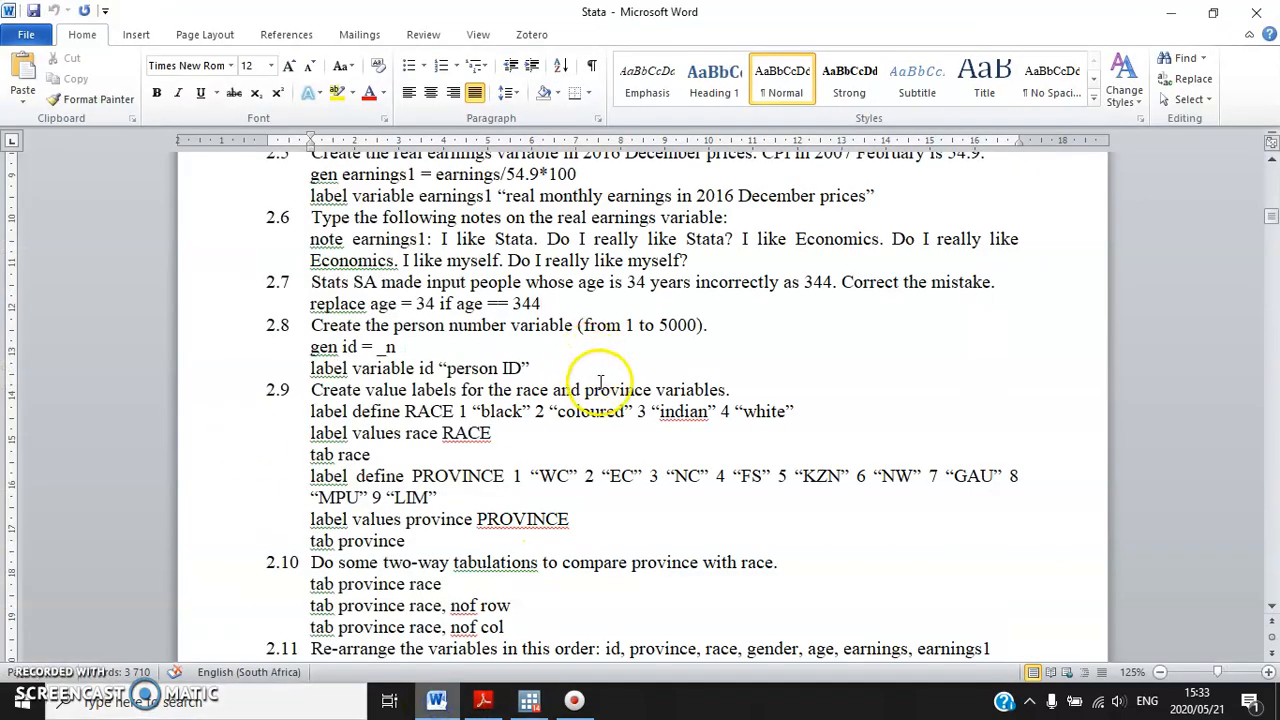
pyautogui.scroll(1, 600, 383)
pyautogui.scroll(-1, 580, 395)
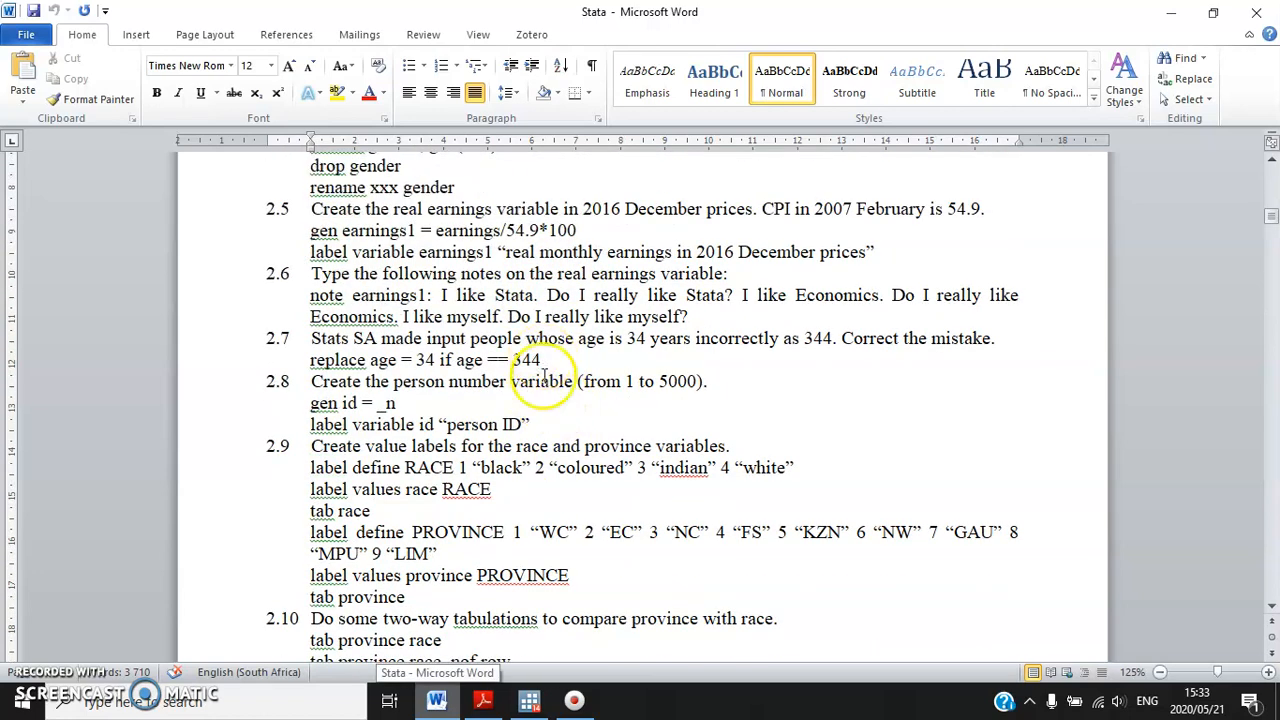
pyautogui.moveTo(531, 424); pyautogui.dragTo(285, 388)
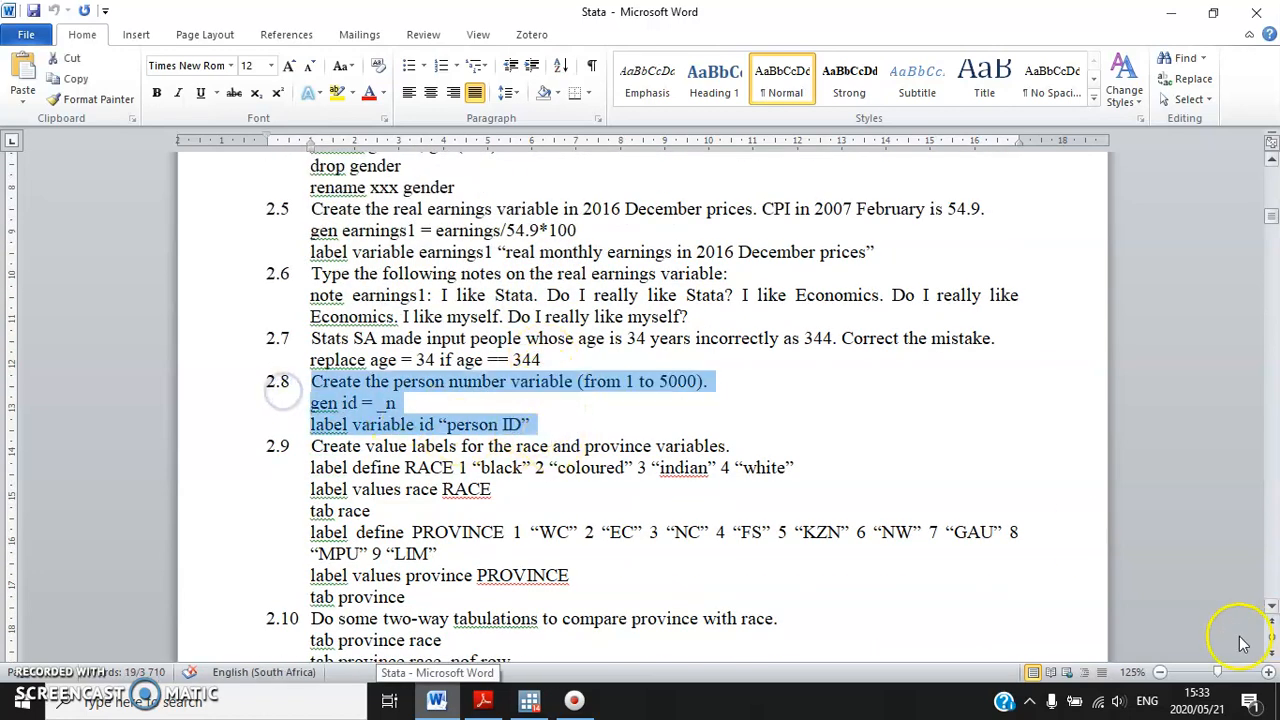
pyautogui.moveTo(1271, 608); pyautogui.dragTo(1271, 608)
pyautogui.click(548, 231)
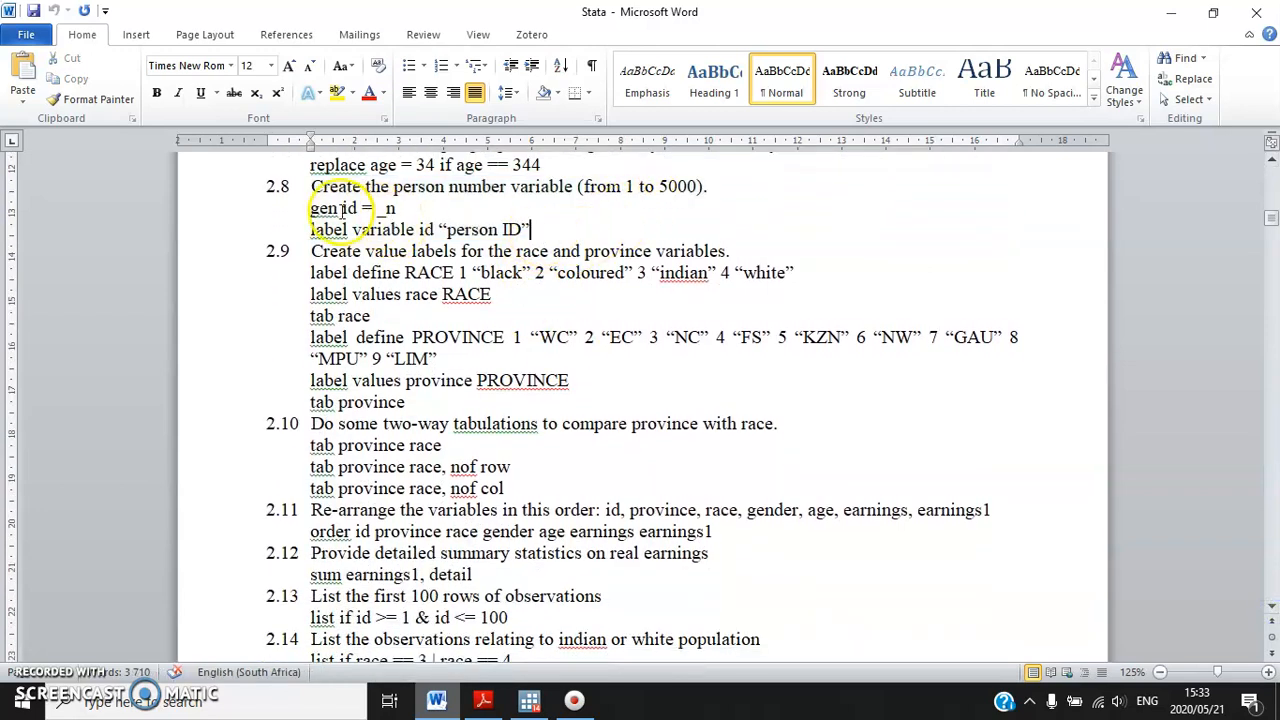
pyautogui.click(529, 700)
pyautogui.click(443, 634)
pyautogui.write('gen ')
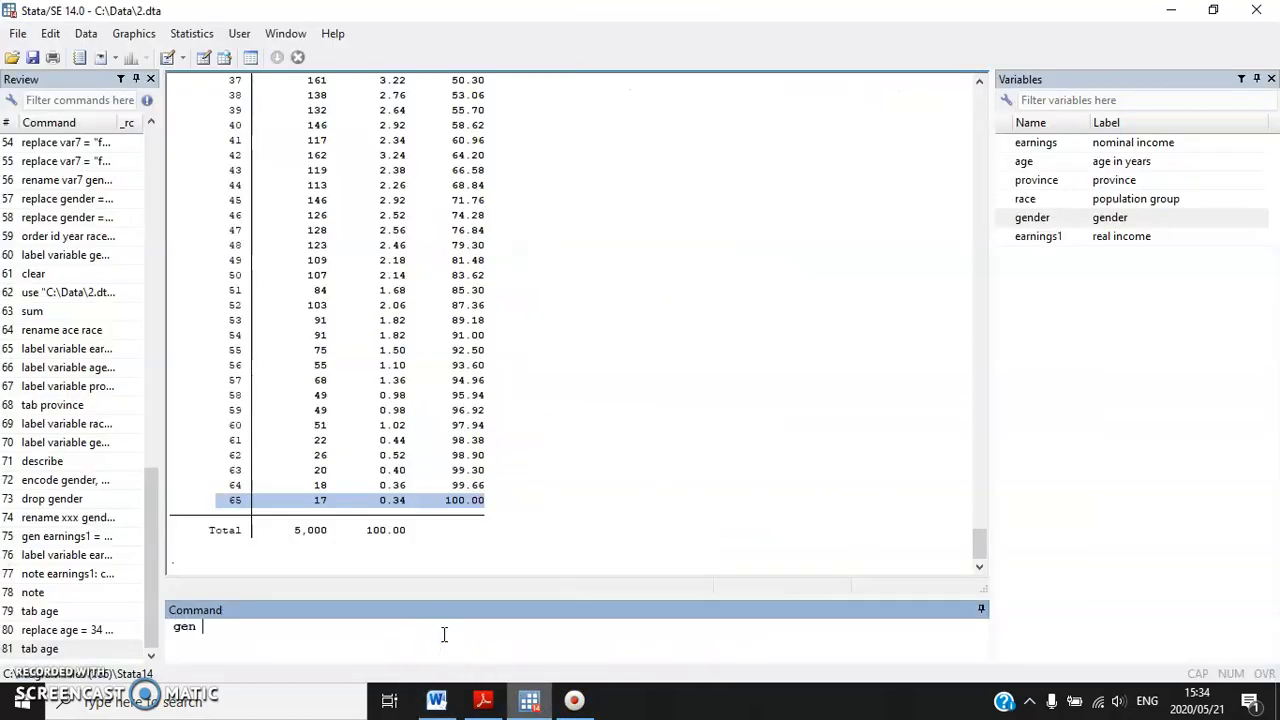
pyautogui.write('id = _n')
pyautogui.press('Return')
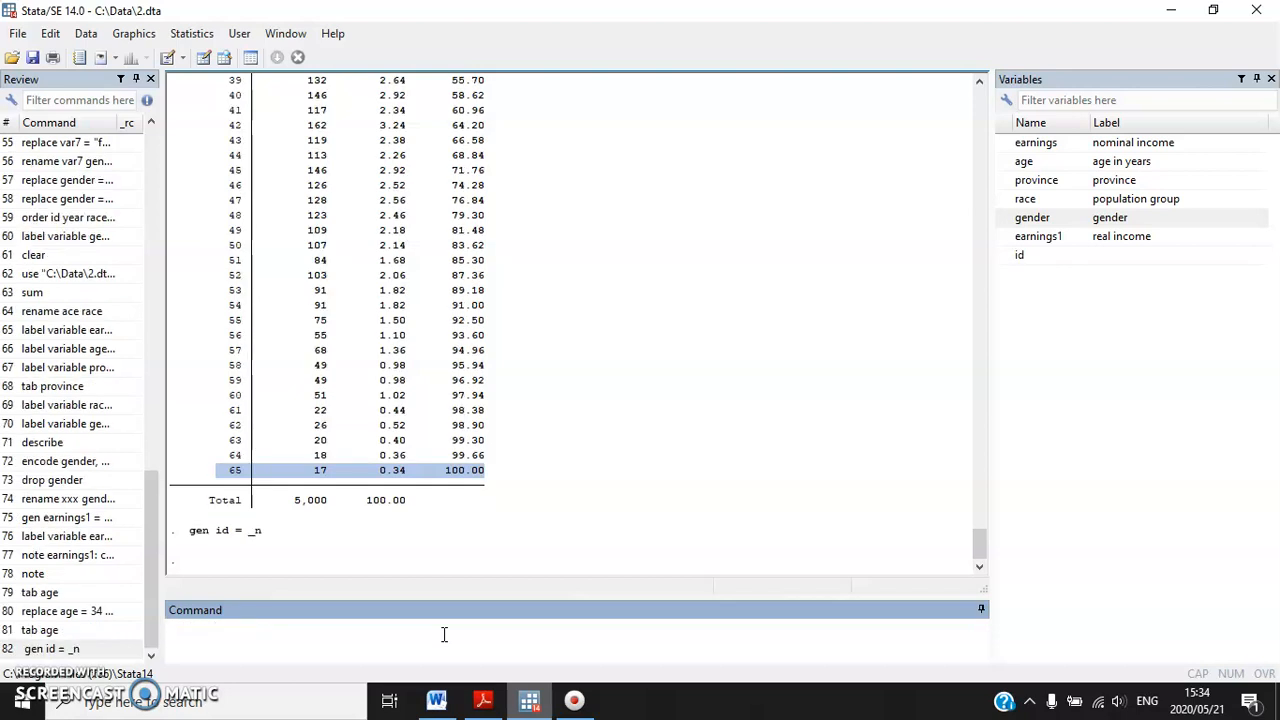
# Label the variable id "unique id number".
pyautogui.write('label variable id "uniqu')
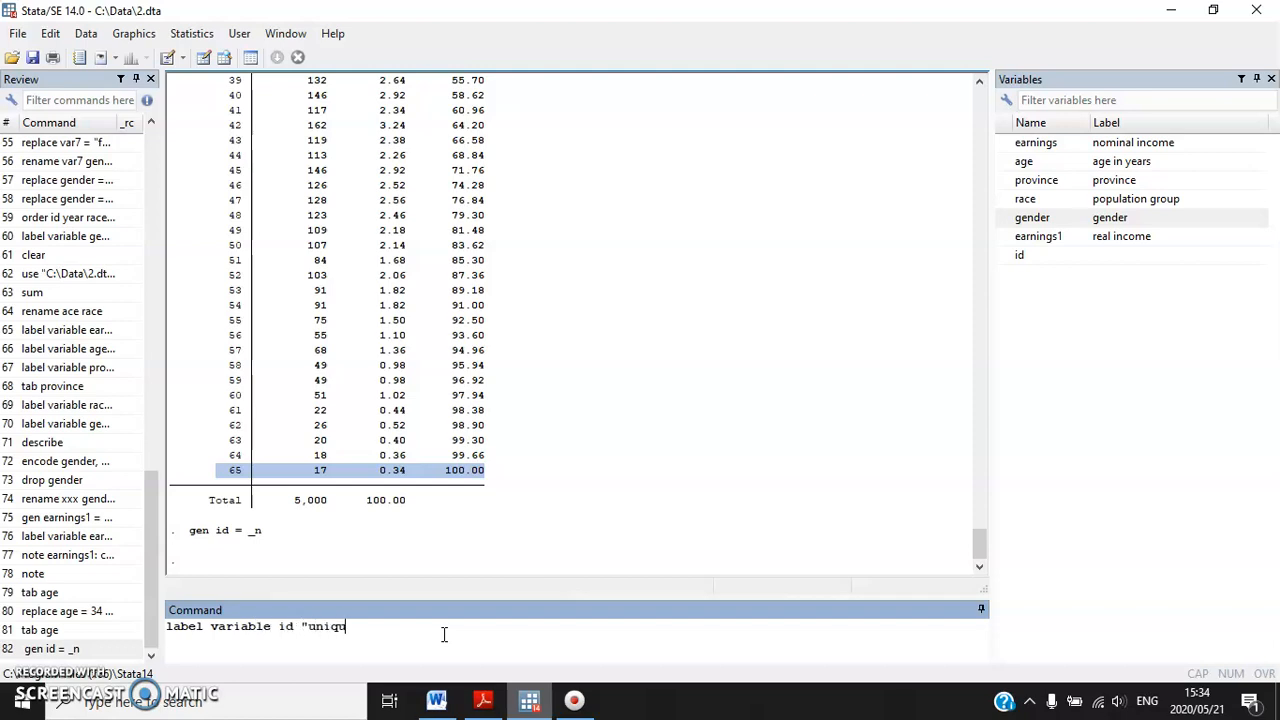
pyautogui.write('e id number"')
pyautogui.press('Return')
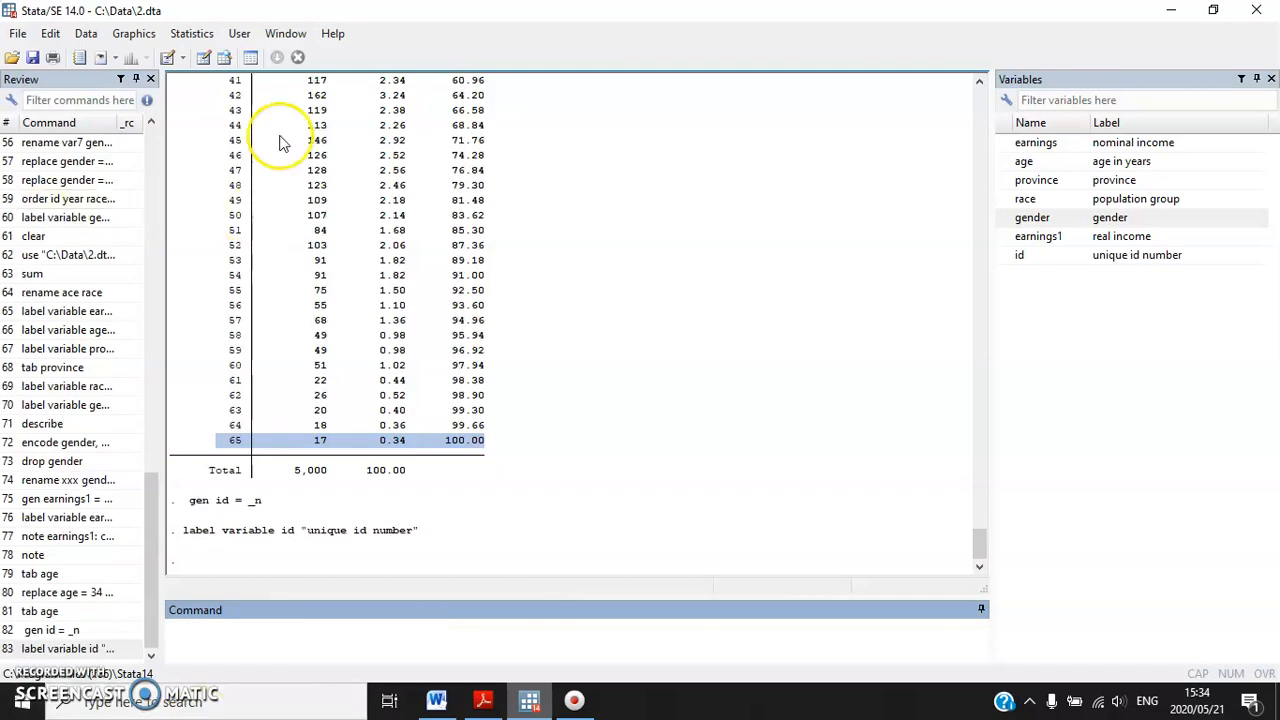
# Inspect the id values in the Data Editor and close it.
pyautogui.click(204, 57)
pyautogui.moveTo(523, 128); pyautogui.dragTo(508, 405)
pyautogui.click(1272, 8)
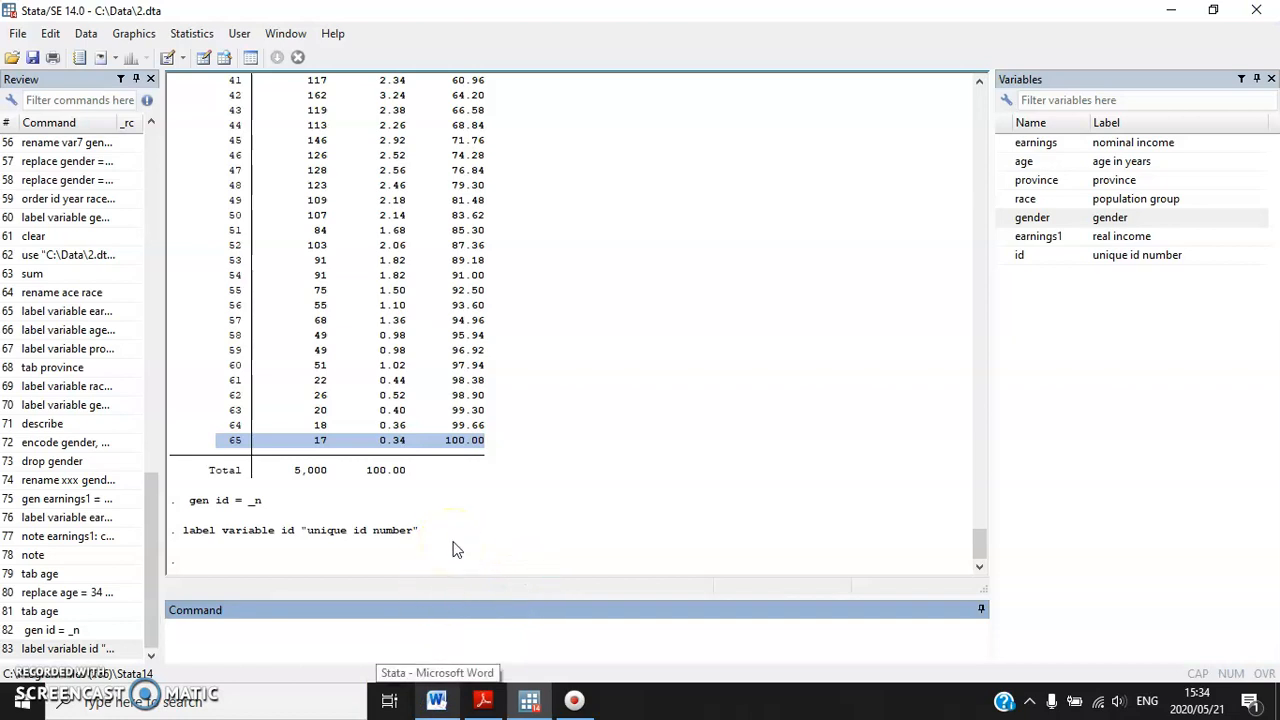
# Read exercise 2.9 in the Word document, examining the label define and label values commands for race and province.
pyautogui.click(436, 700)
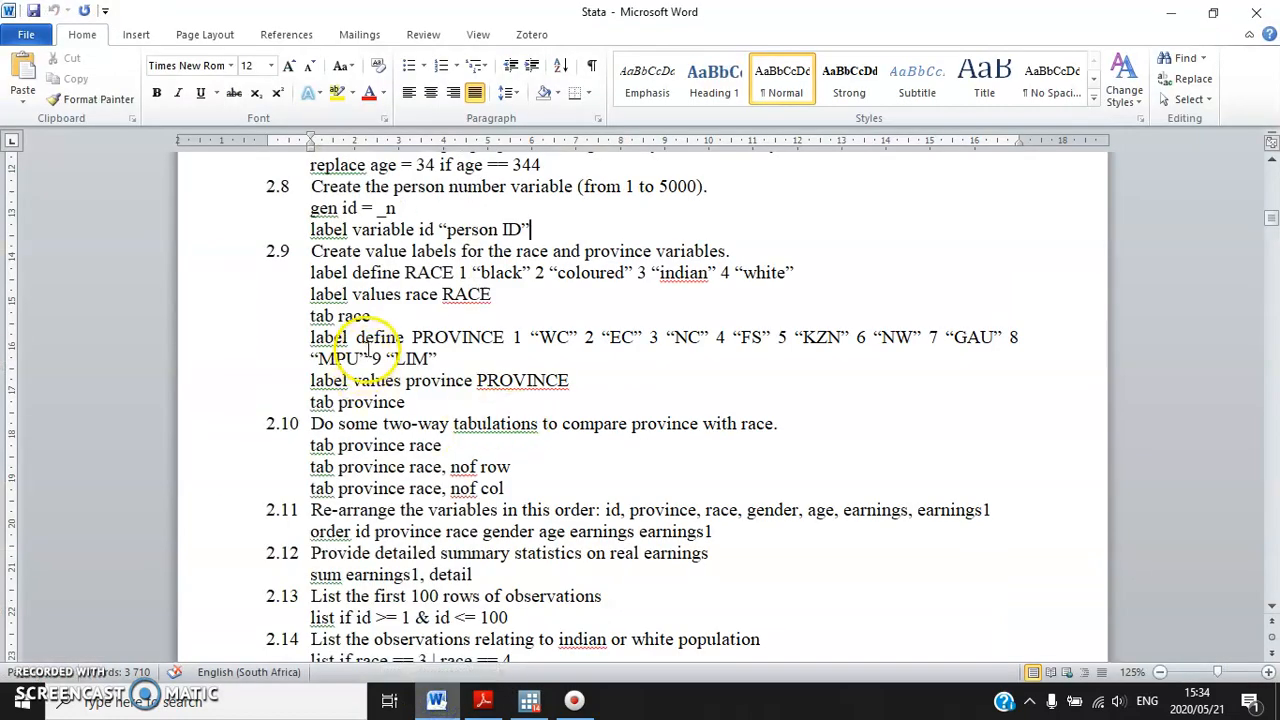
pyautogui.click(347, 294)
pyautogui.moveTo(347, 294); pyautogui.dragTo(523, 289)
pyautogui.doubleClick(284, 333)
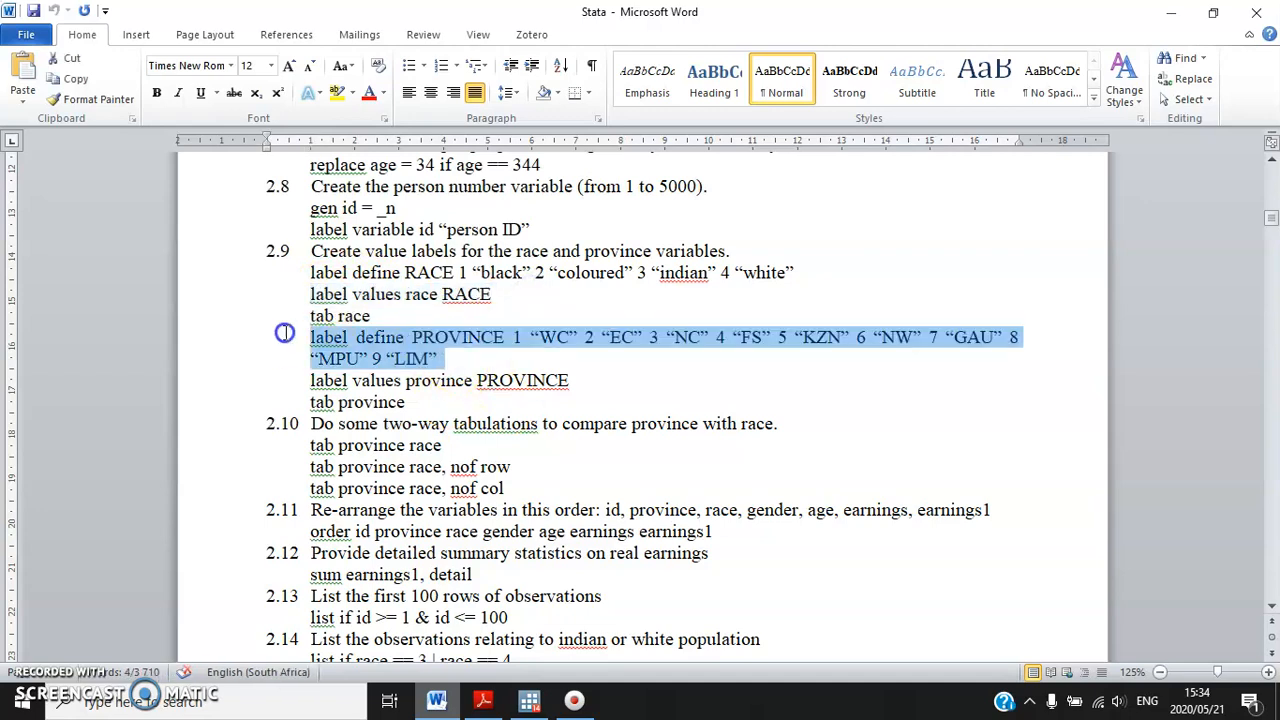
pyautogui.click(529, 381)
pyautogui.moveTo(334, 380); pyautogui.dragTo(410, 400)
pyautogui.moveTo(520, 306); pyautogui.dragTo(442, 294)
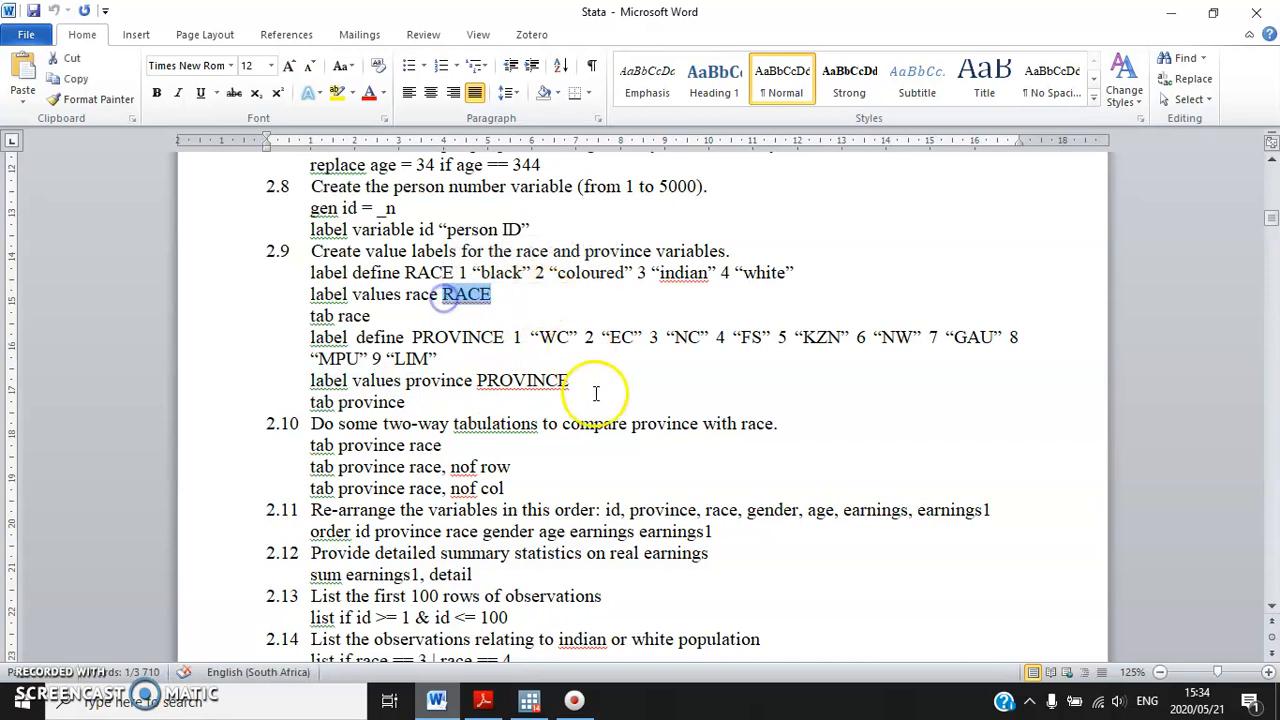
# In Stata, define the value label RACE with 1 "African", 2 "Coloured", 3 "Indian" and 4 "White".
pyautogui.doubleClick(428, 273)
pyautogui.click(503, 358)
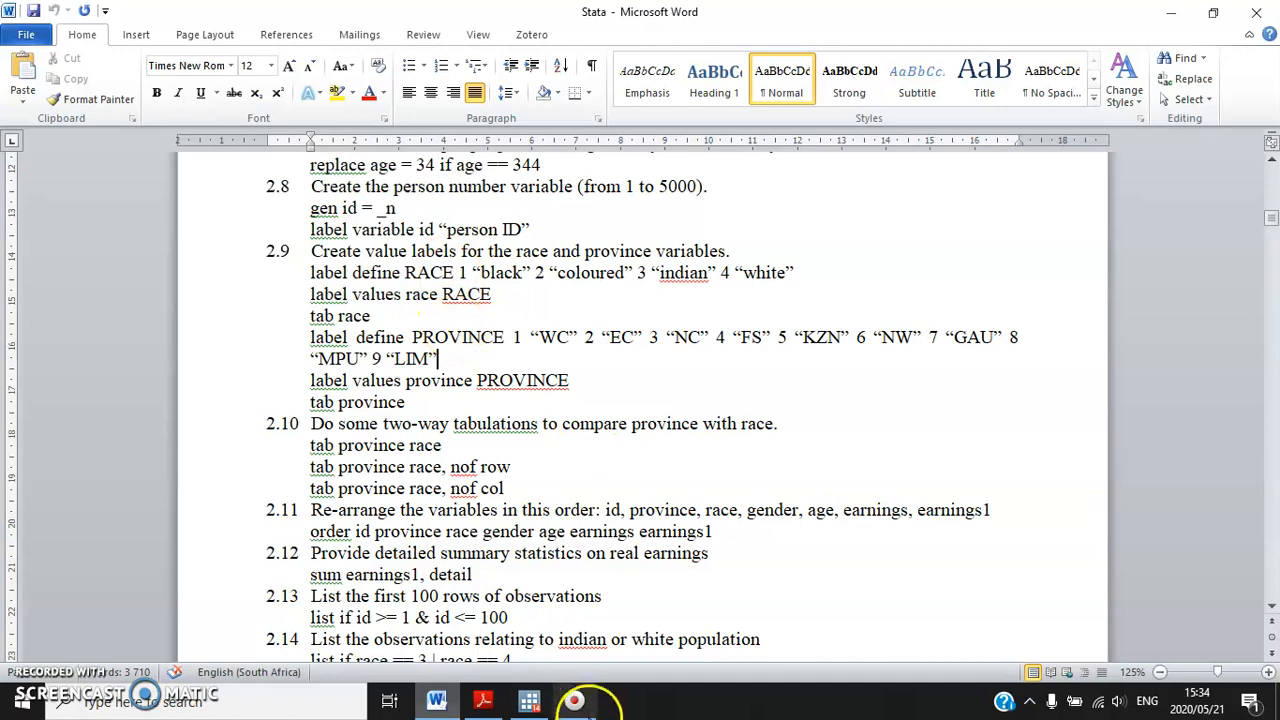
pyautogui.click(529, 700)
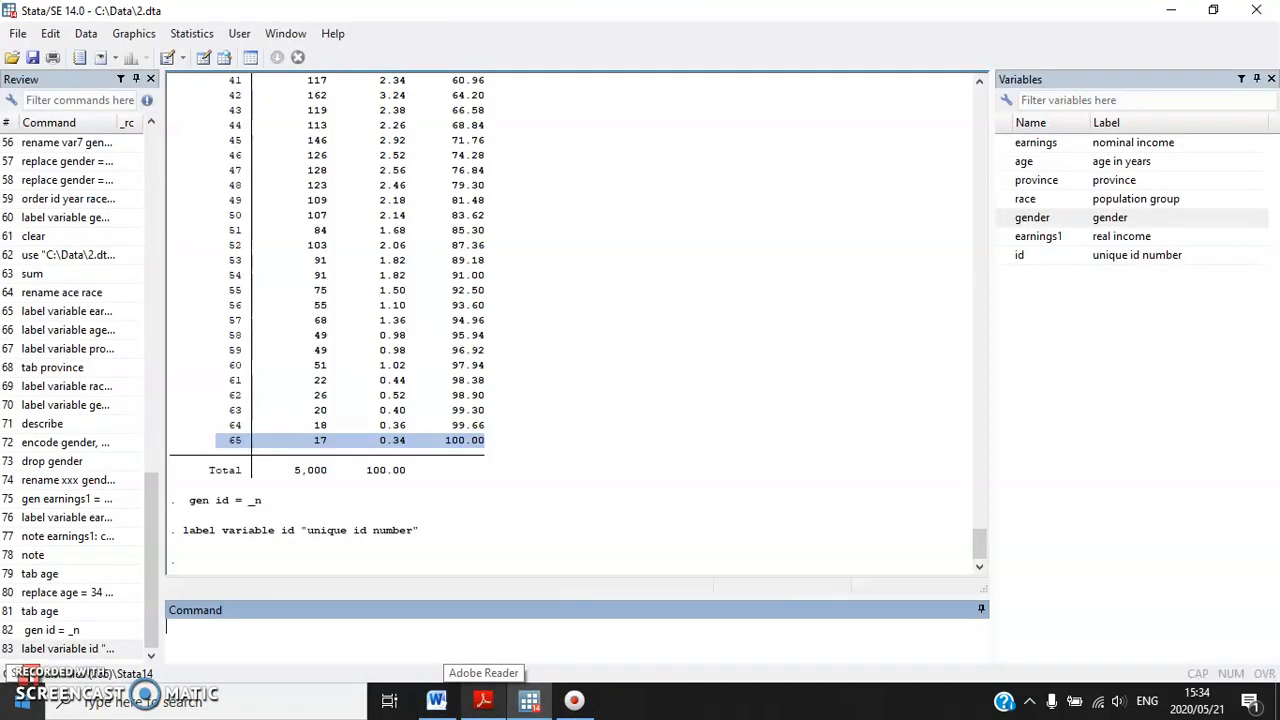
pyautogui.write('label define')
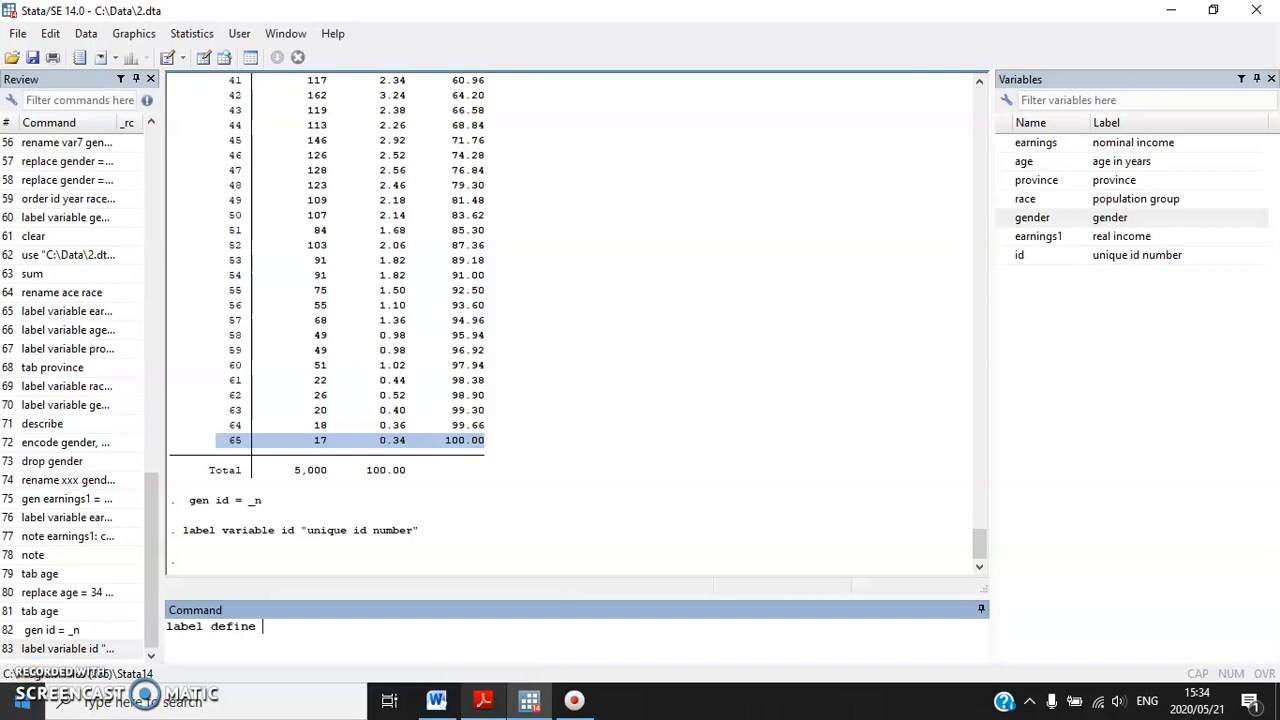
pyautogui.press('capslock')
pyautogui.write('RACE 1 "A')
pyautogui.press('capslock')
pyautogui.write('frican" 2 "')
pyautogui.press('capslock')
pyautogui.write('C')
pyautogui.press('capslock')
pyautogui.write('oloured" 3')
pyautogui.press('capslock')
pyautogui.write('"')
pyautogui.press('capslock')
pyautogui.write('Indian" 4 "White"')
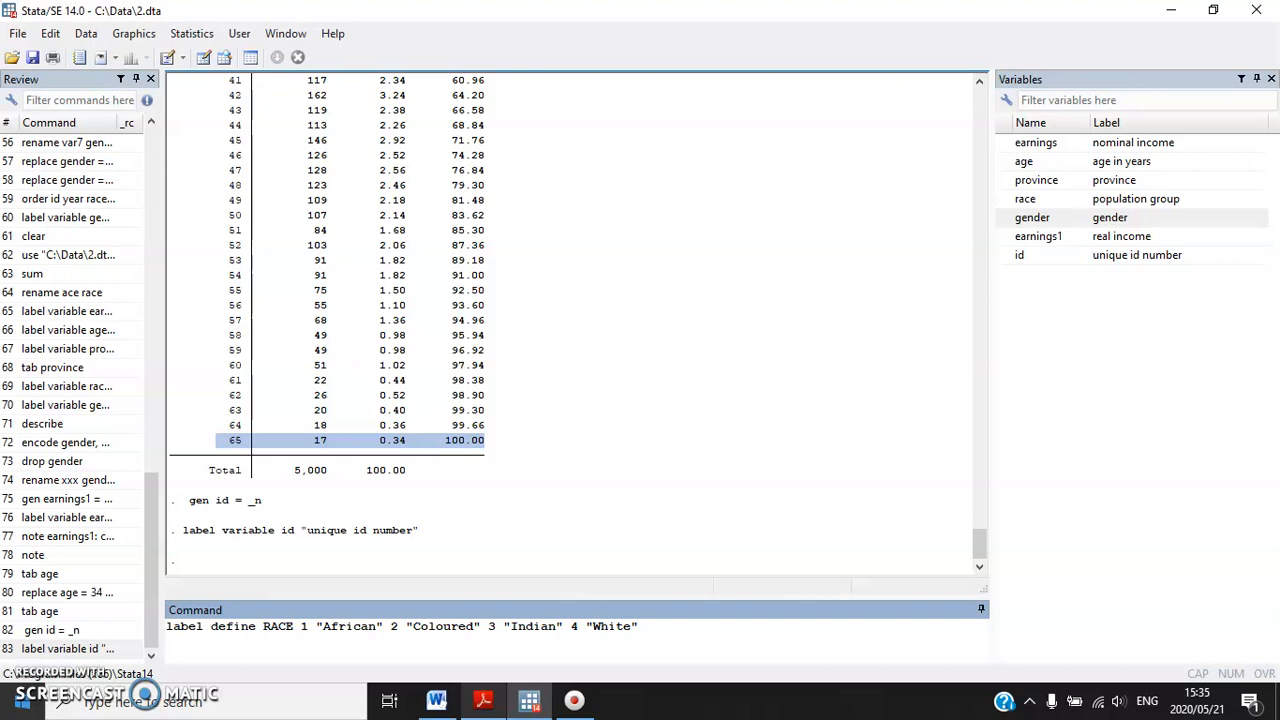
pyautogui.press('Return')
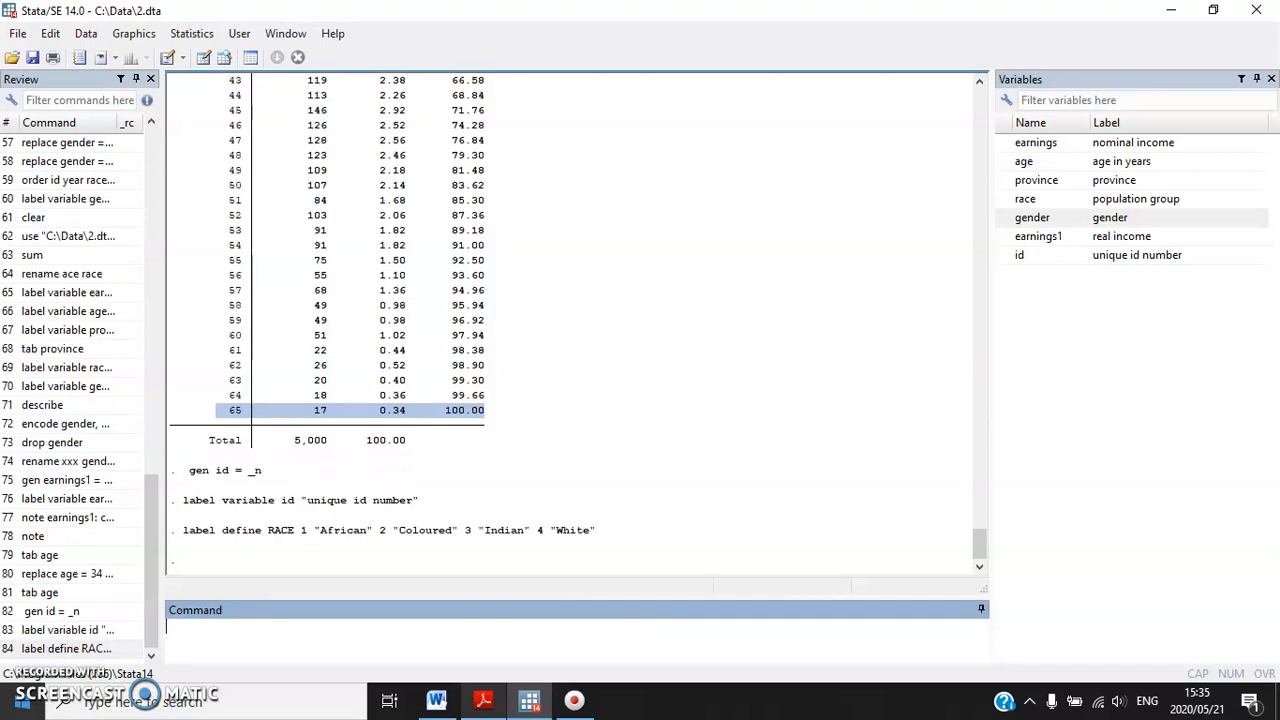
# Attach the RACE value labels to the variable race and tabulate race.
pyautogui.write('label values race')
pyautogui.press('capslock')
pyautogui.write('RACE')
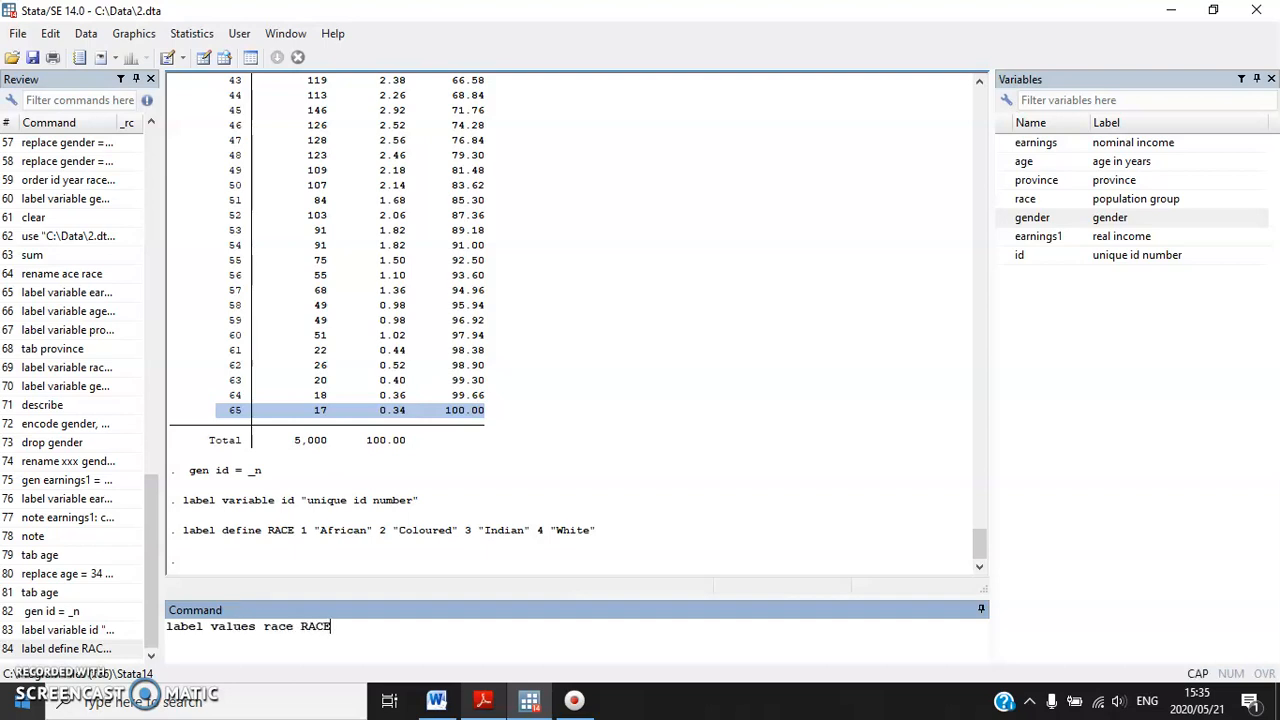
pyautogui.press('capslock')
pyautogui.click(301, 627)
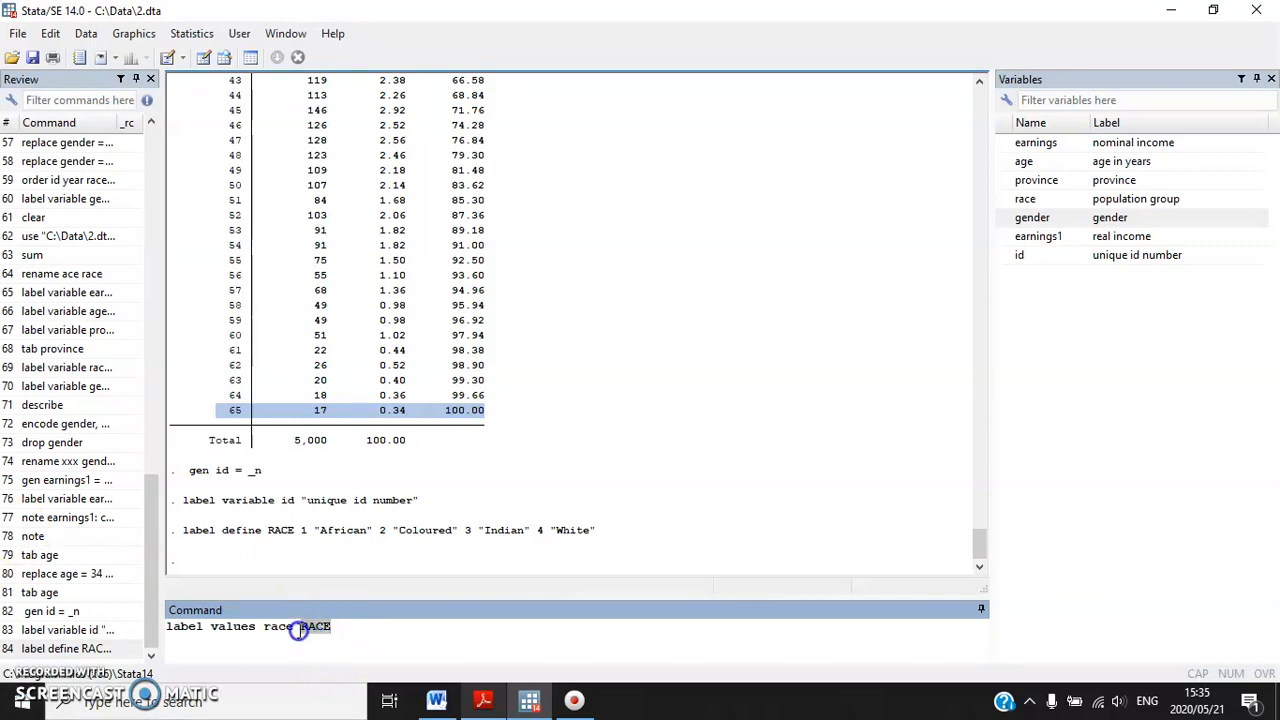
pyautogui.click(293, 627)
pyautogui.click(357, 627)
pyautogui.press('Return')
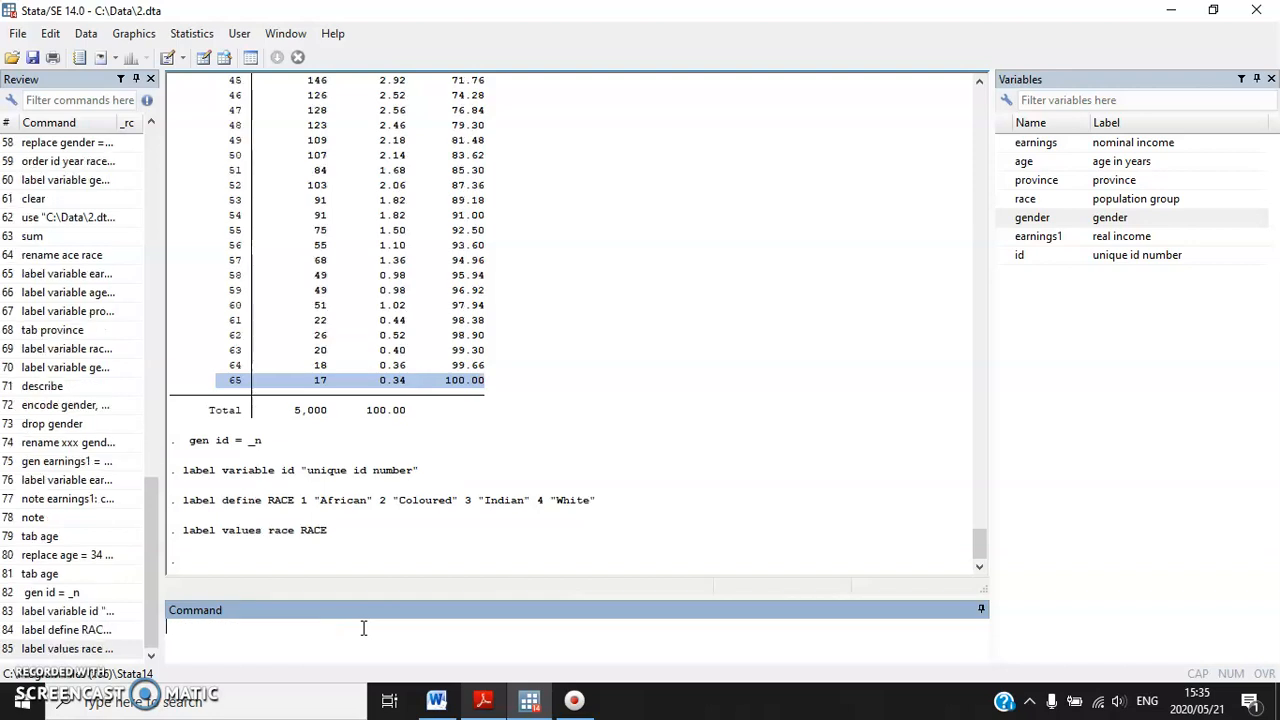
pyautogui.write('tab race')
pyautogui.press('Return')
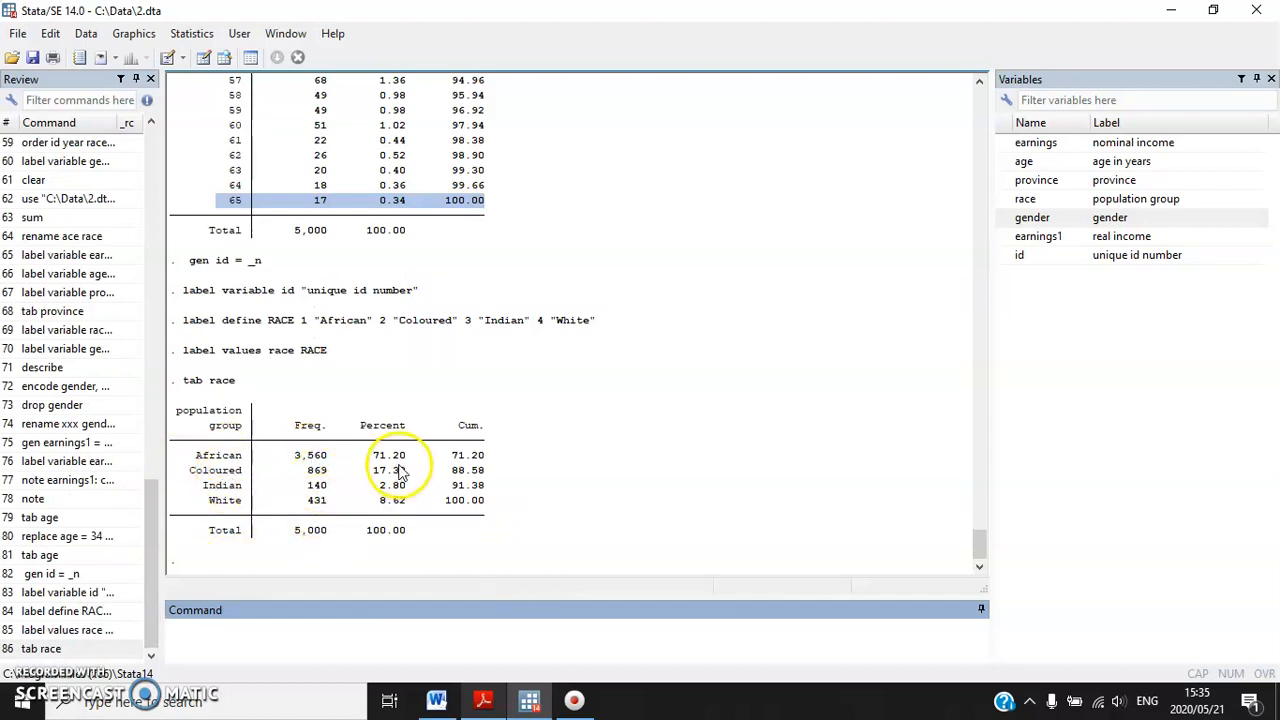
# Define the value label PROVINCE with 1 "WC", 2 "EC", 3 "NC", 4 "FS", 5 "KZN", 6 "NW", 7 "GAU", 8 "MPU" and 9 "LIM".
pyautogui.click(329, 634)
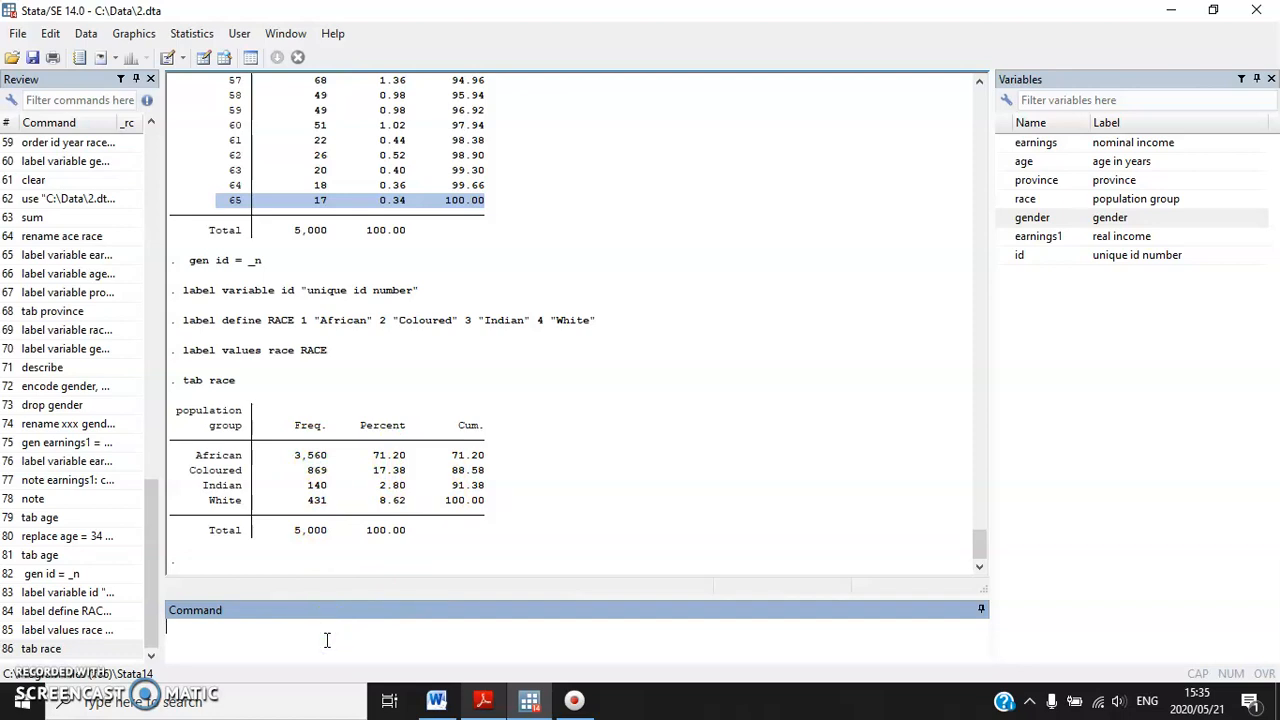
pyautogui.write('label define')
pyautogui.press('capslock')
pyautogui.write('PROV')
pyautogui.click(436, 700)
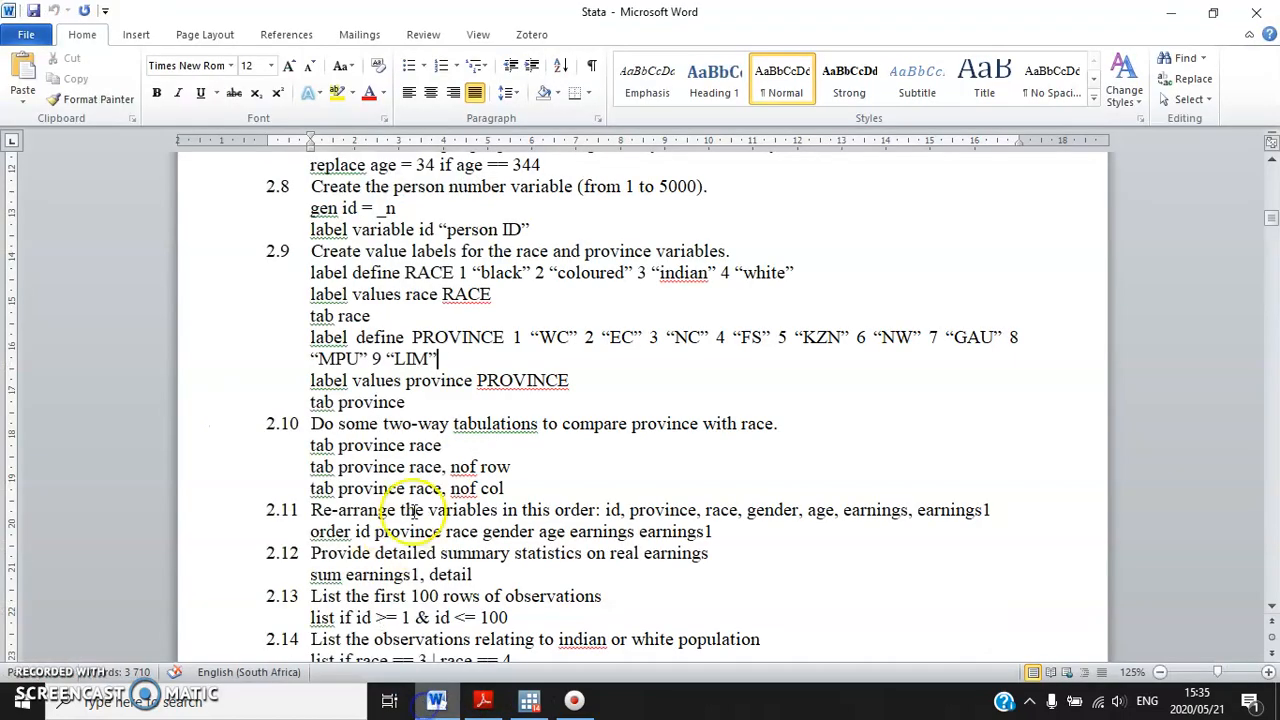
pyautogui.moveTo(413, 340); pyautogui.dragTo(508, 340)
pyautogui.click(529, 700)
pyautogui.write('INCE 1')
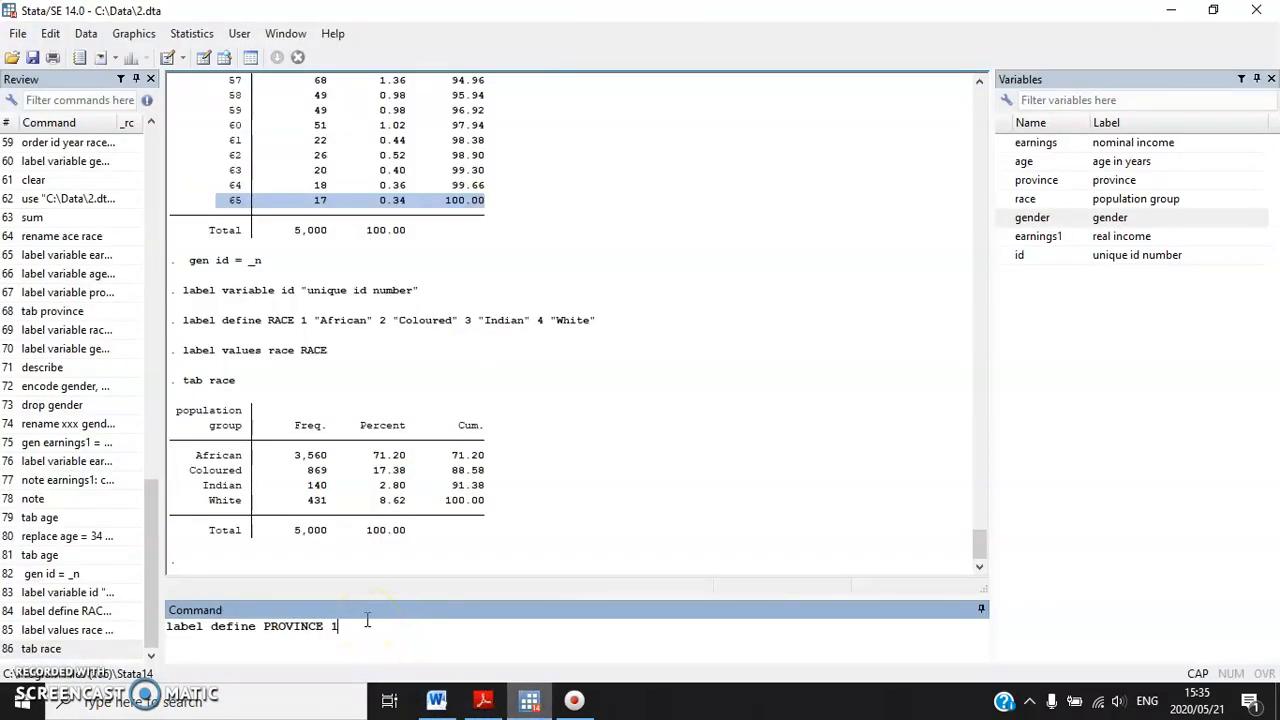
pyautogui.write(' "WC" 2 "EC" 3 "NC" 4 "FS" 5 "KNN" 6 "N')
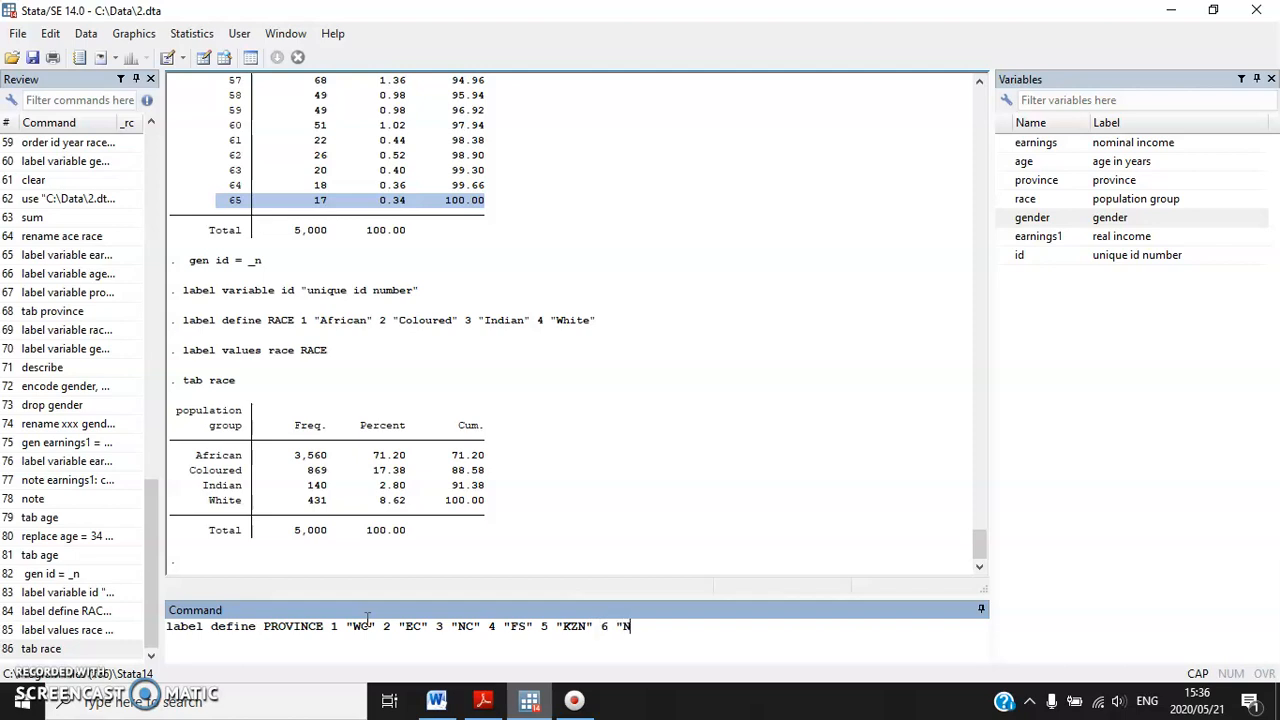
pyautogui.write('W" 7 "GAU" 8 "MPU" 9 "LIM')
pyautogui.press('capslock')
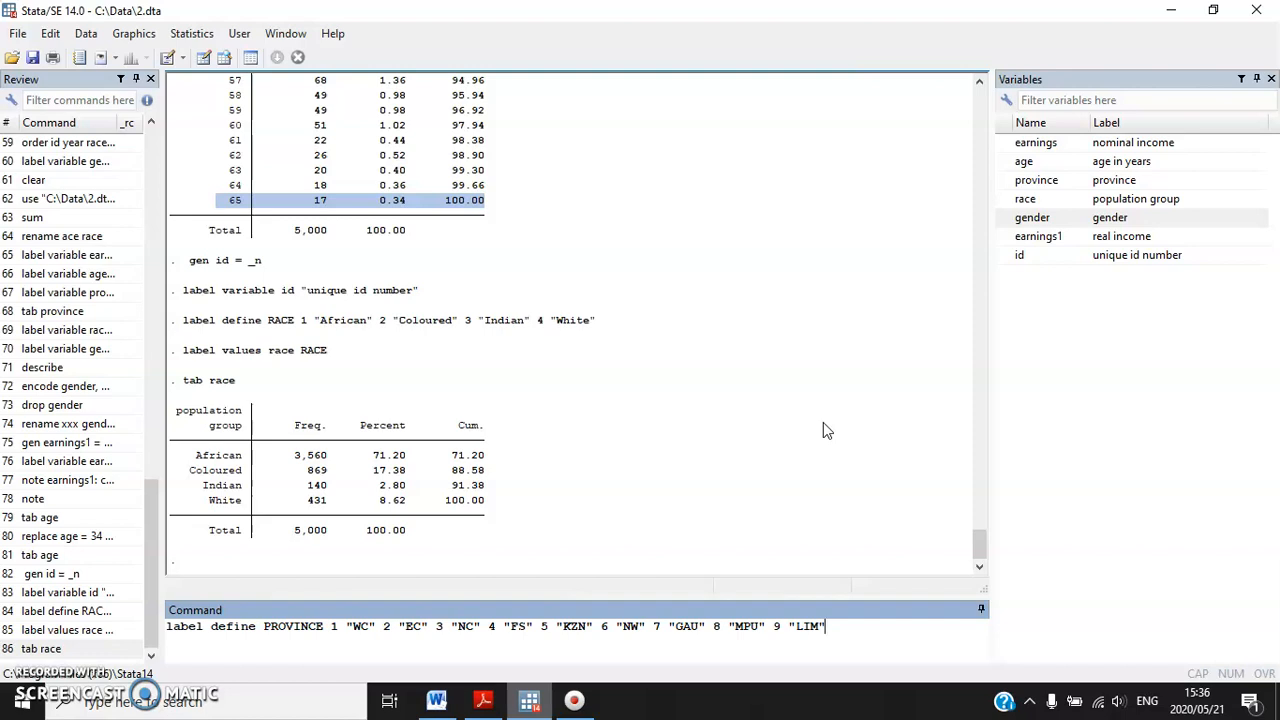
pyautogui.press('Return')
# Attach the PROVINCE value labels to the variable province and tabulate province to check the labelled categories.
pyautogui.write('label ')
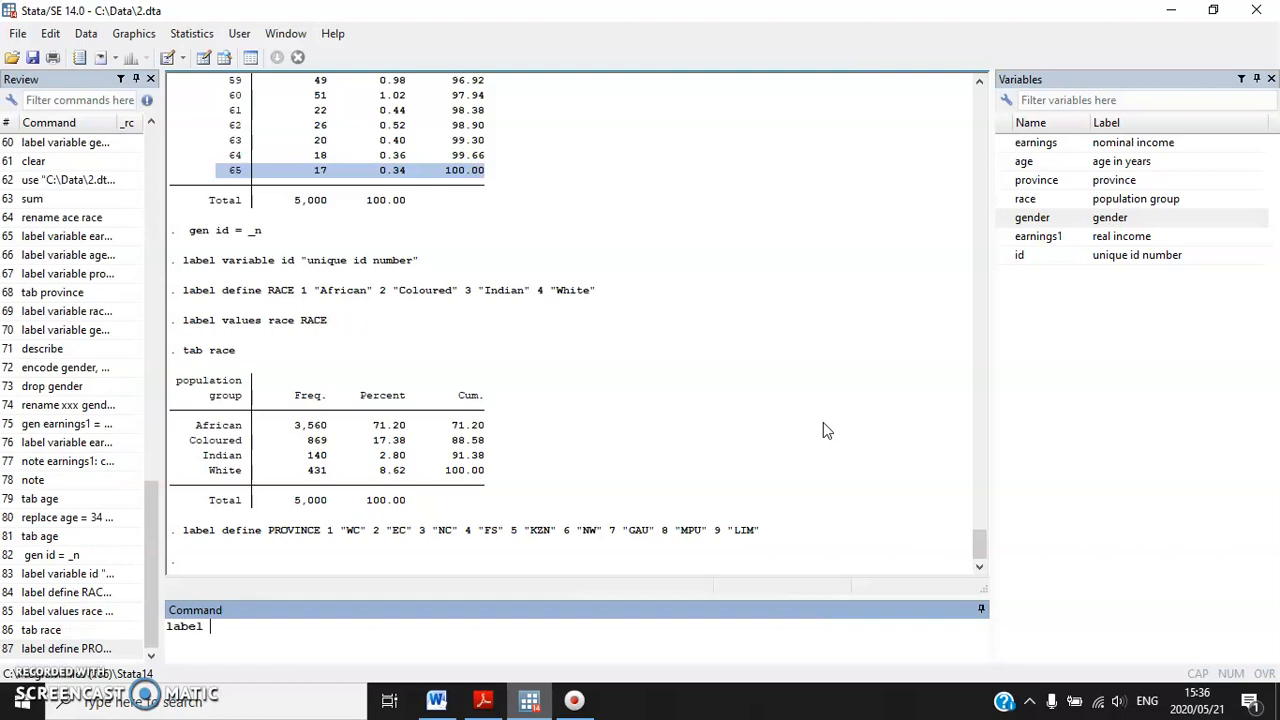
pyautogui.write('values province')
pyautogui.press('capslock')
pyautogui.write('PROVINCE')
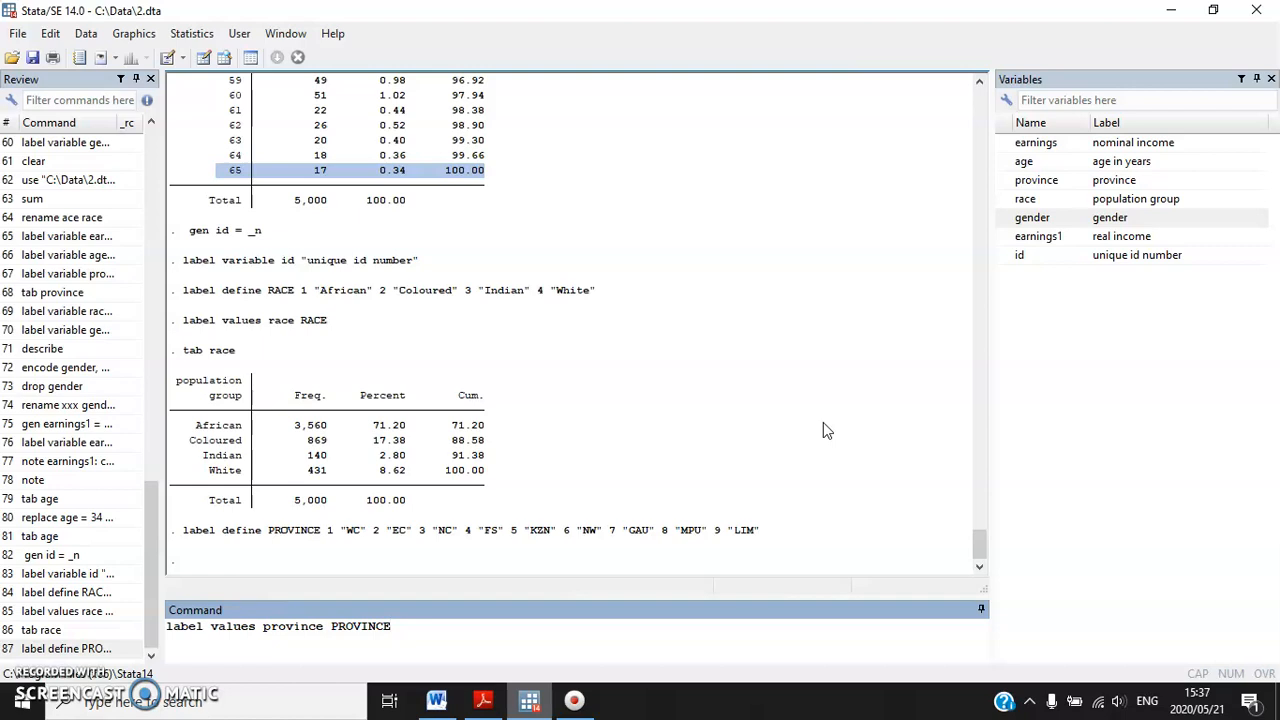
pyautogui.press('Return')
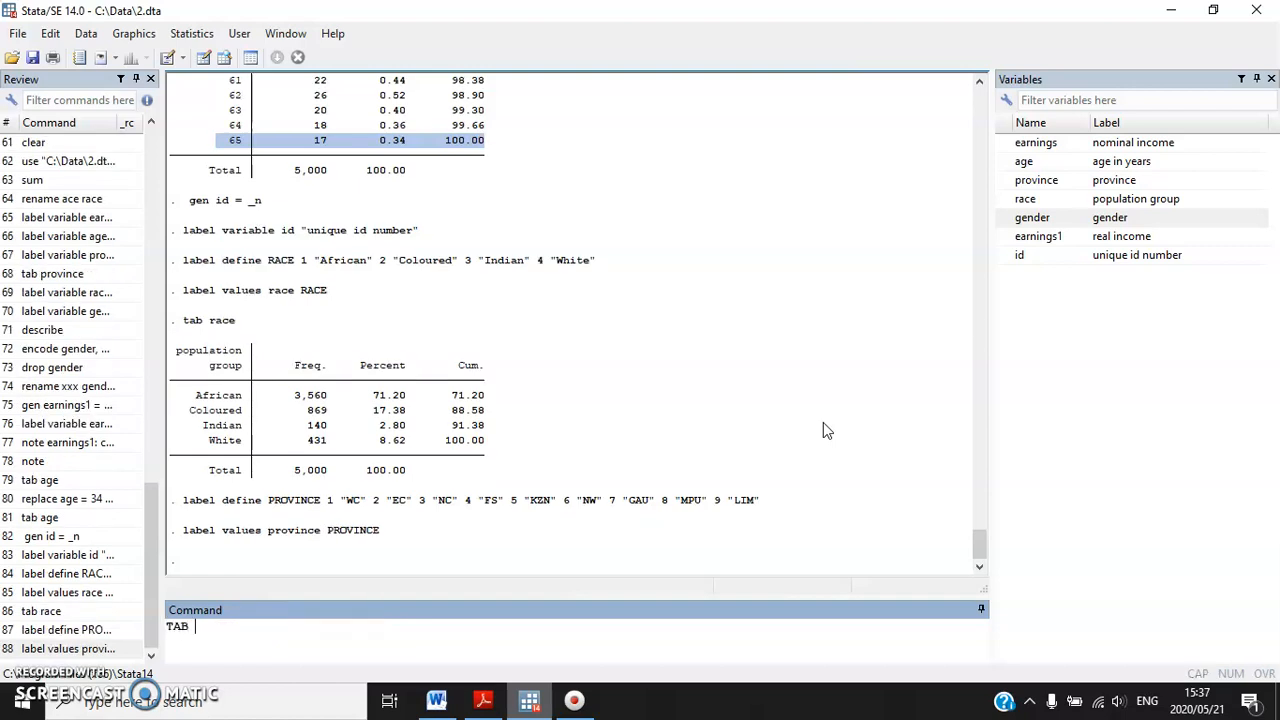
pyautogui.write('tab province')
pyautogui.press('Return')
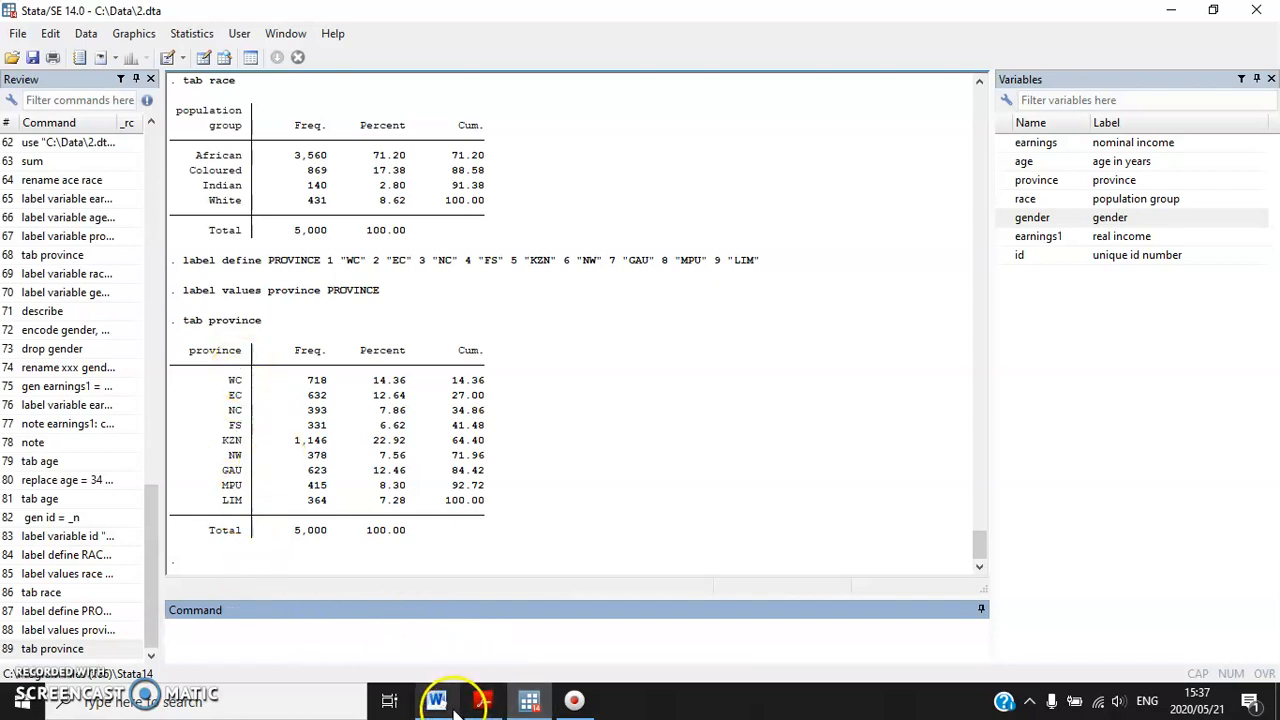
pyautogui.click(238, 382)
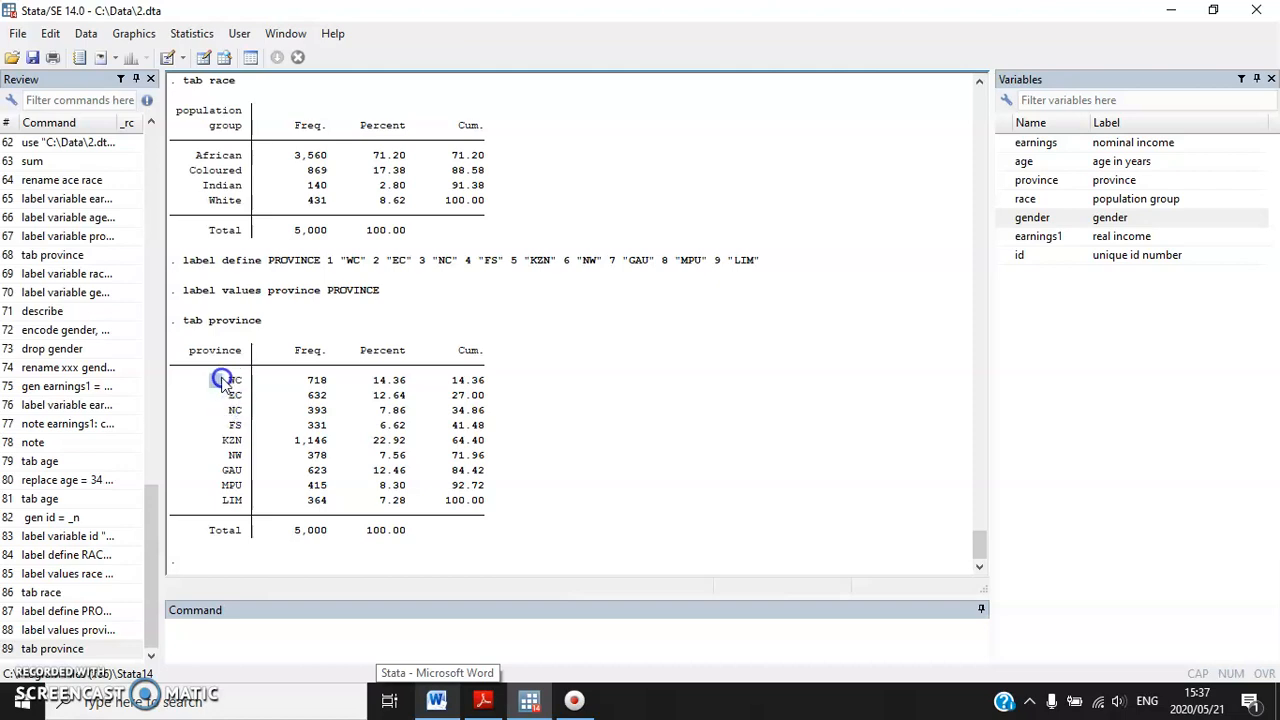
pyautogui.moveTo(230, 380)
pyautogui.mouseDown()
pyautogui.moveTo(237, 472)
pyautogui.moveTo(228, 382)
pyautogui.mouseUp()
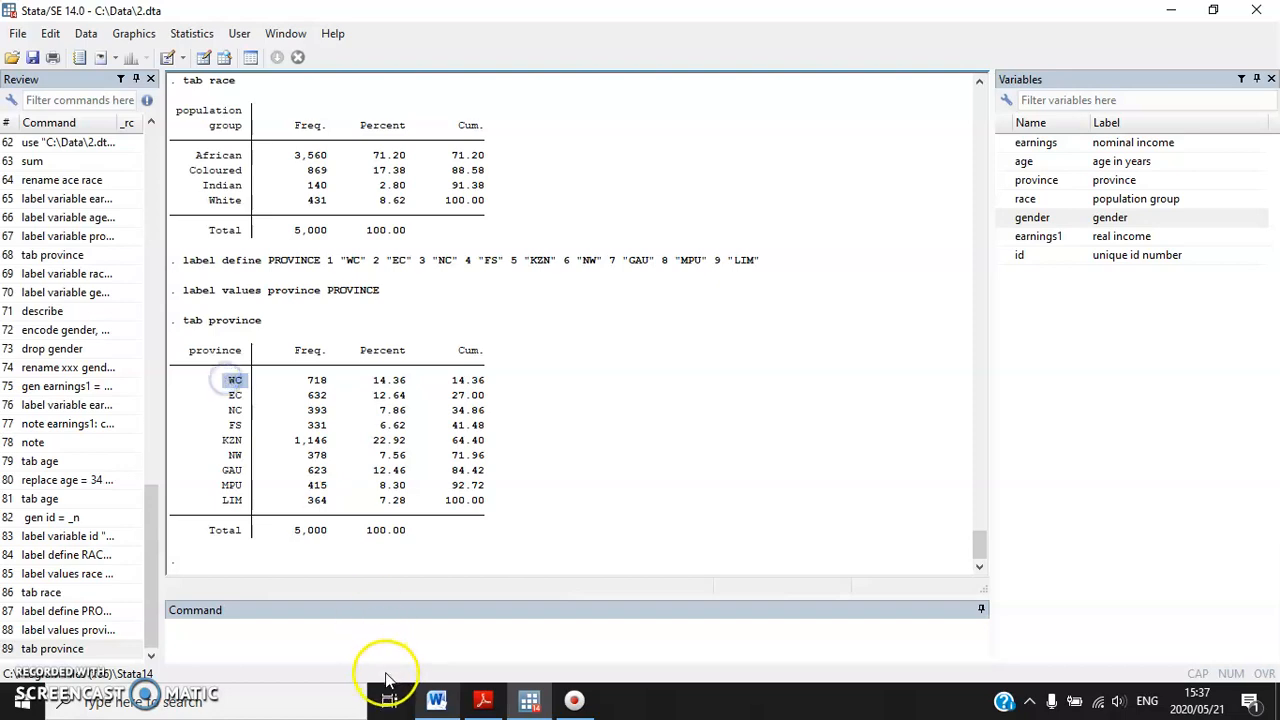
# Check exercise 2.10 in the Word document and run a two-way tabulation of province by race in Stata.
pyautogui.click(437, 700)
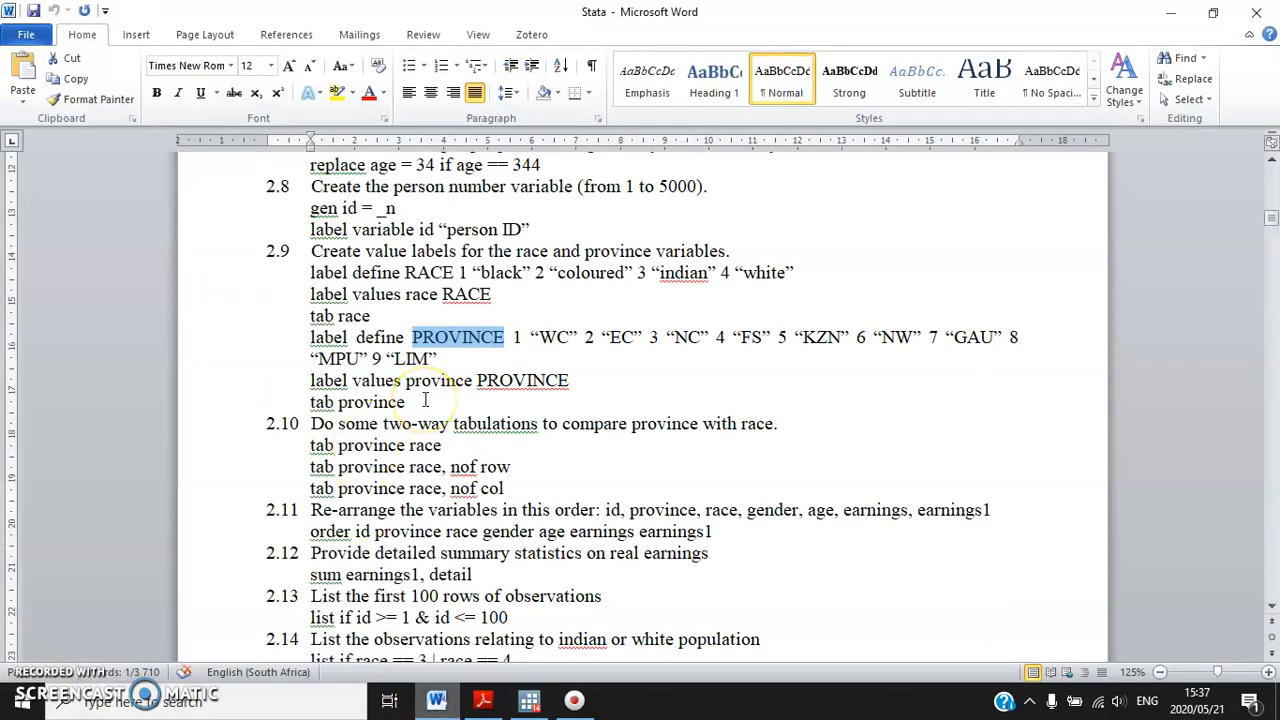
pyautogui.scroll(-2, 425, 400)
pyautogui.moveTo(504, 375); pyautogui.dragTo(306, 334)
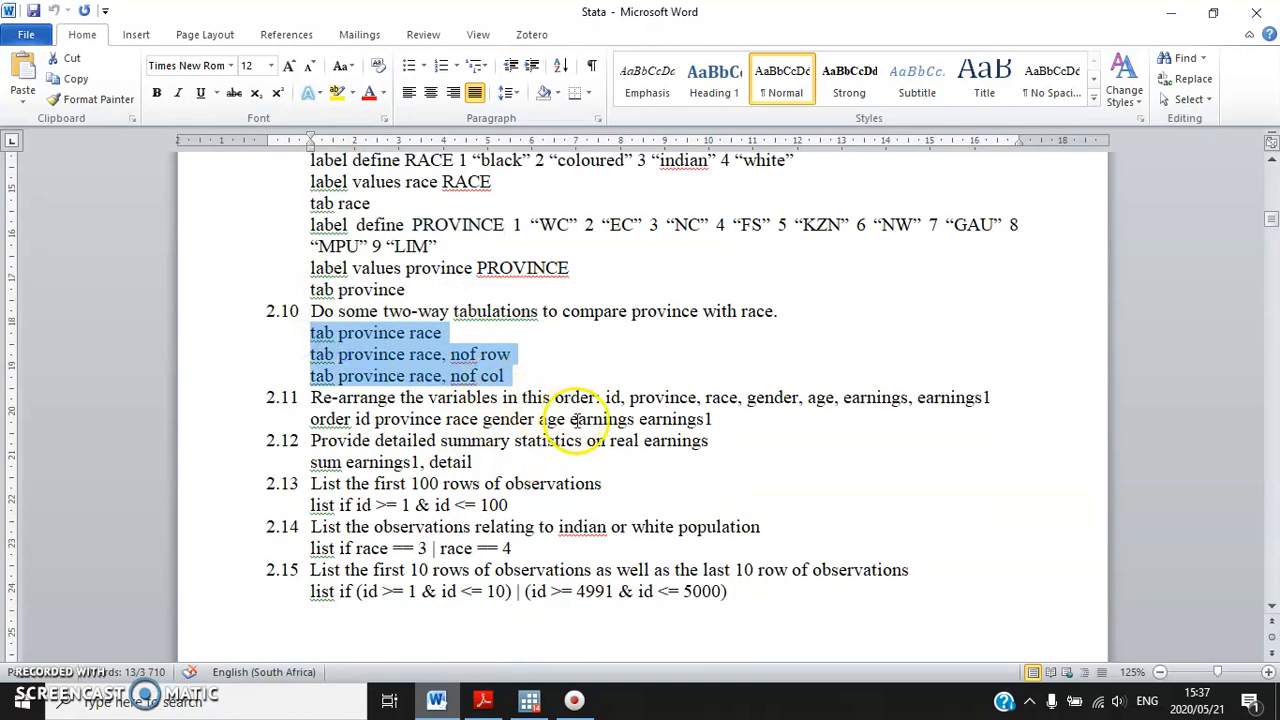
pyautogui.scroll(-1, 581, 449)
pyautogui.click(529, 700)
pyautogui.write('tab prov')
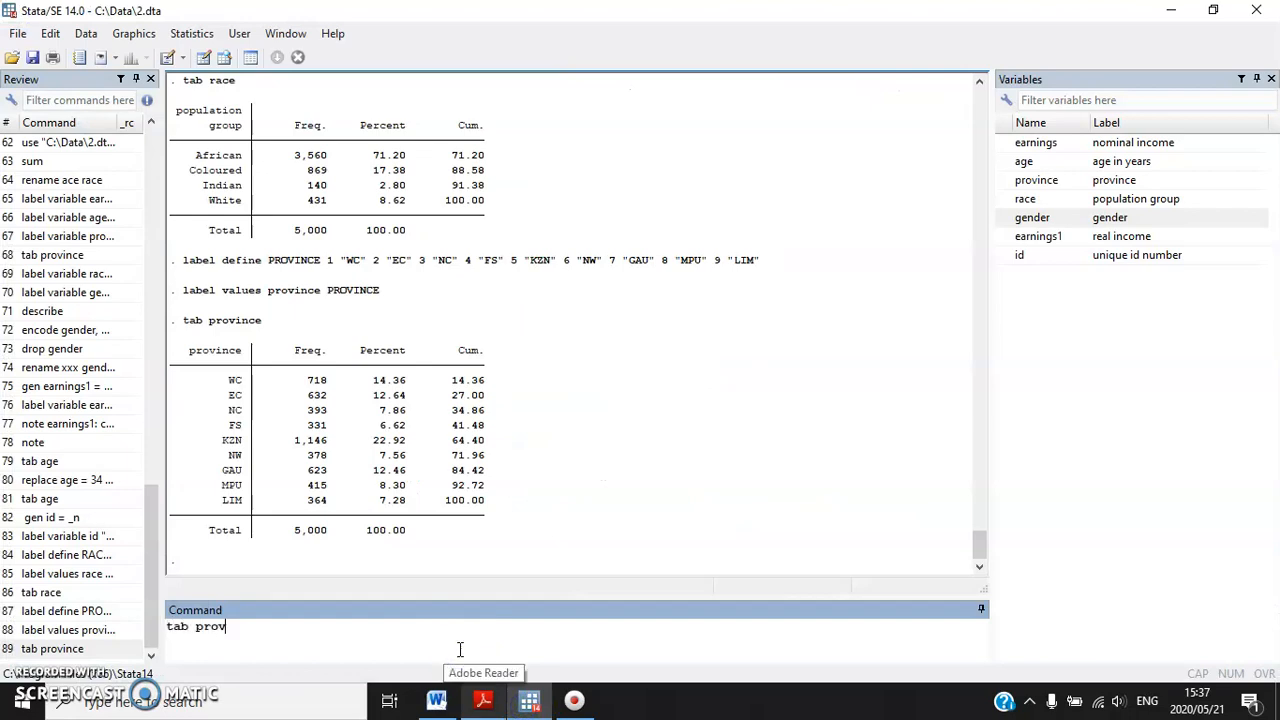
pyautogui.write('ince race')
pyautogui.press('Return')
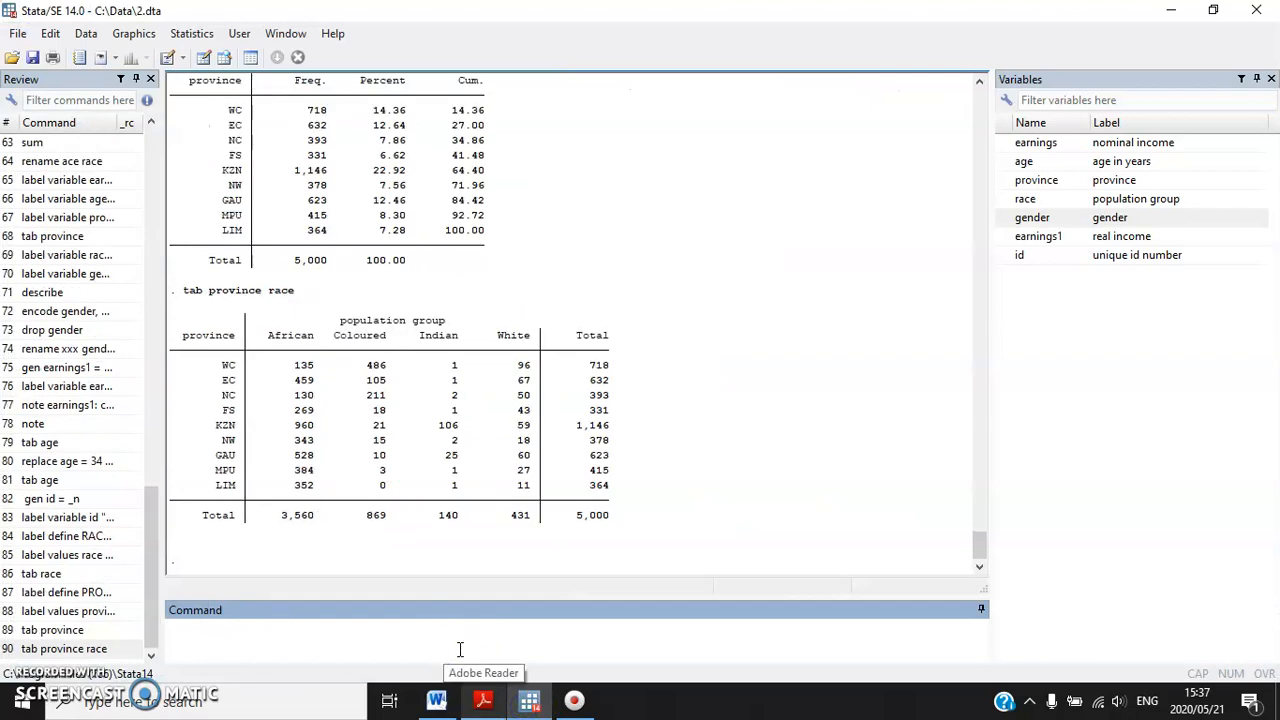
# Tabulate province by race with row percentages and no frequencies (nof row), and examine the LIM and WC rows.
pyautogui.write('tab province race, nof row')
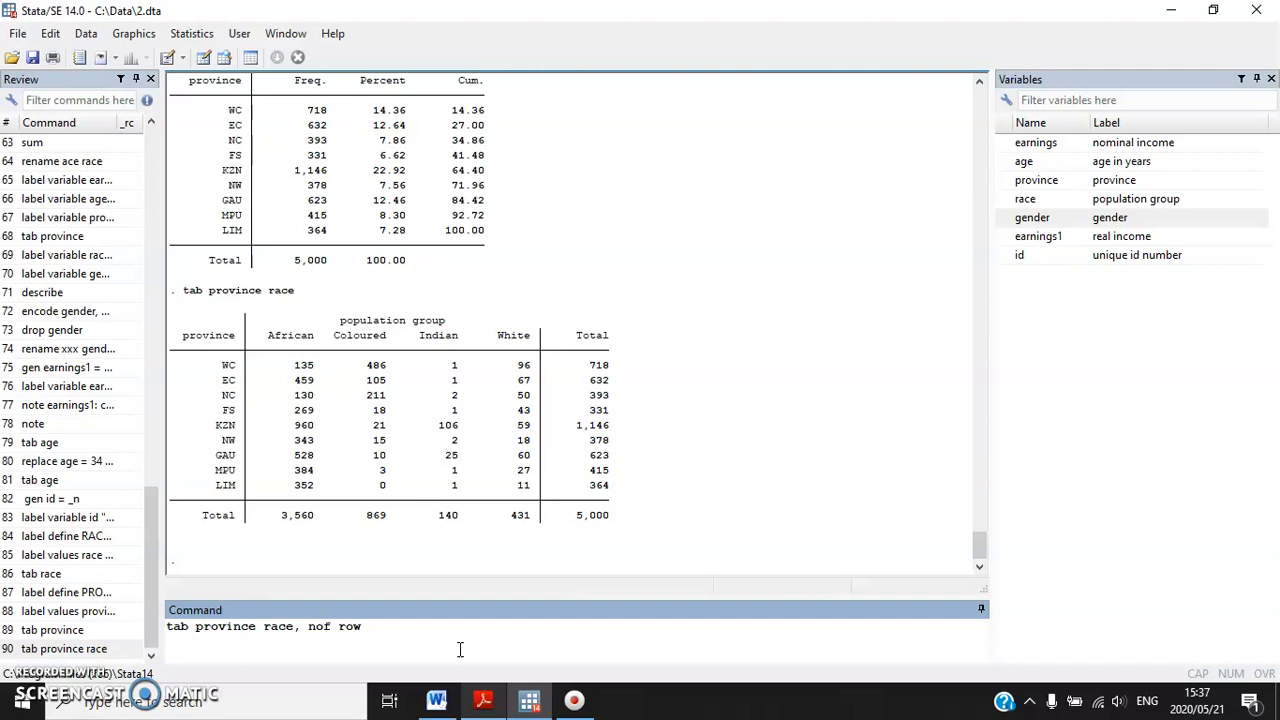
pyautogui.press('Return')
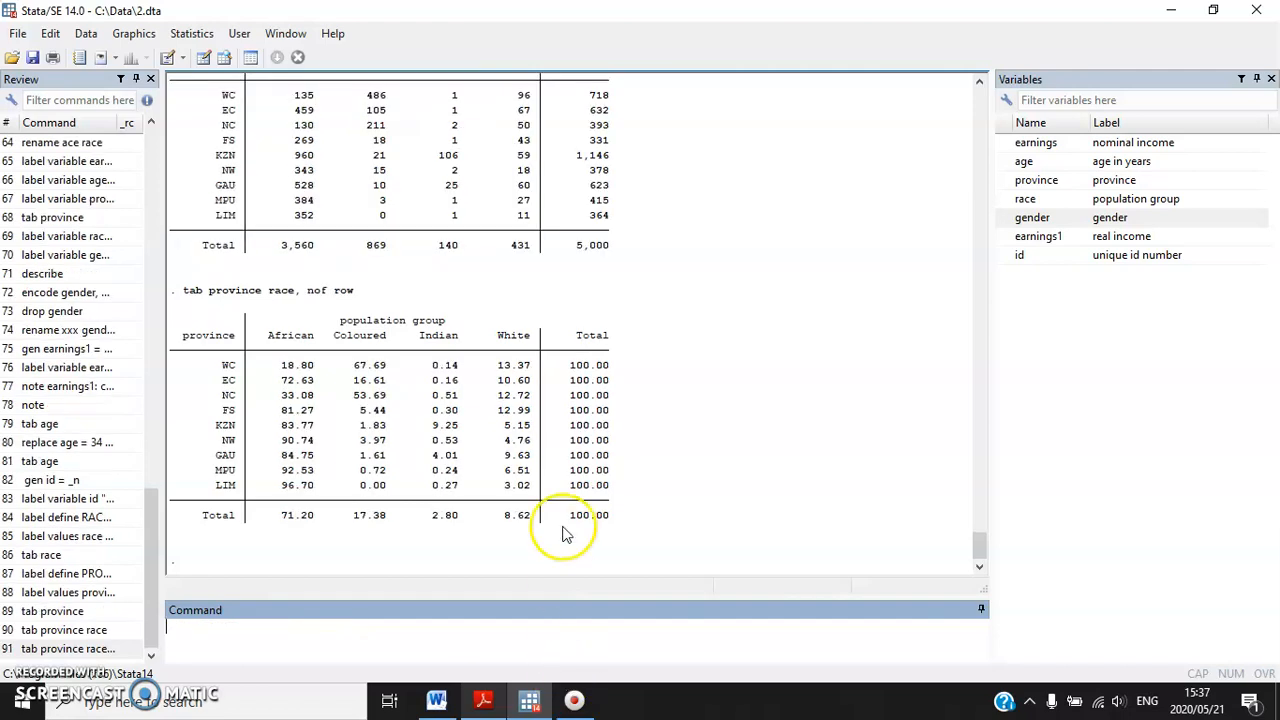
pyautogui.moveTo(214, 487); pyautogui.dragTo(622, 482)
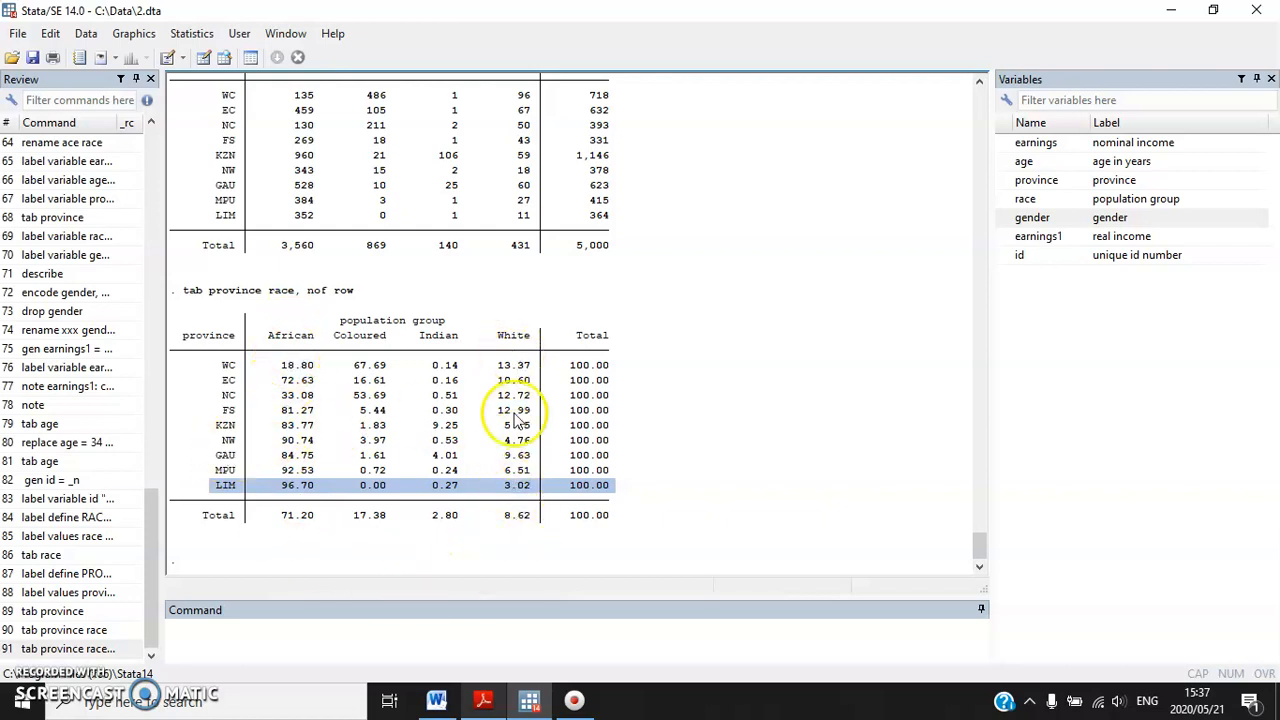
pyautogui.moveTo(184, 369); pyautogui.dragTo(640, 369)
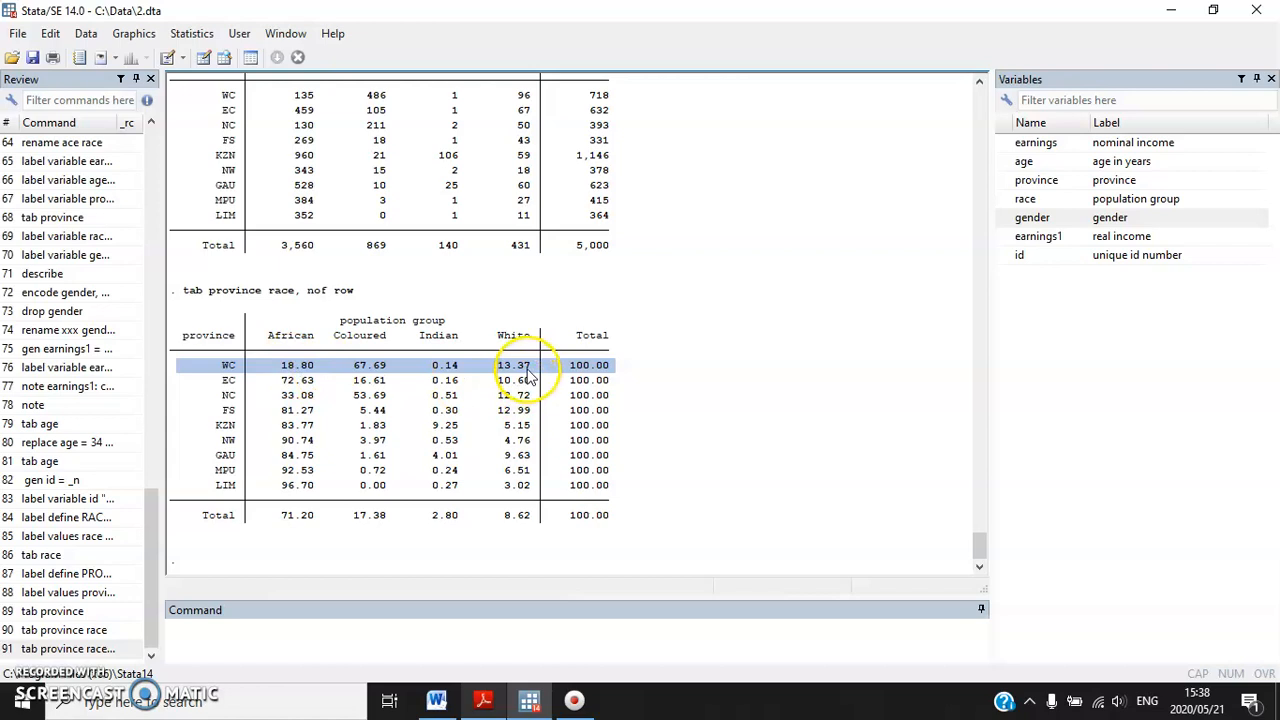
# Tabulate province by race with column percentages and no frequencies (nof col), and examine the Indian and African columns.
pyautogui.click(284, 639)
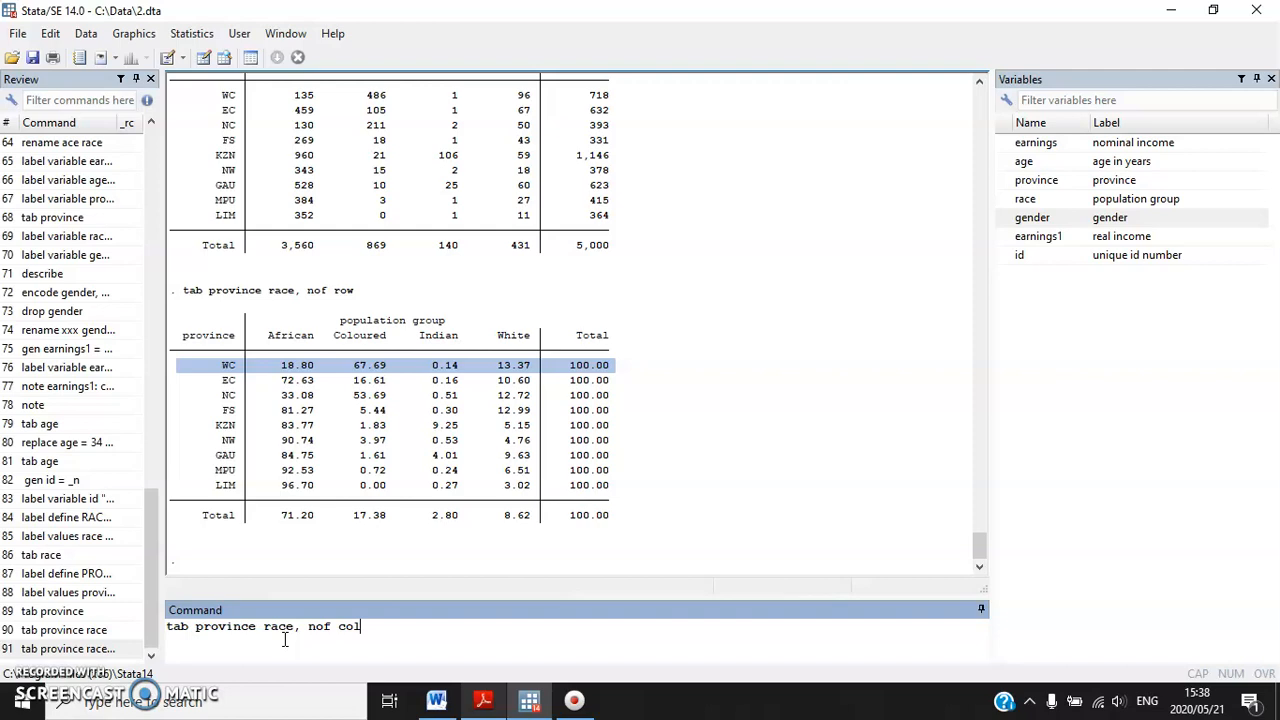
pyautogui.press('Return')
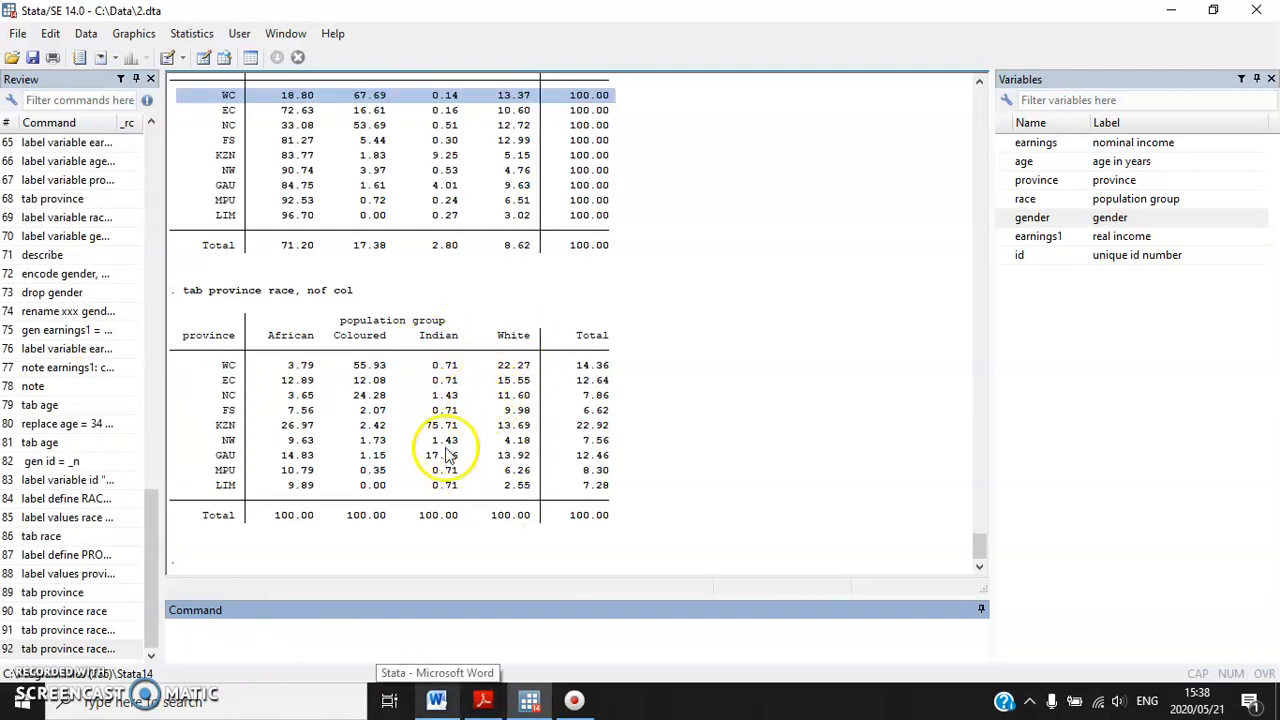
pyautogui.moveTo(419, 335); pyautogui.dragTo(464, 335)
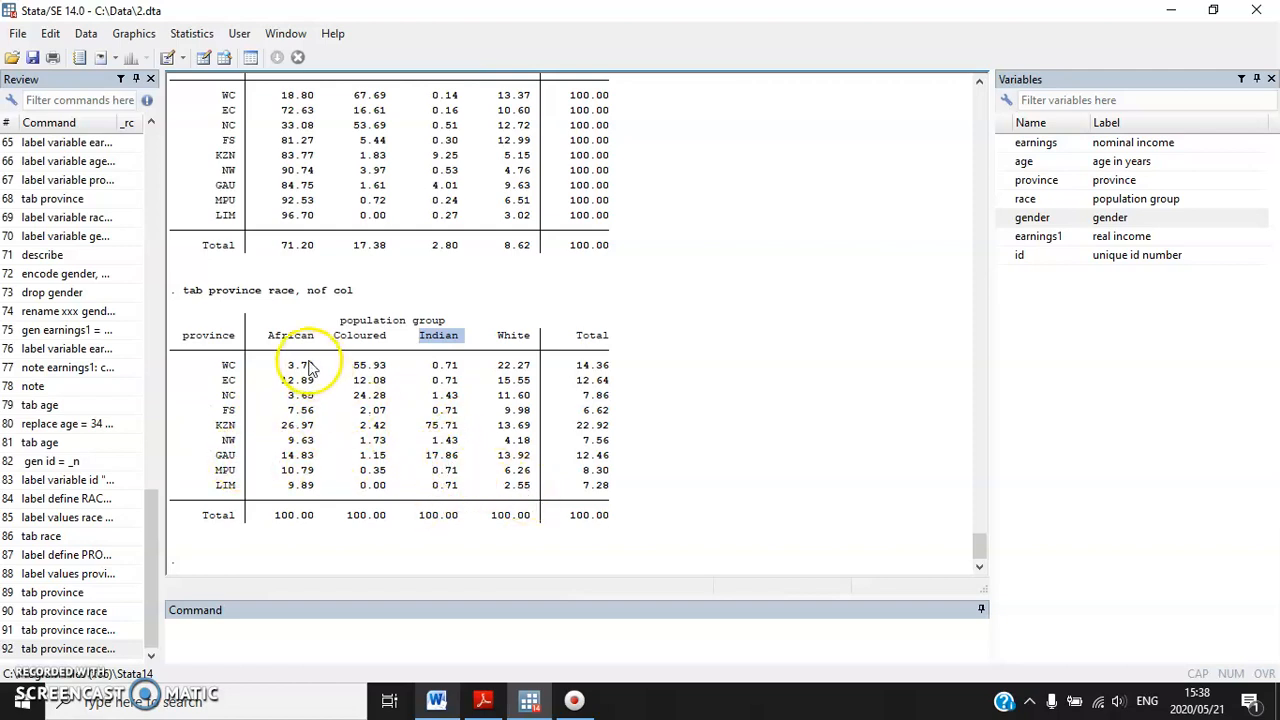
pyautogui.moveTo(268, 337); pyautogui.dragTo(310, 340)
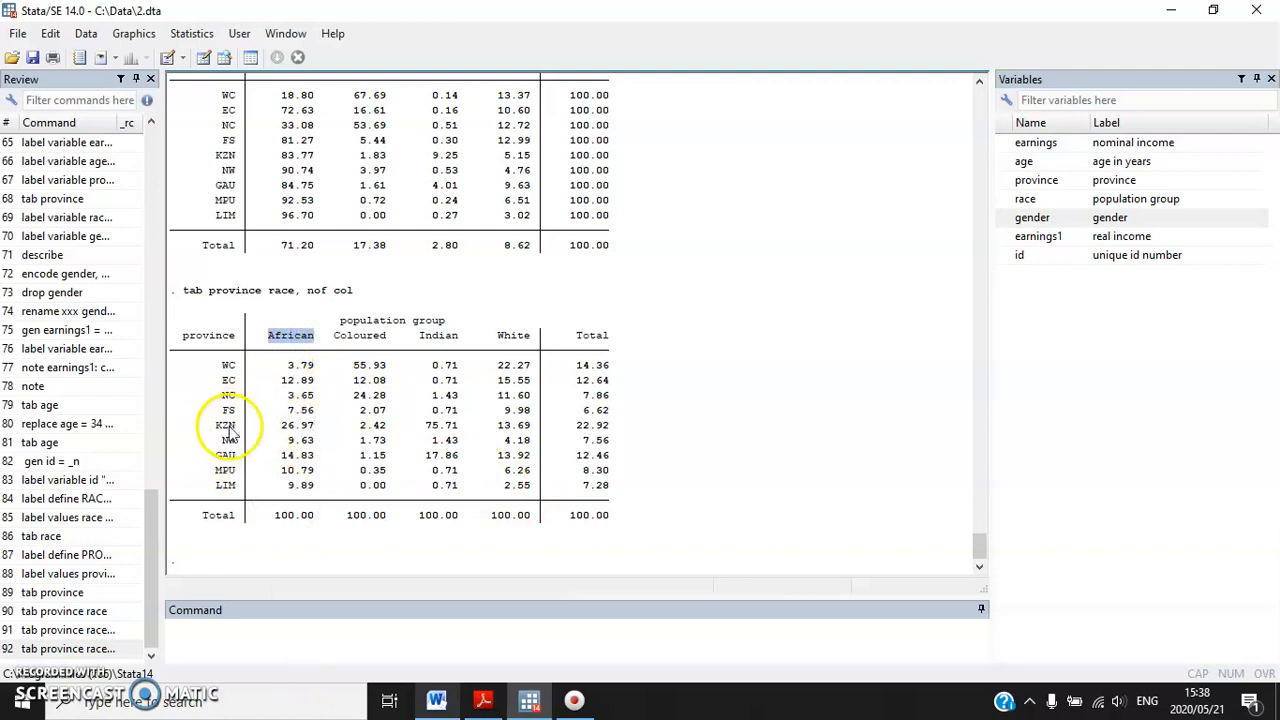
pyautogui.doubleClick(295, 381)
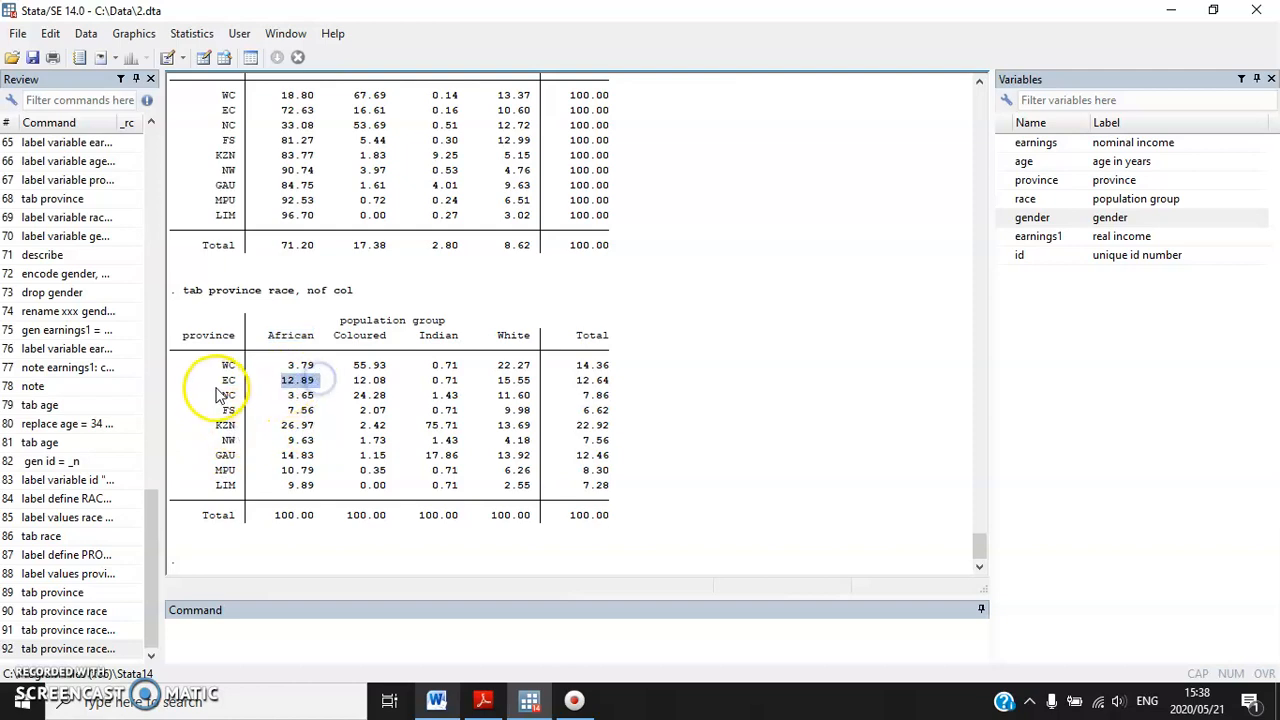
# Check exercise 2.11 in the Word document and reorder the Stata variables as id, province, race, gender, age, earnings, earnings1.
pyautogui.click(437, 700)
pyautogui.click(581, 382)
pyautogui.moveTo(715, 364); pyautogui.dragTo(333, 368)
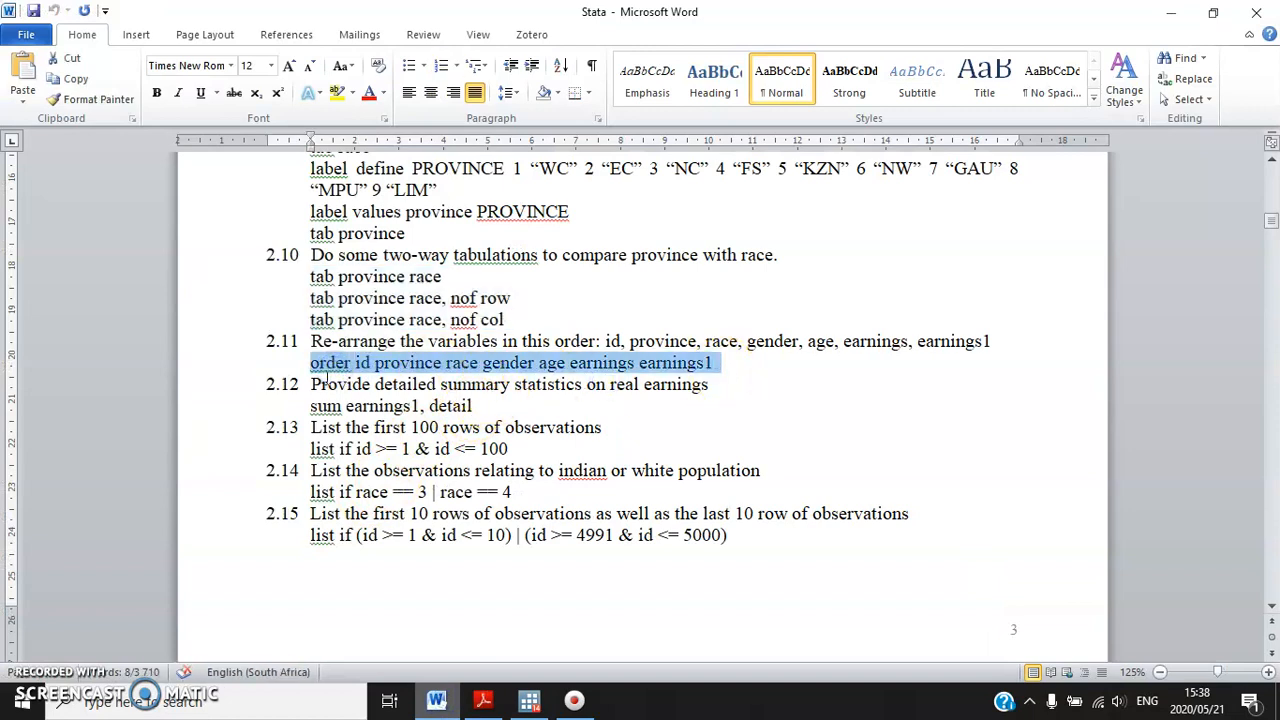
pyautogui.click(518, 409)
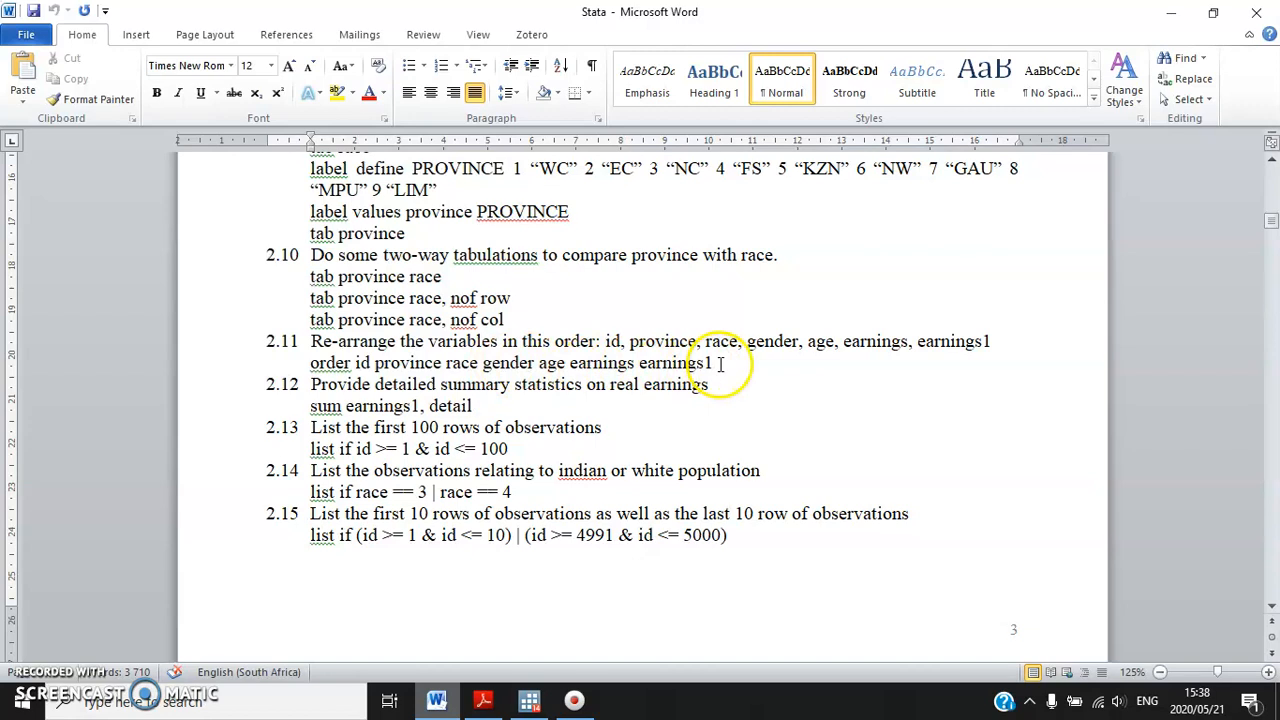
pyautogui.click(529, 700)
pyautogui.write('order id')
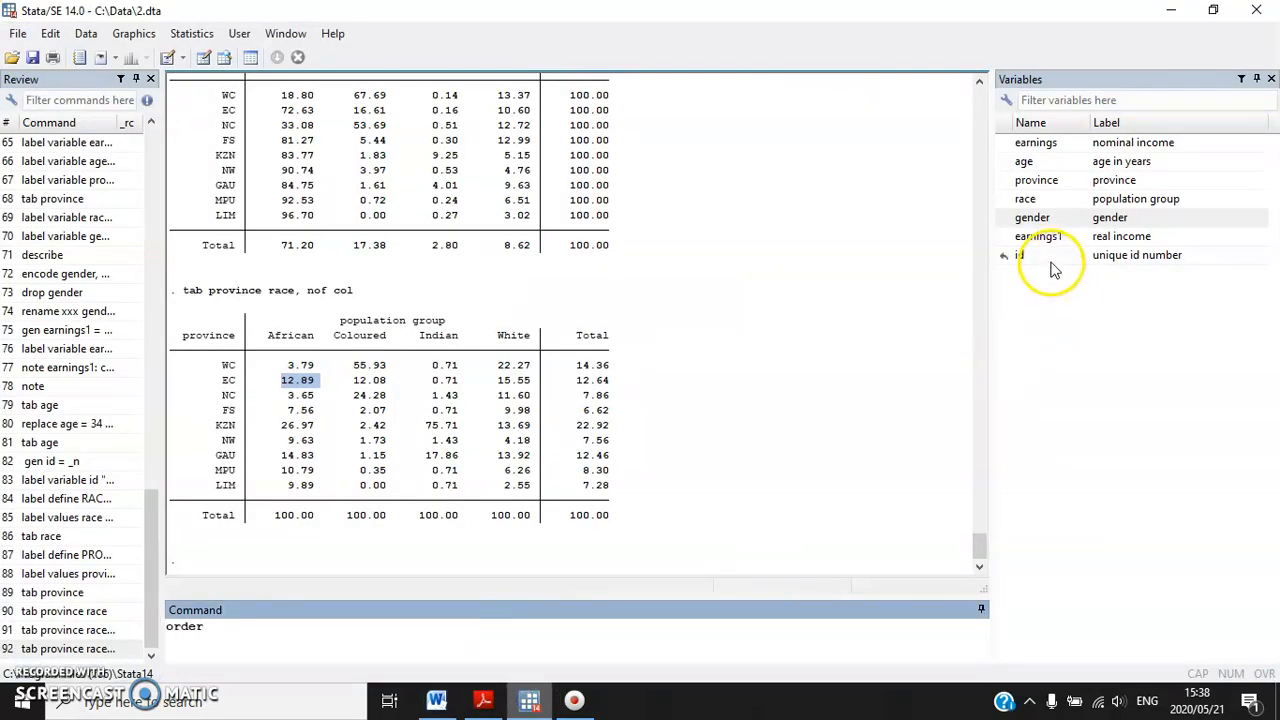
pyautogui.click(1050, 260)
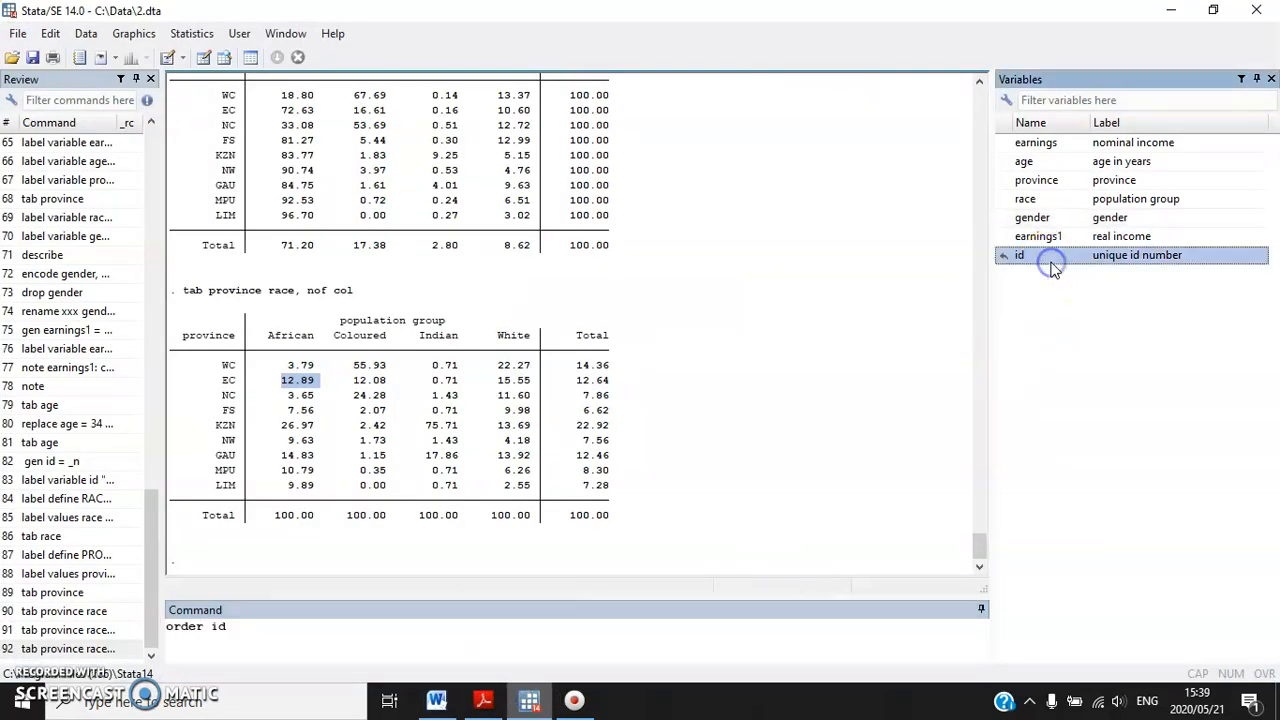
pyautogui.click(1042, 181)
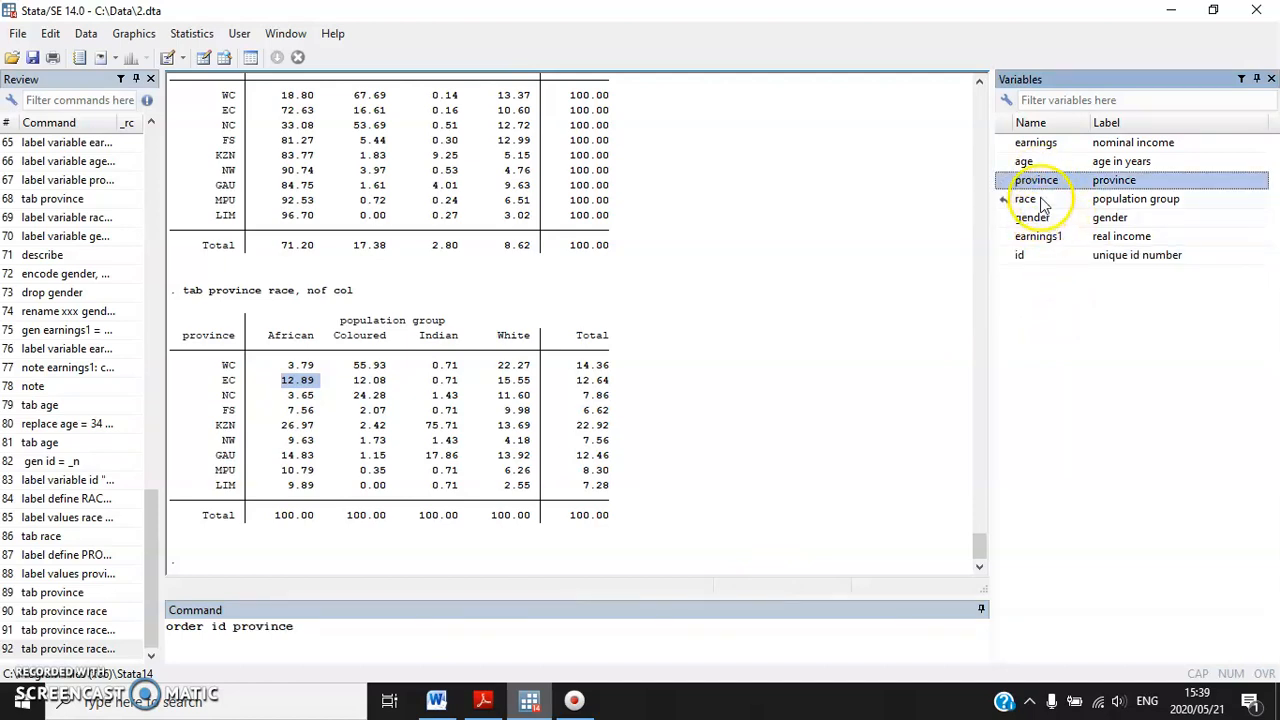
pyautogui.click(1045, 198)
pyautogui.click(1042, 219)
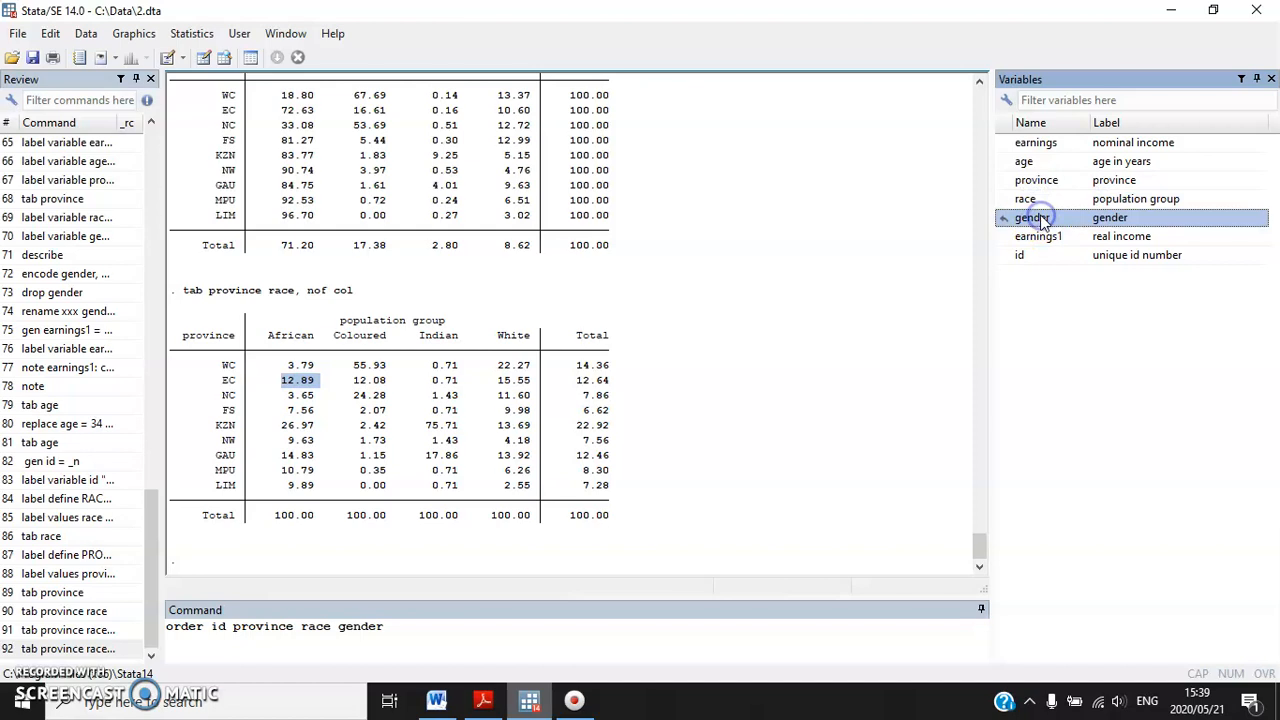
pyautogui.click(445, 705)
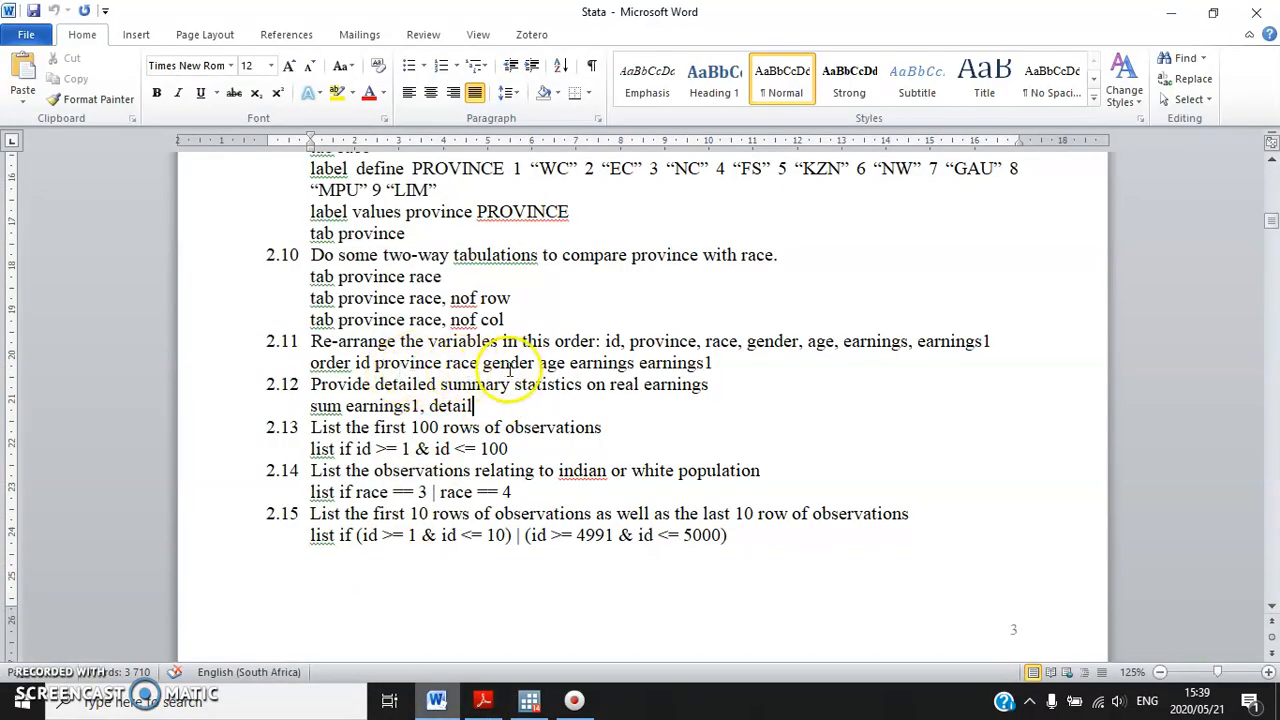
pyautogui.click(528, 700)
pyautogui.click(1025, 161)
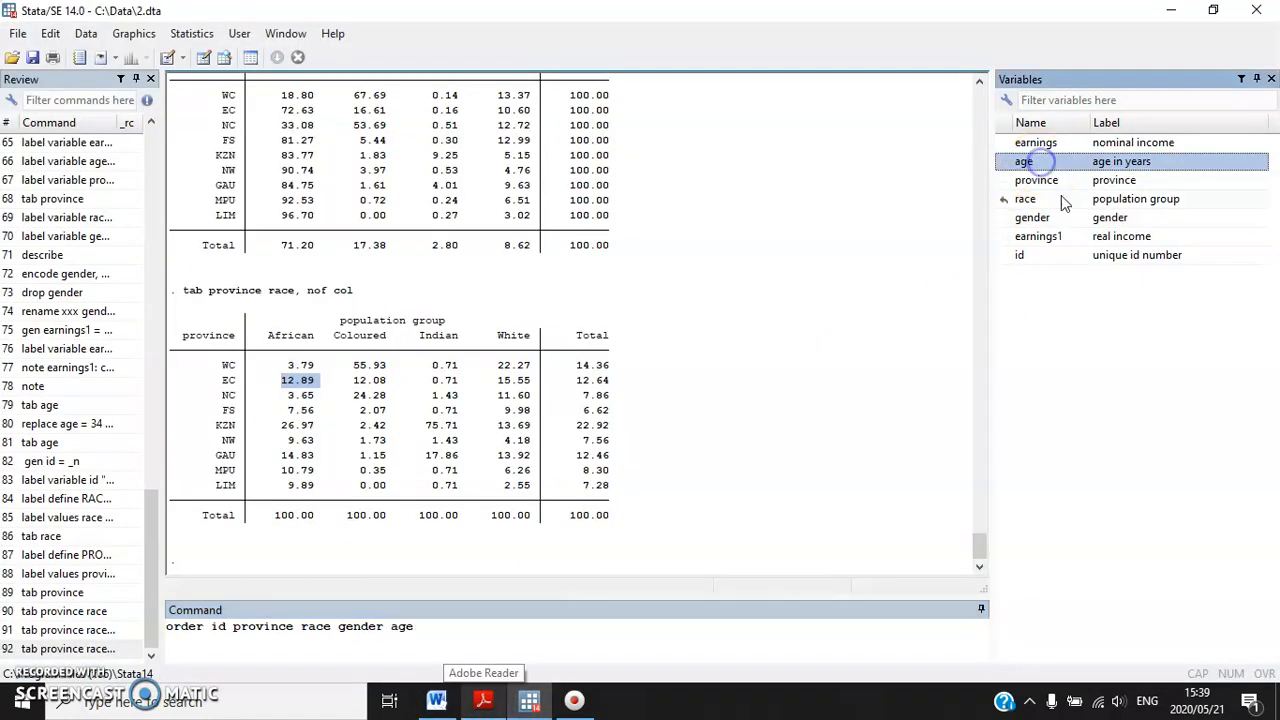
pyautogui.click(1036, 143)
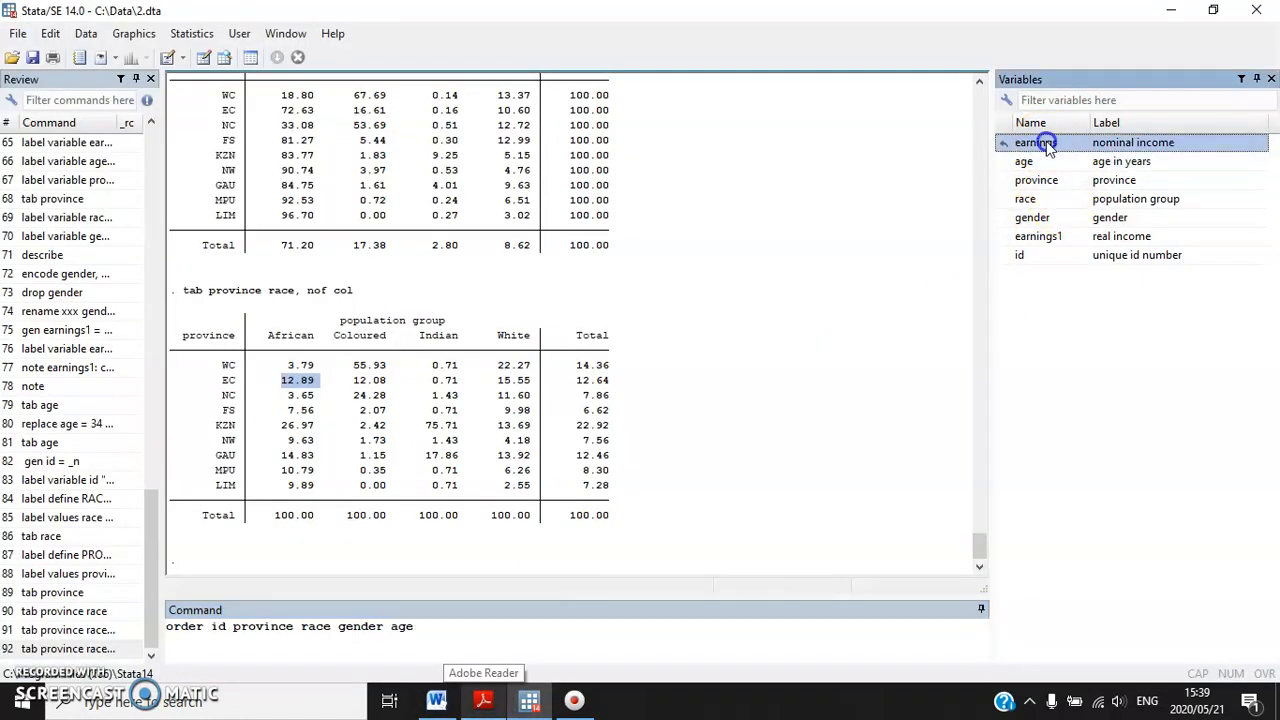
pyautogui.click(1040, 236)
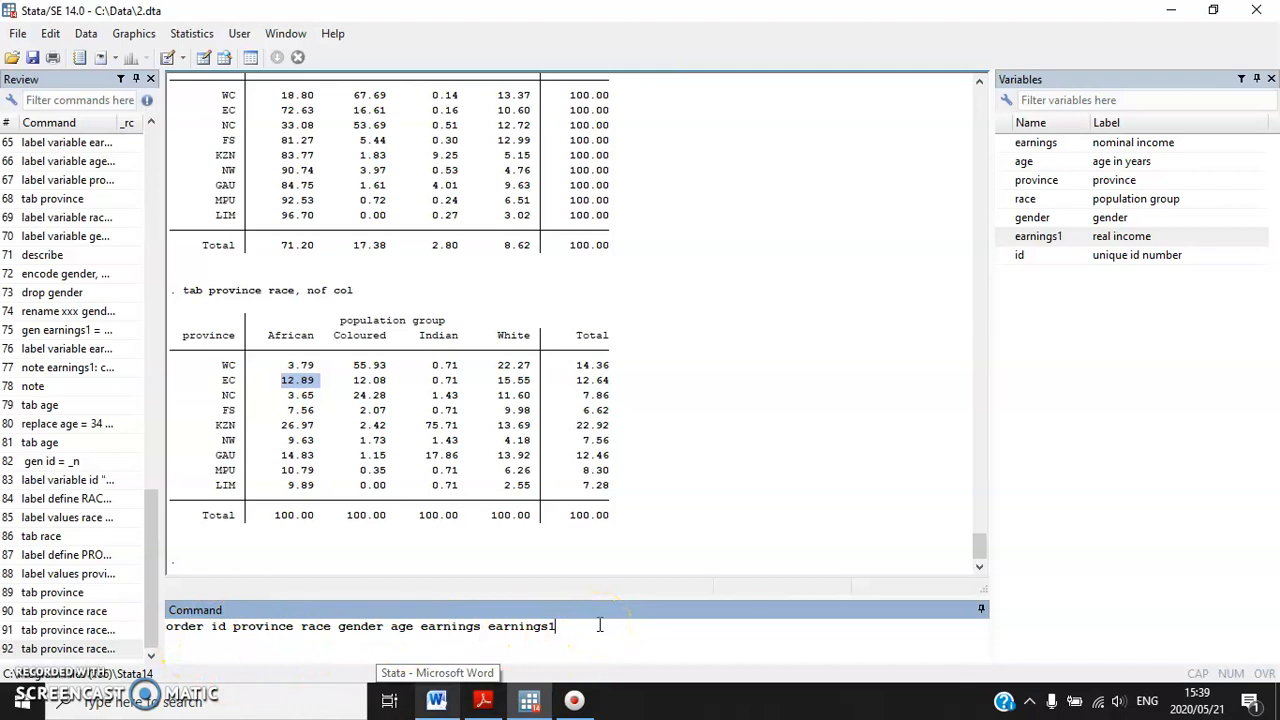
pyautogui.press('Return')
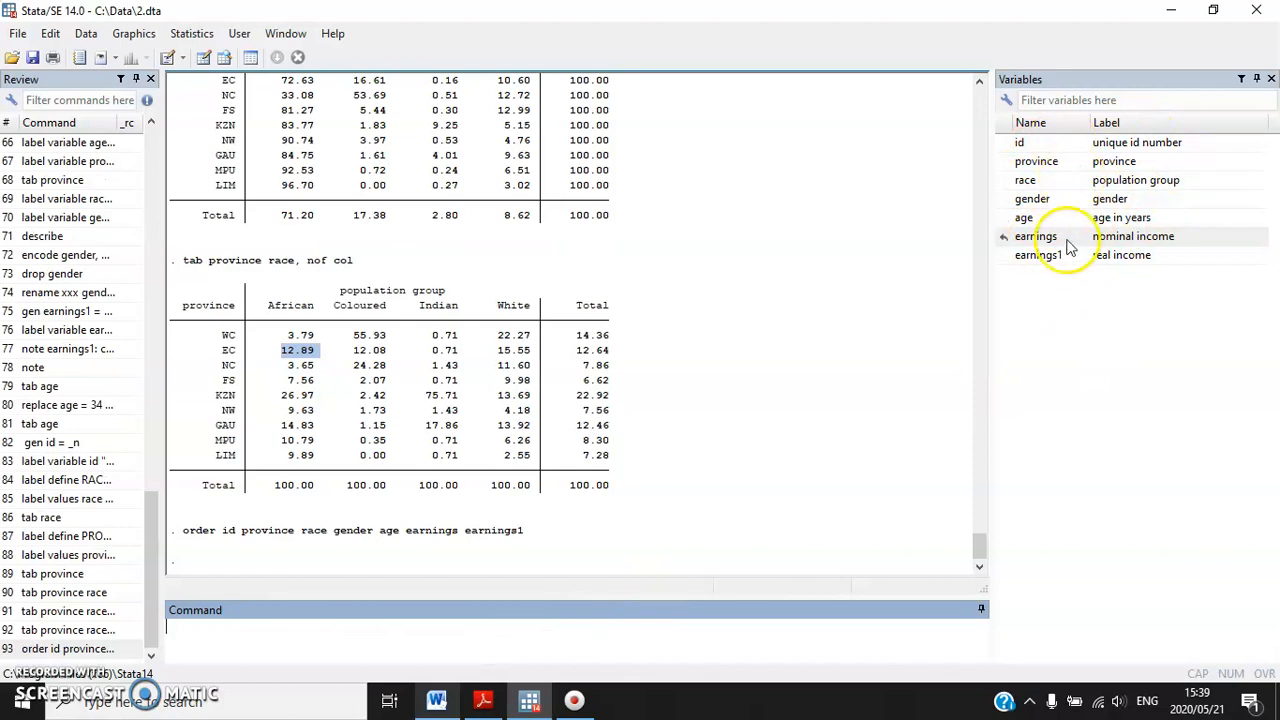
# Run exercise 2.12 from the Word document in Stata (sum earnings1, detail) and examine the median, variance and skewness.
pyautogui.click(436, 700)
pyautogui.scroll(-1, 564, 500)
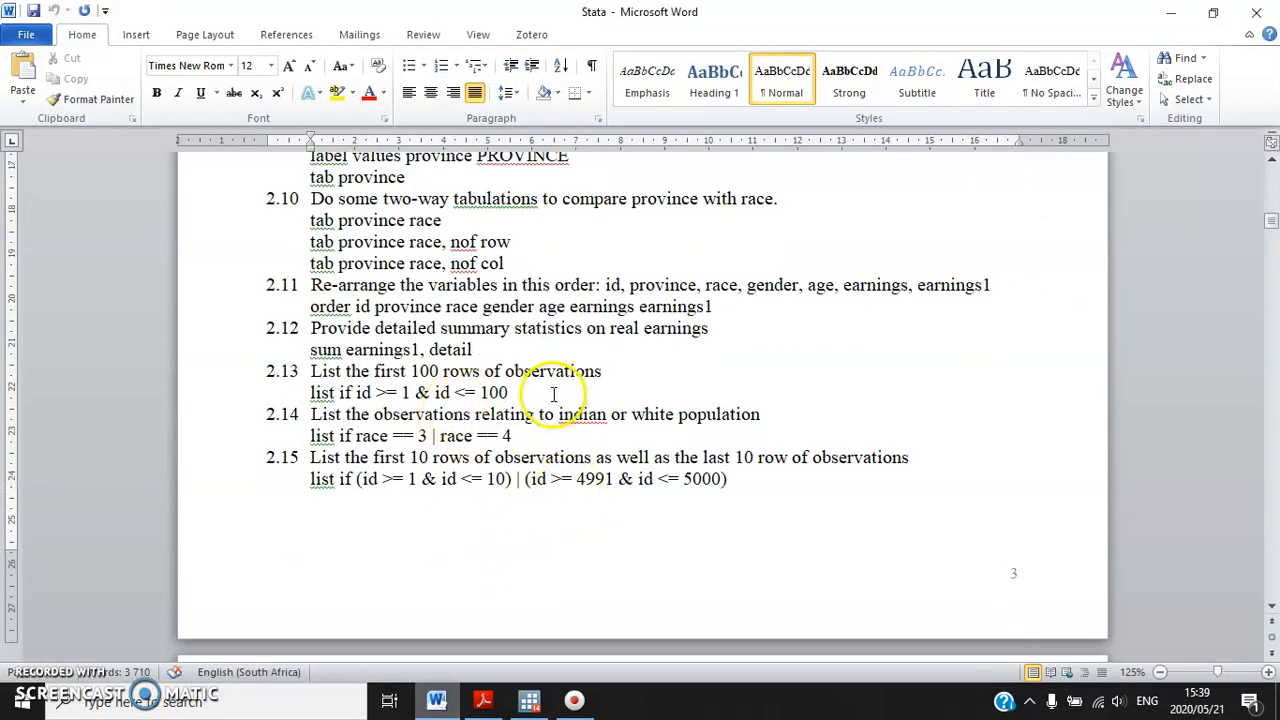
pyautogui.click(482, 351)
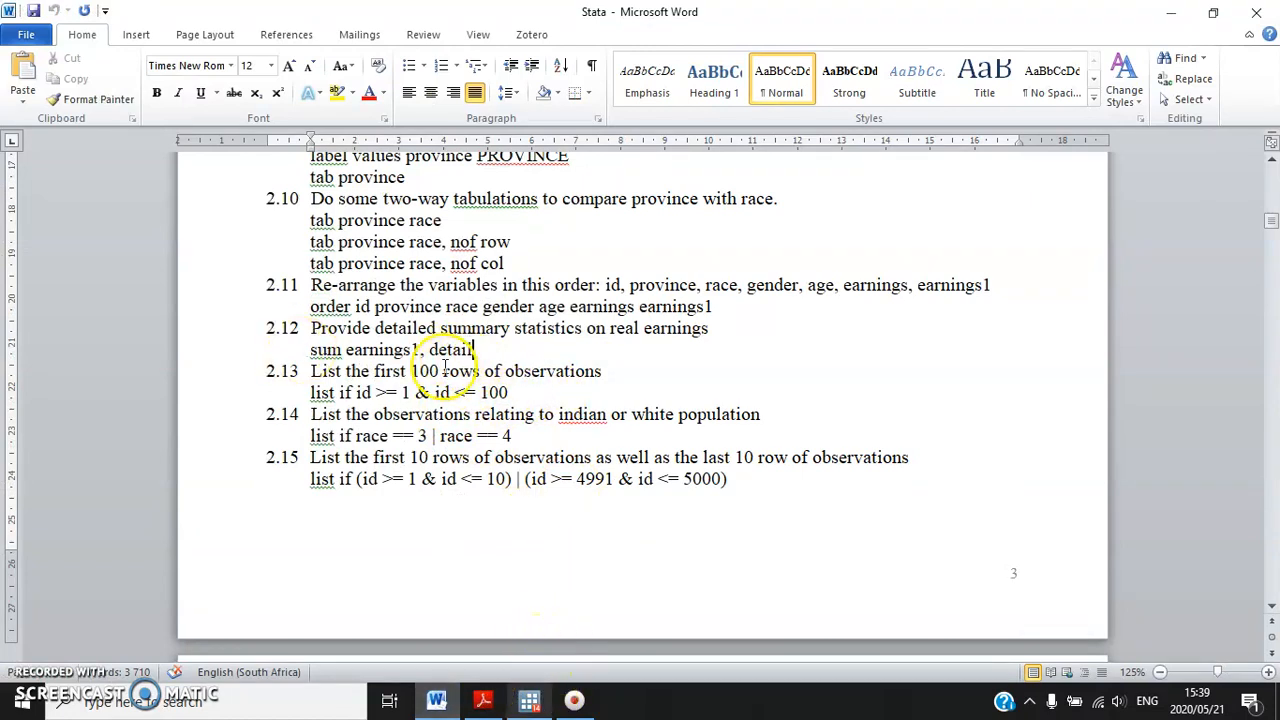
pyautogui.click(529, 700)
pyautogui.click(506, 641)
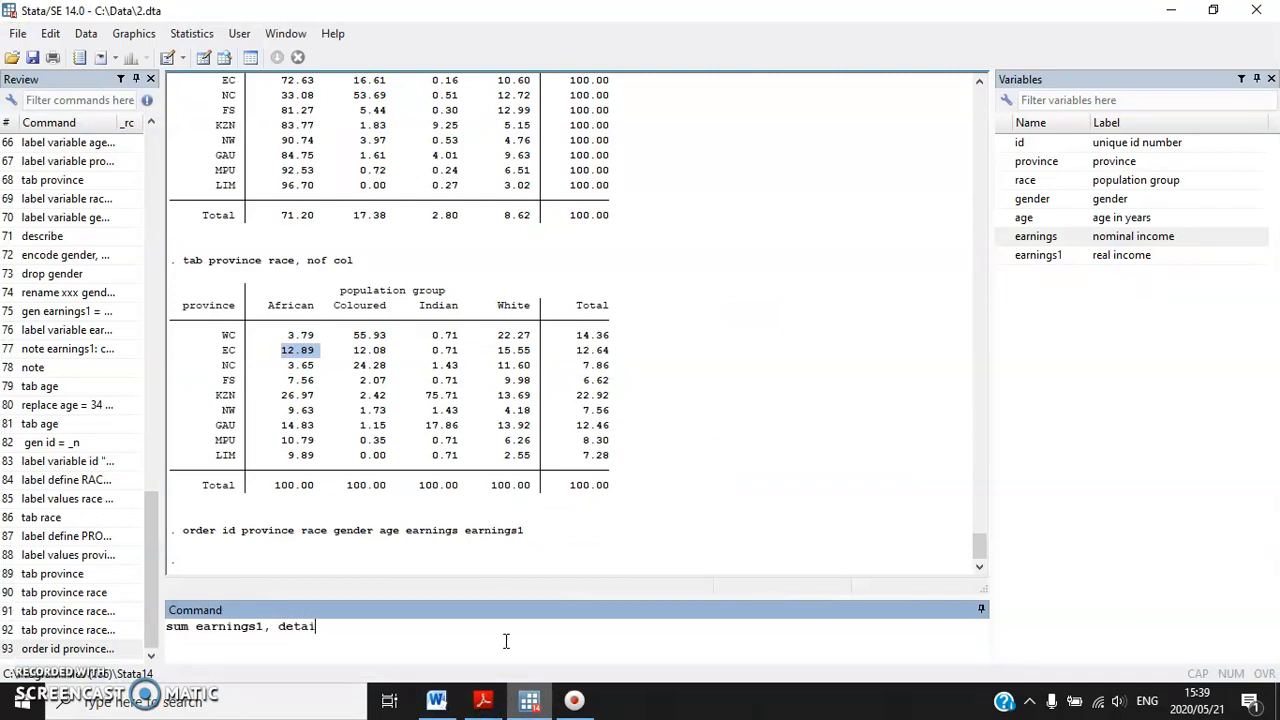
pyautogui.press('Return')
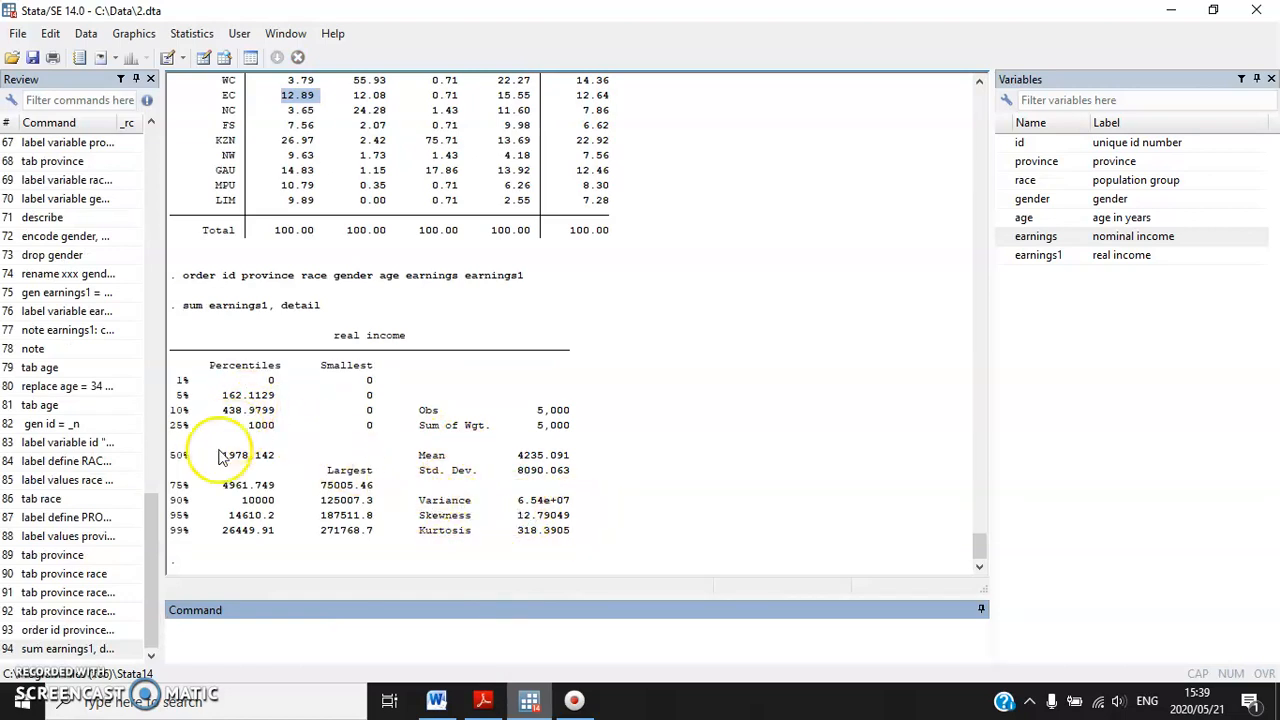
pyautogui.moveTo(222, 455); pyautogui.dragTo(282, 456)
pyautogui.moveTo(419, 500); pyautogui.dragTo(593, 507)
pyautogui.moveTo(425, 515); pyautogui.dragTo(572, 516)
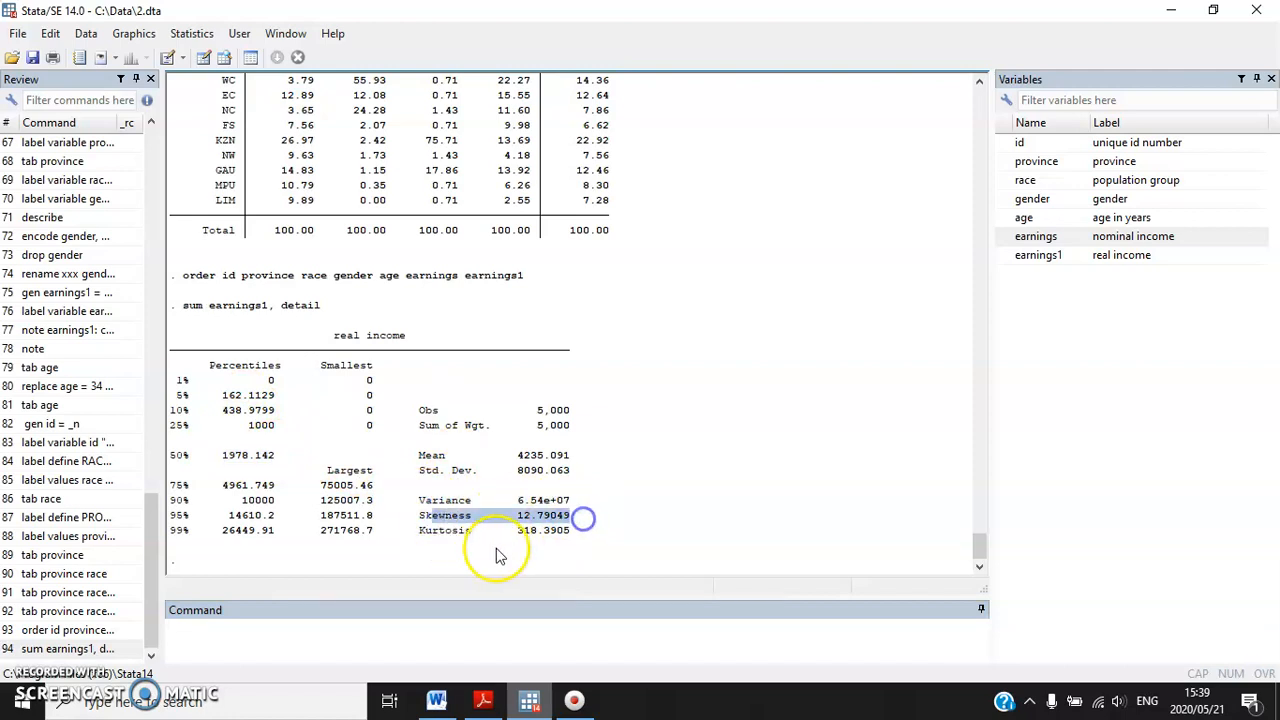
# Check exercise 2.13 in the Word document and list the observations in Stata with id >= 1 & id <= 100.
pyautogui.click(436, 700)
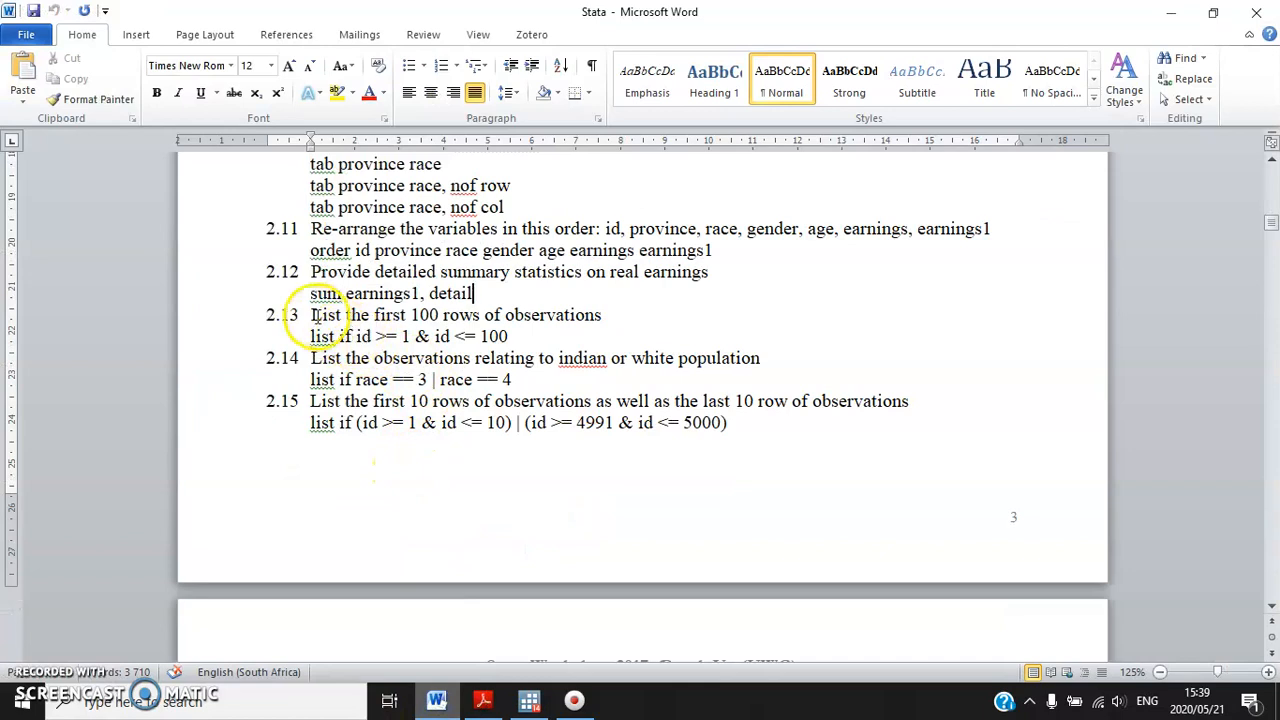
pyautogui.moveTo(320, 334)
pyautogui.mouseDown()
pyautogui.moveTo(543, 323)
pyautogui.moveTo(312, 336)
pyautogui.mouseUp()
pyautogui.click(484, 379)
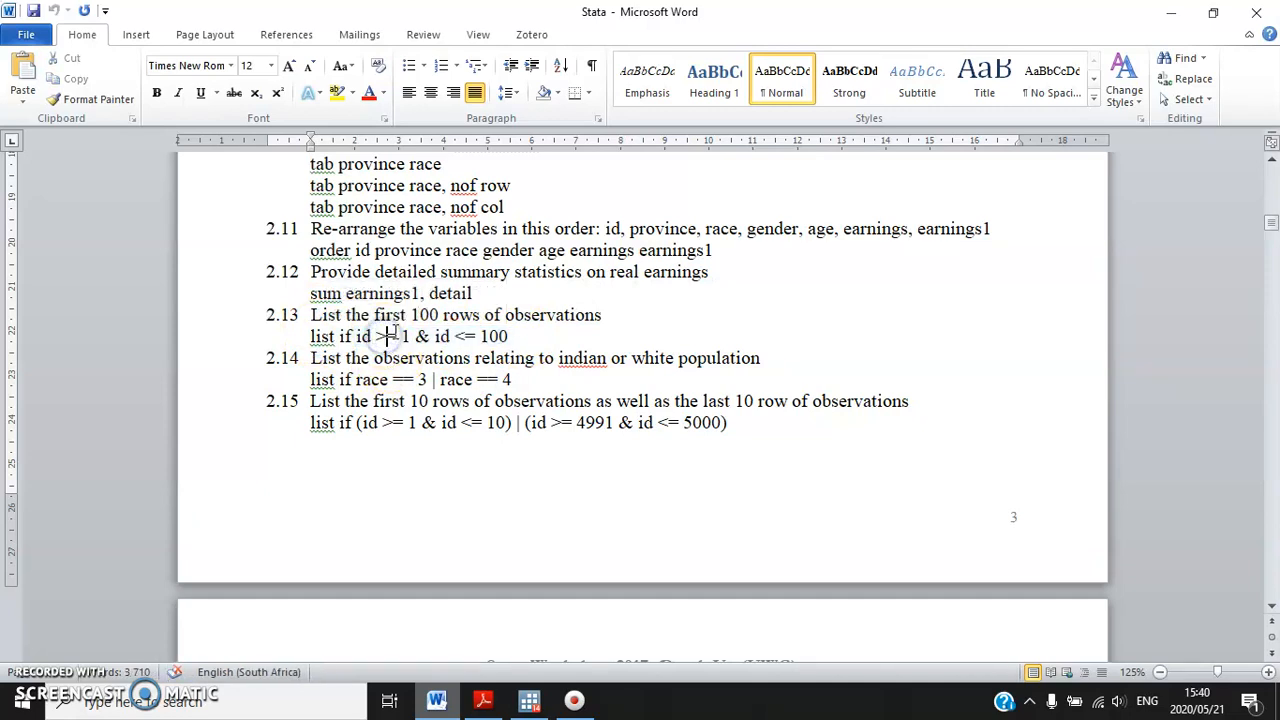
pyautogui.click(530, 700)
pyautogui.click(466, 641)
pyautogui.write('list if id >= 1 & id <=')
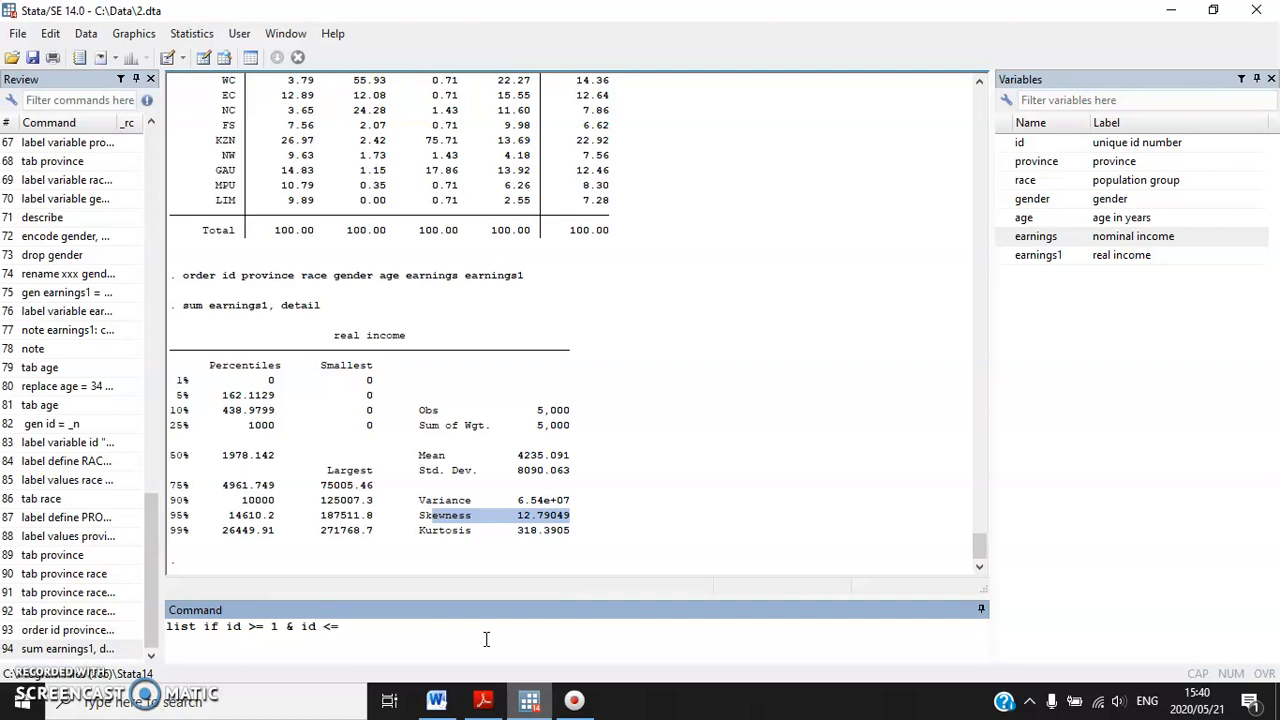
pyautogui.write('00')
pyautogui.click(256, 626)
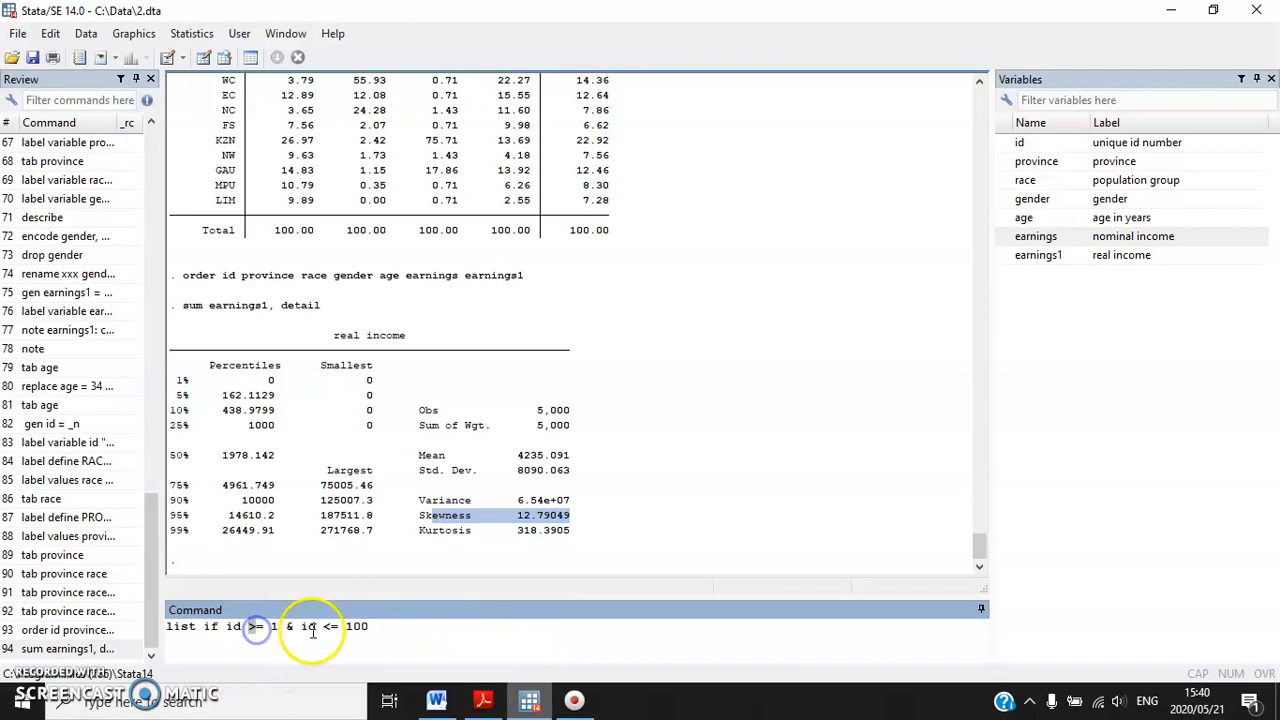
pyautogui.click(410, 625)
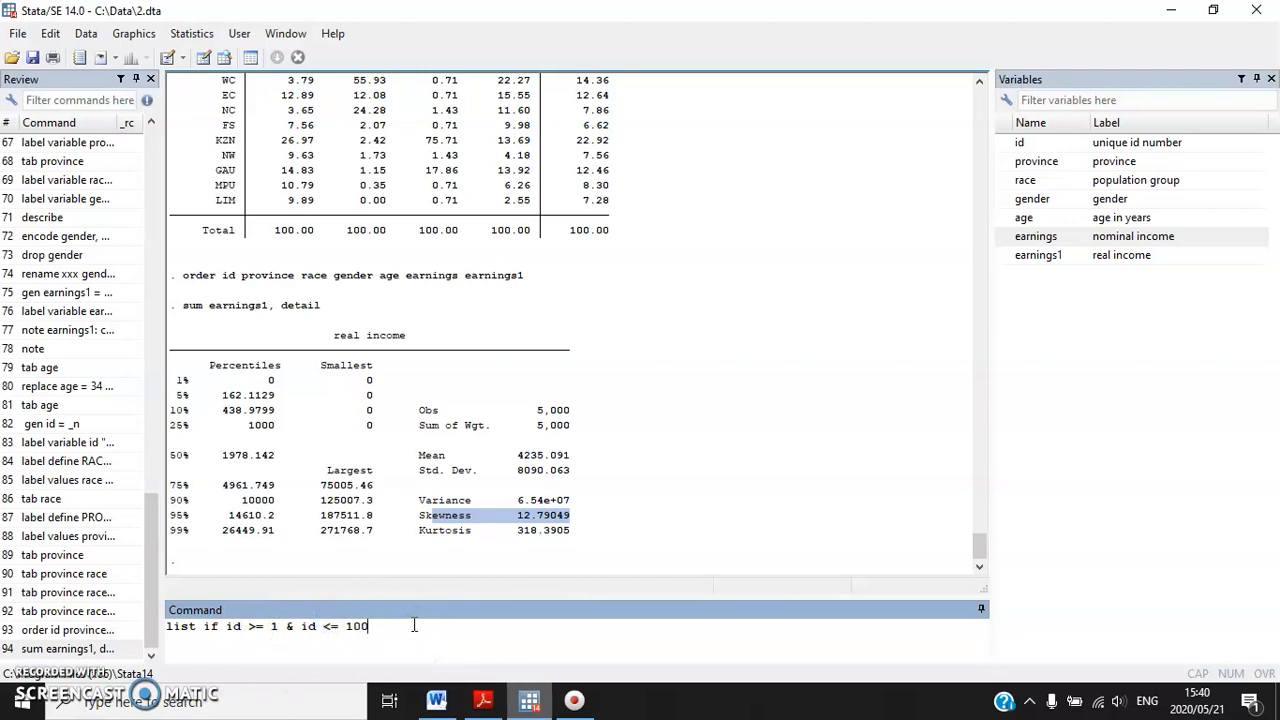
pyautogui.press('Return')
# Page through the listing of the first 100 observations to its end and review its rows.
pyautogui.click(514, 243)
pyautogui.click(306, 346)
pyautogui.click(233, 472)
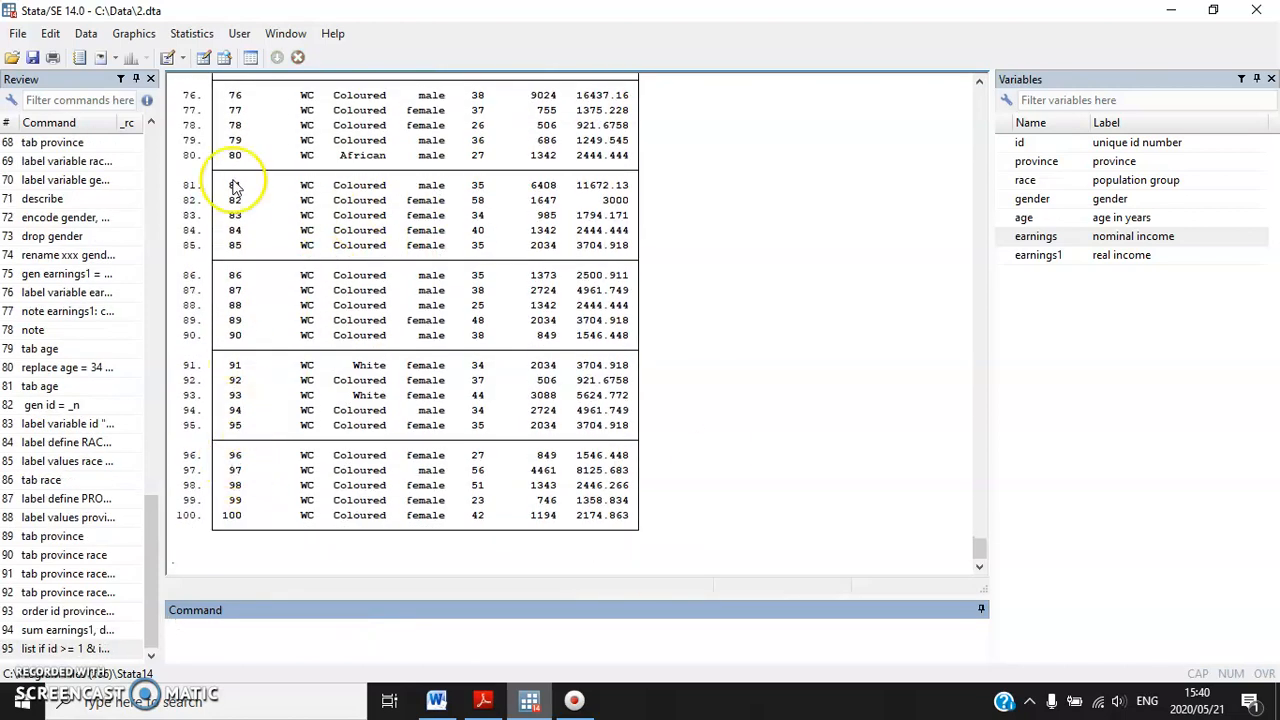
pyautogui.scroll(10, 298, 345)
pyautogui.scroll(-9, 283, 198)
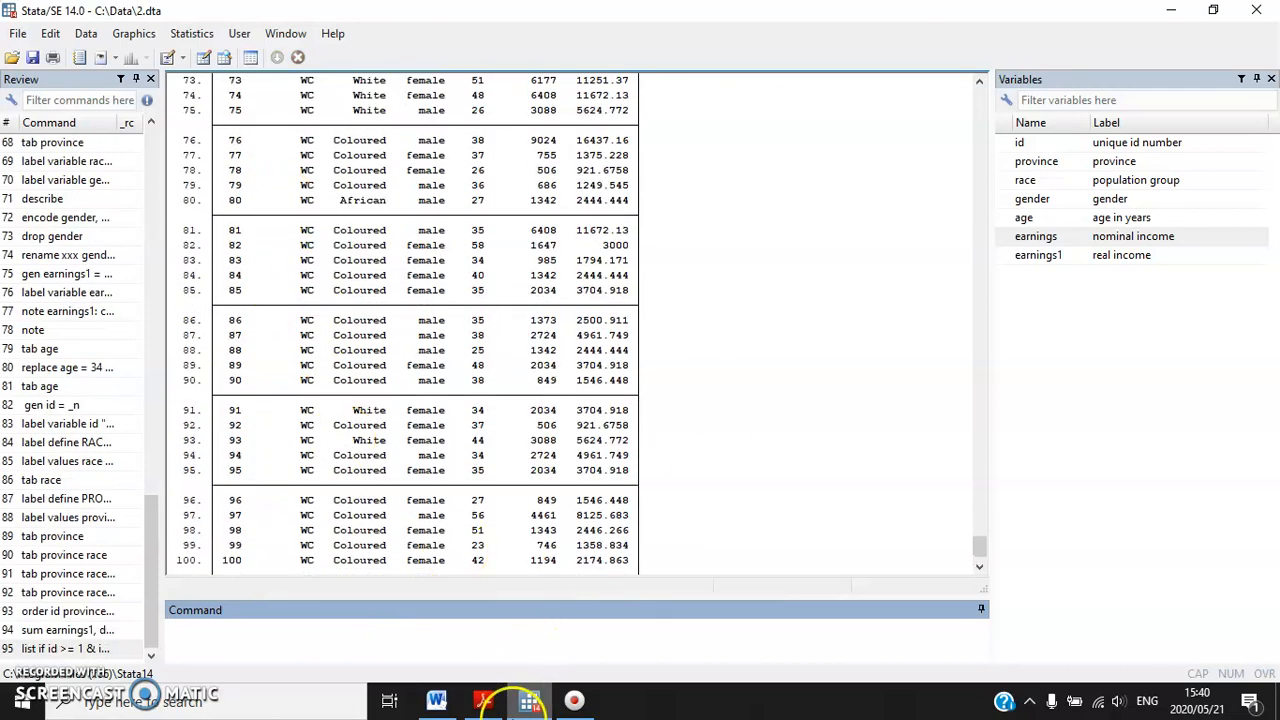
# Check exercise 2.14 in the Word document and list the Indian or White observations in Stata with race == 3 | race == 4.
pyautogui.click(436, 700)
pyautogui.click(434, 380)
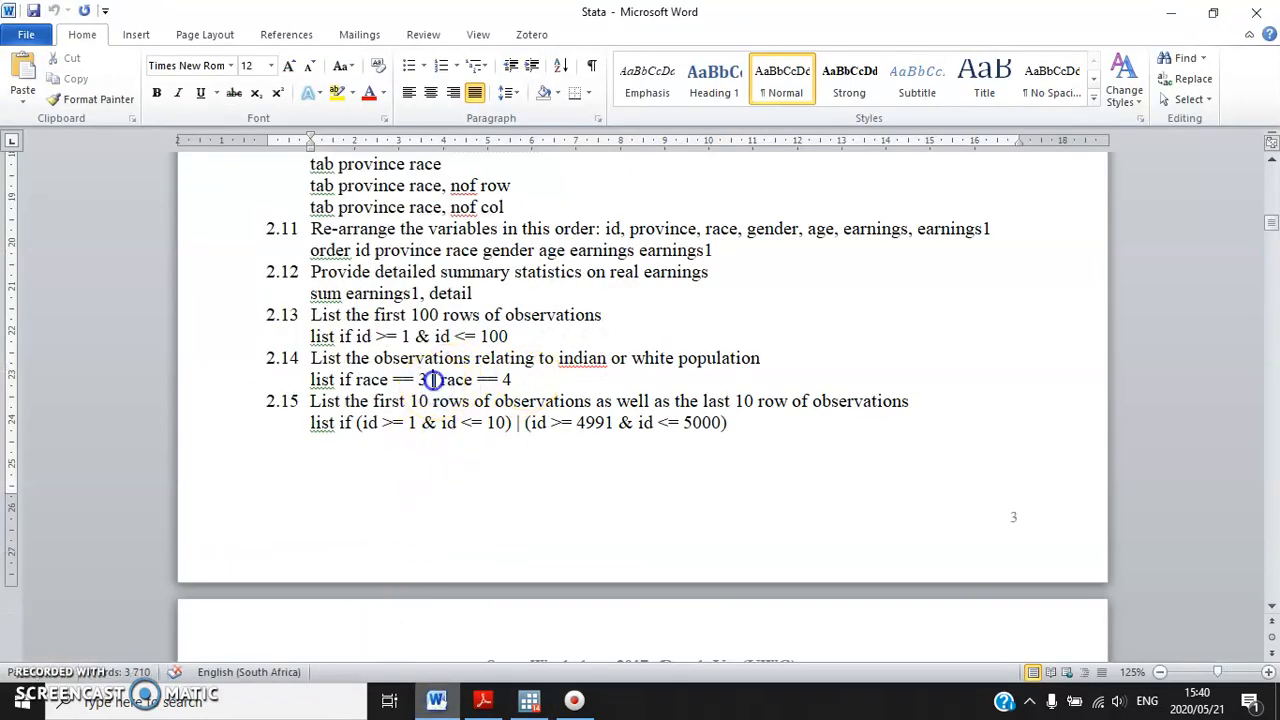
pyautogui.click(542, 383)
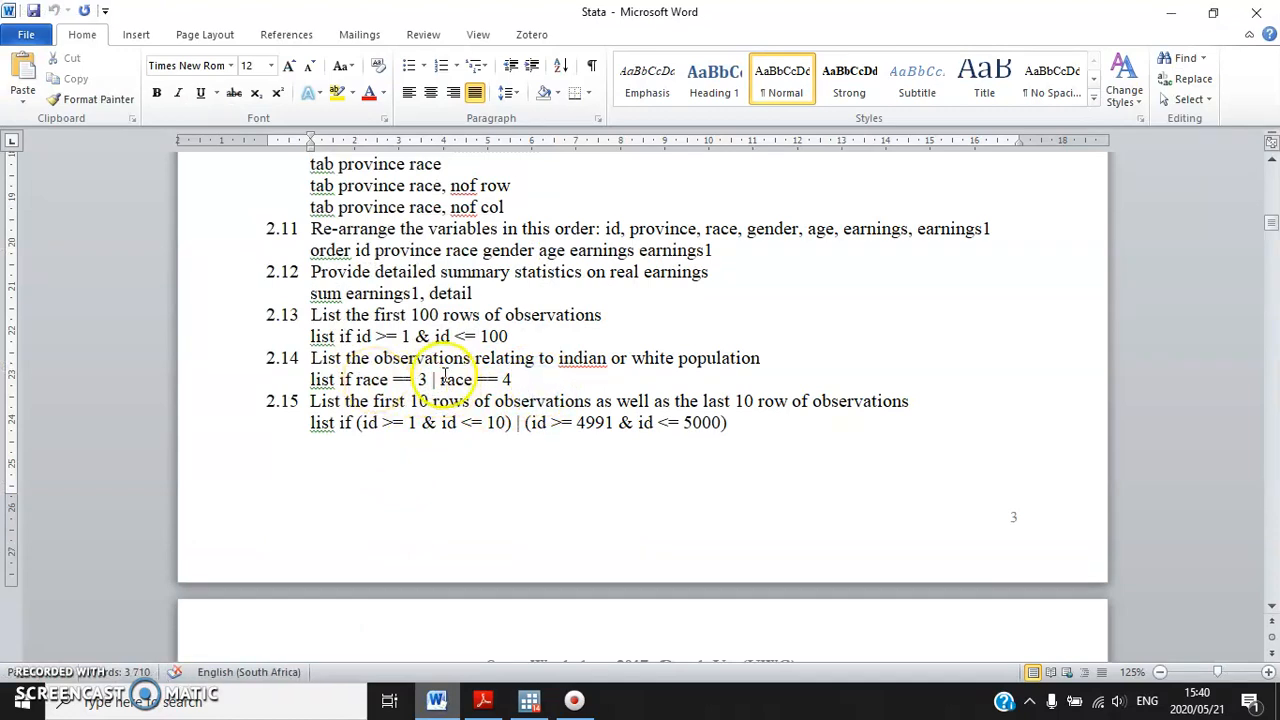
pyautogui.click(530, 702)
pyautogui.click(391, 632)
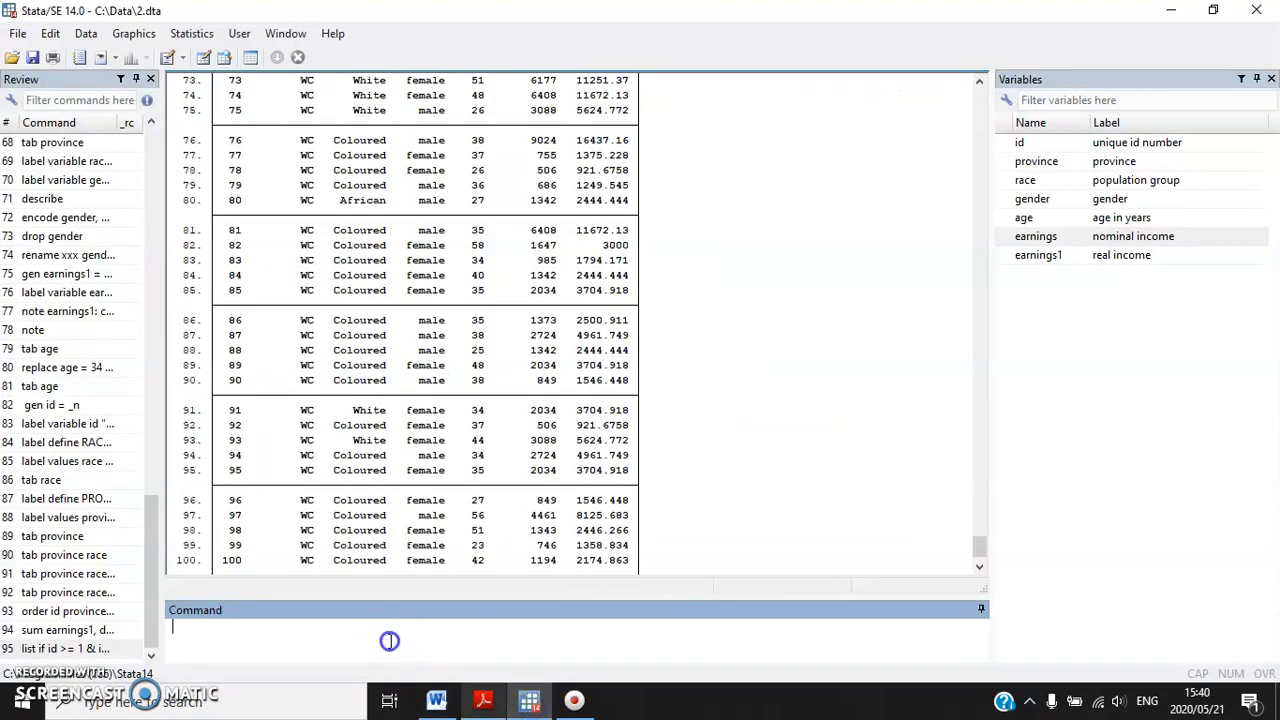
pyautogui.write('list if r')
pyautogui.write('| race == 4')
pyautogui.press('Return')
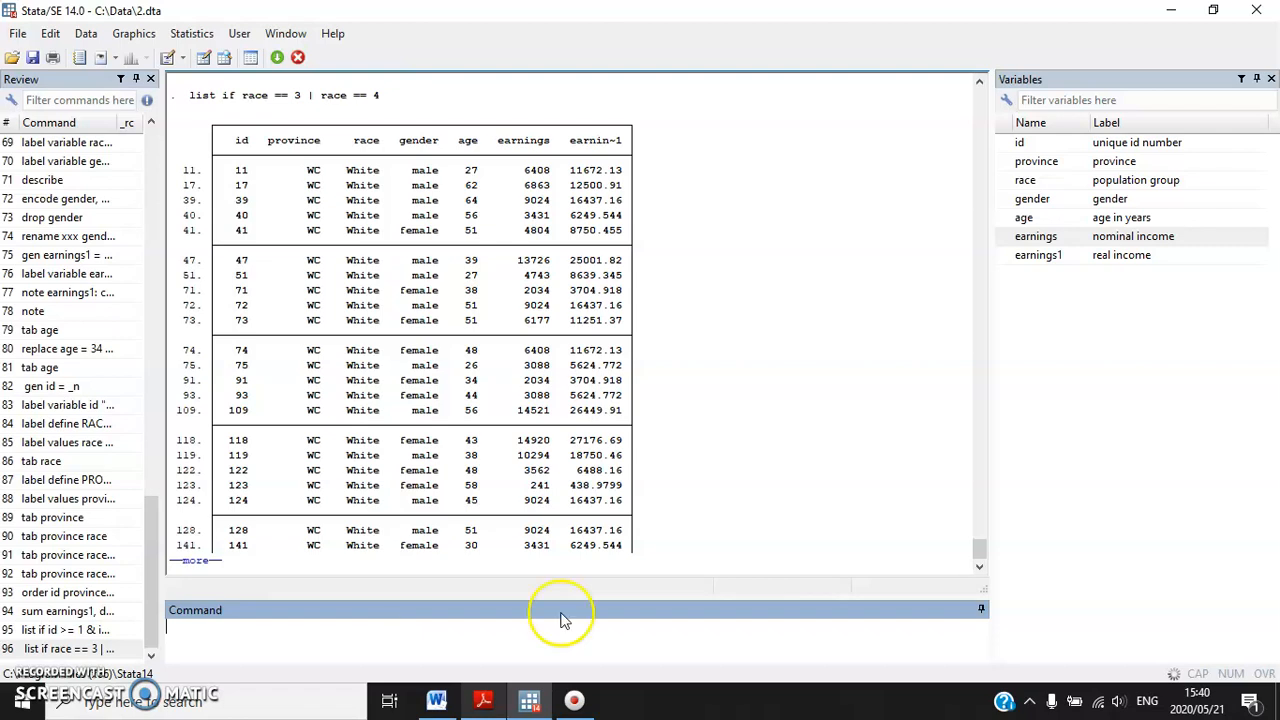
# Page through the whole listing of Indian and White observations until its last row.
pyautogui.press('space')
pyautogui.press('space')
pyautogui.press('space')
pyautogui.press('space')
pyautogui.press('space')
pyautogui.press('space')
pyautogui.press('space')
pyautogui.press('space')
pyautogui.press('space')
pyautogui.press('space')
pyautogui.press('space')
pyautogui.press('space')
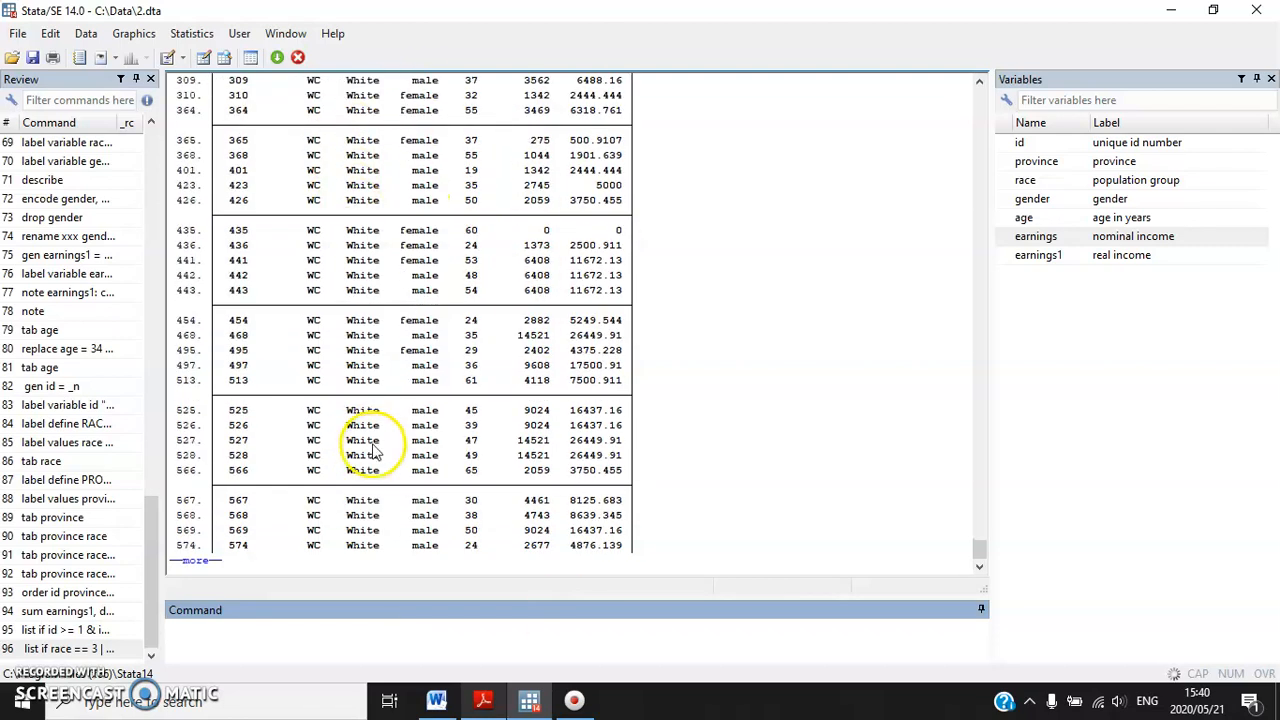
pyautogui.press('space')
pyautogui.press('space')
pyautogui.press('space')
pyautogui.press('space')
pyautogui.press('space')
pyautogui.press('space')
pyautogui.press('space')
pyautogui.press('space')
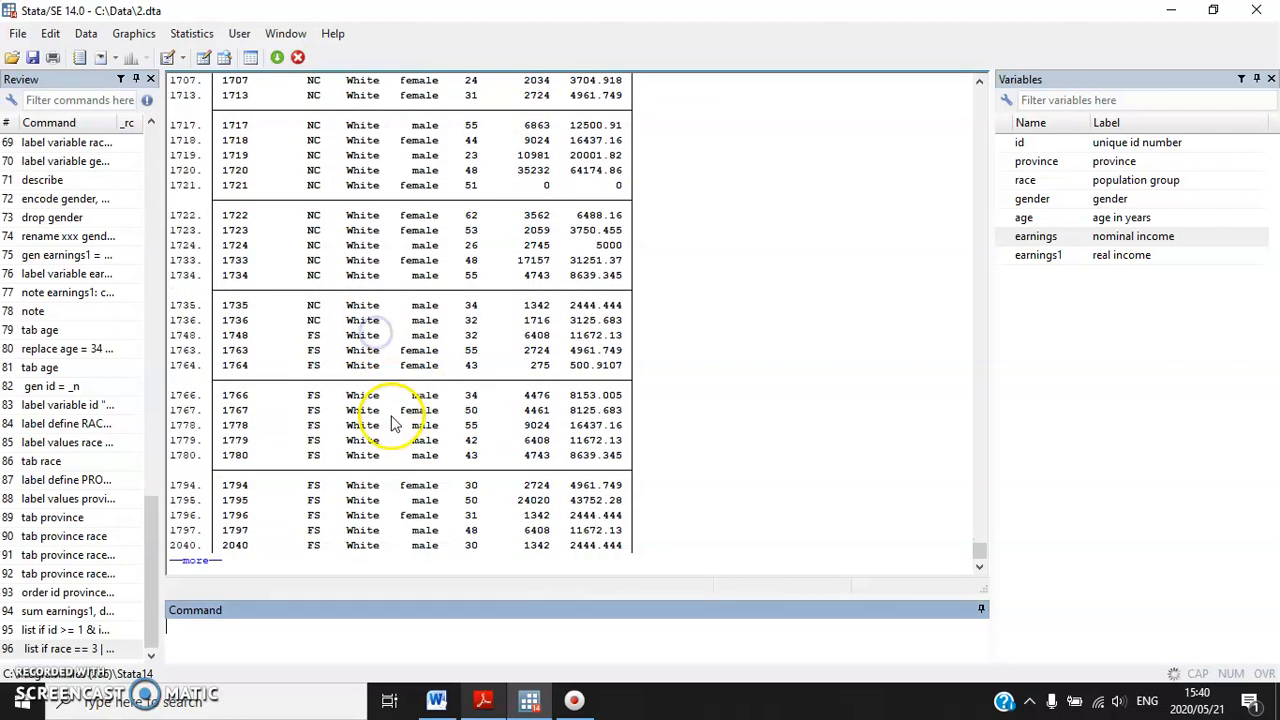
pyautogui.press('space')
pyautogui.press('space')
pyautogui.press('space')
pyautogui.press('space')
pyautogui.press('space')
pyautogui.press('space')
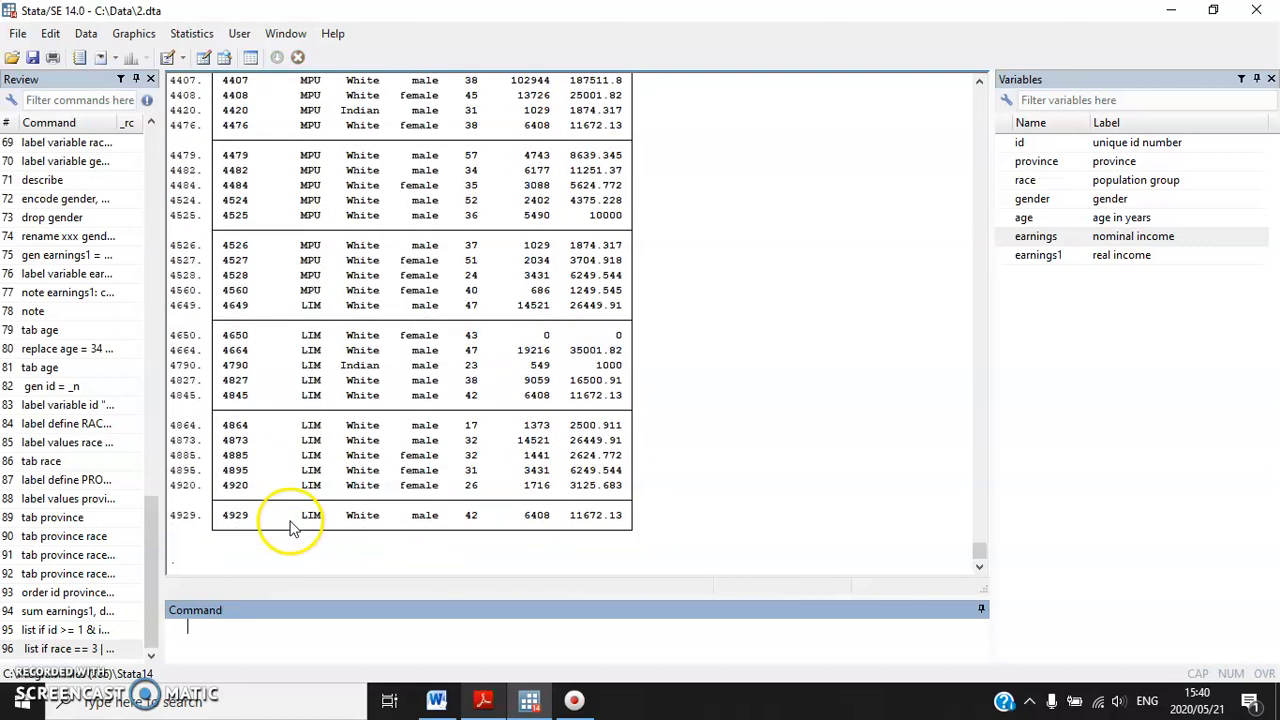
# Check exercise 2.15 in the Word document and list the observations in Stata if (id >= 1 & id <= 10) | (id >= 4991 & id <= 5000).
pyautogui.click(436, 700)
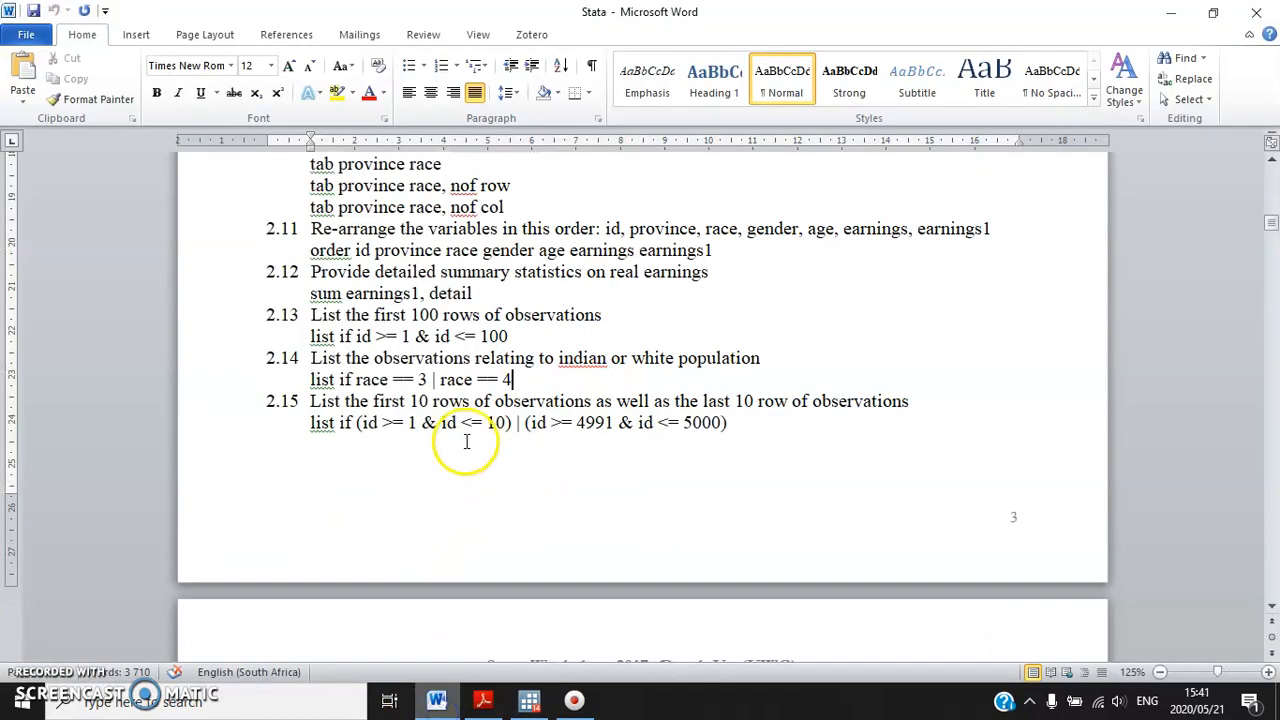
pyautogui.click(730, 424)
pyautogui.moveTo(730, 424)
pyautogui.mouseDown()
pyautogui.moveTo(343, 426)
pyautogui.moveTo(711, 424)
pyautogui.mouseUp()
pyautogui.click(380, 440)
pyautogui.click(529, 700)
pyautogui.click(443, 626)
pyautogui.write('list if')
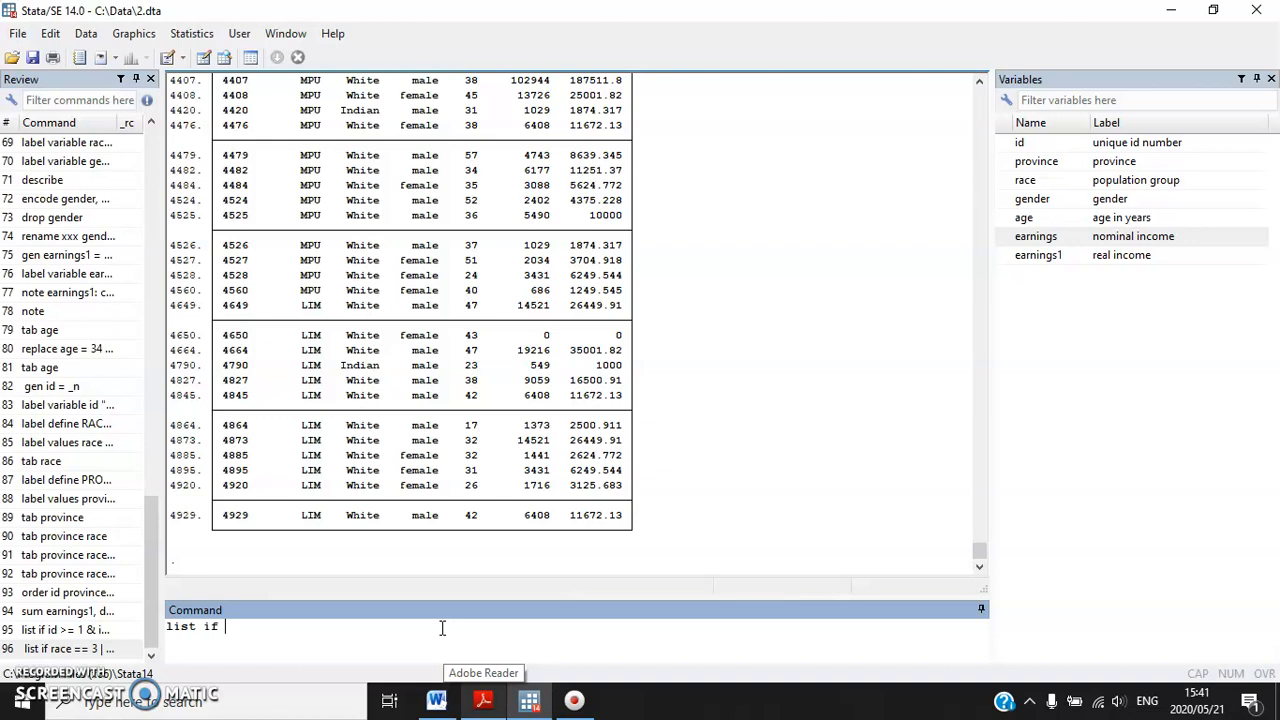
pyautogui.write(' (id >= 1 & id <= 10')
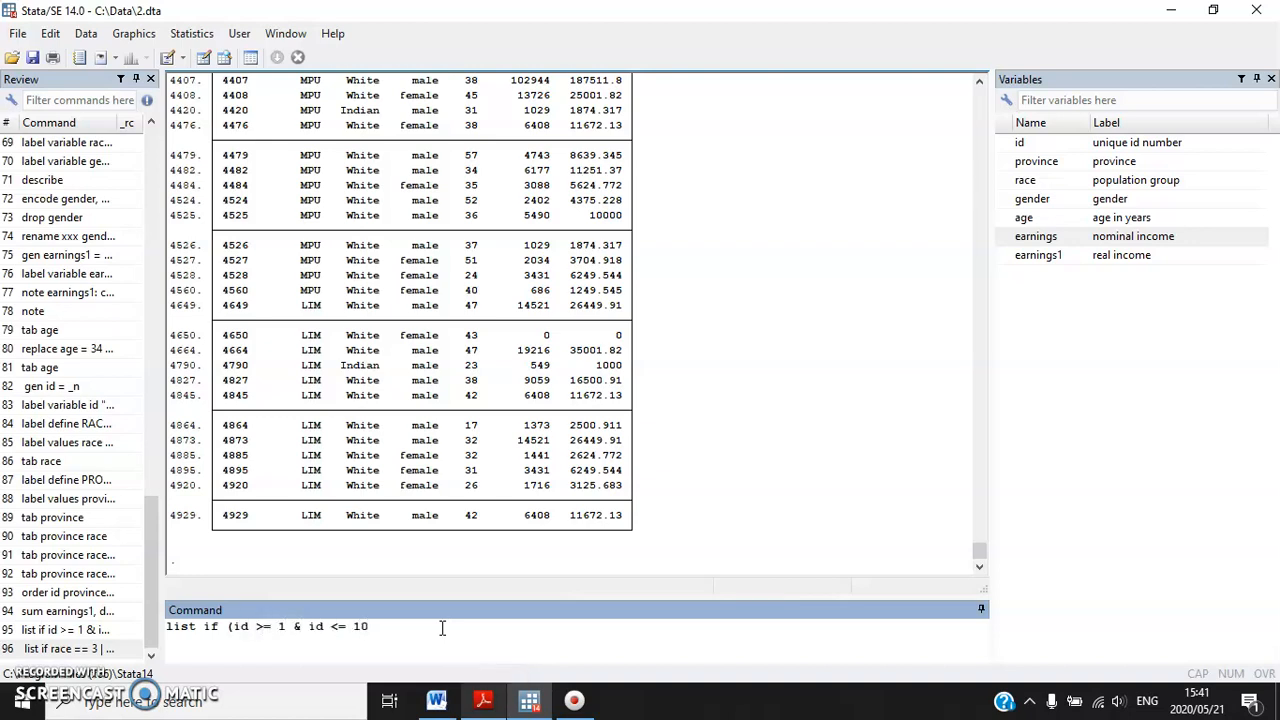
pyautogui.click(436, 700)
pyautogui.click(436, 700)
pyautogui.write(') | (i')
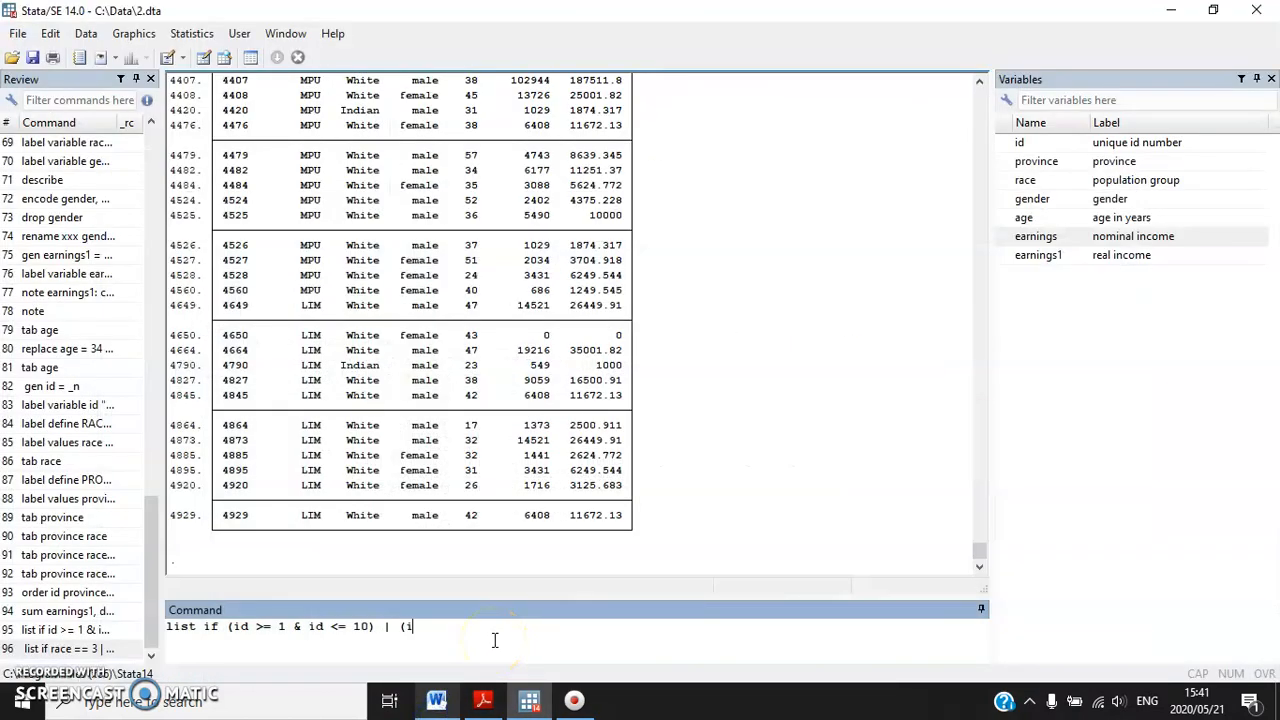
pyautogui.write('d >= 4991 & id <= 5000)')
pyautogui.press('Return')
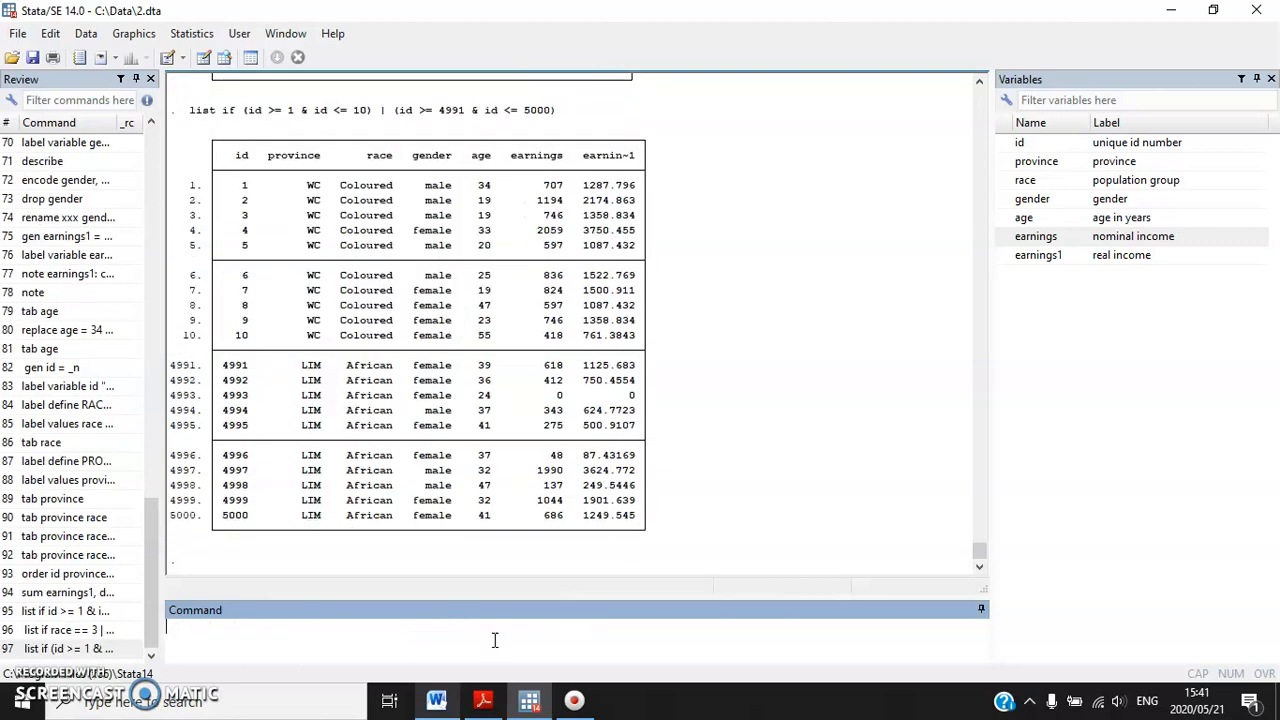